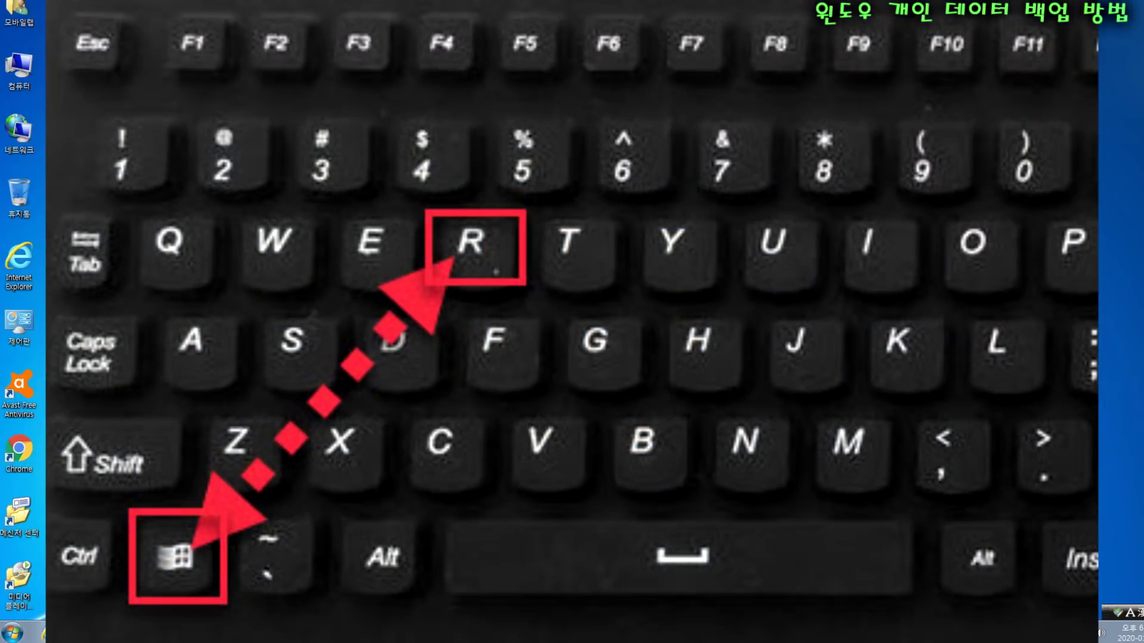
Step: Run compmgmt.msc to open Computer Management and show Disk Management (디스크 관리)
{"action": "key", "text": "super+r"}
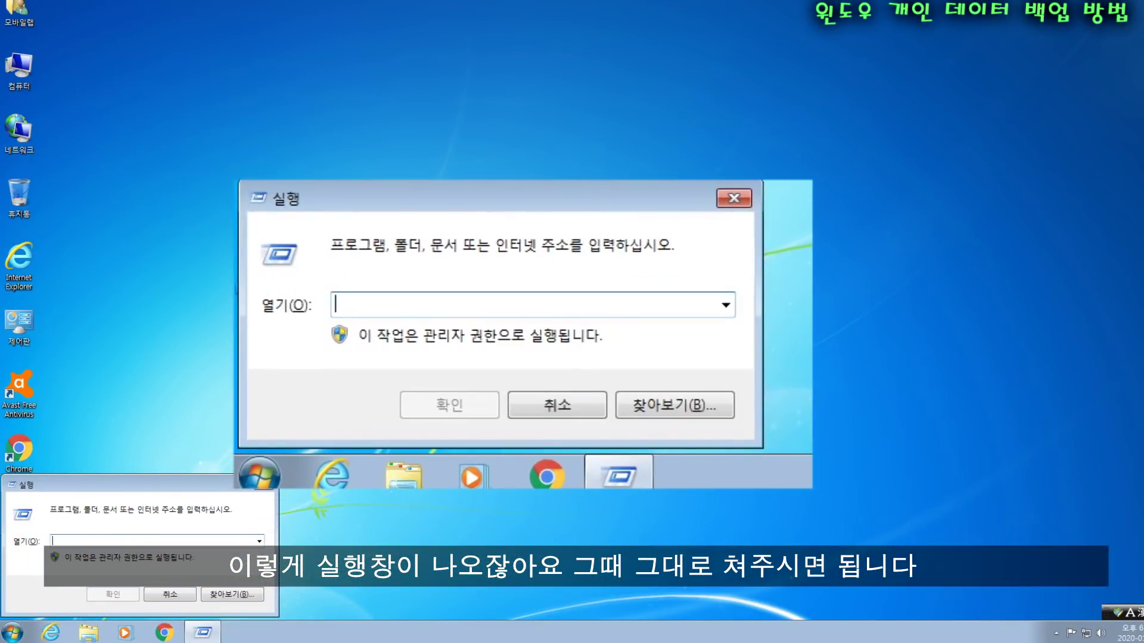
{"action": "type", "text": "compmgm"}
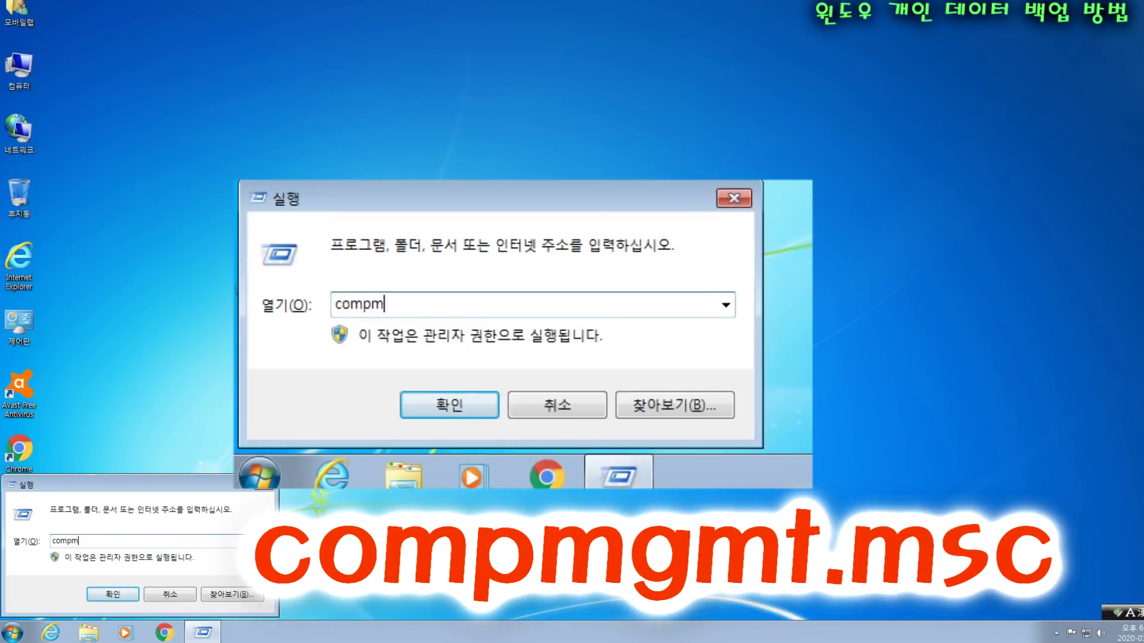
{"action": "type", "text": "t.msc"}
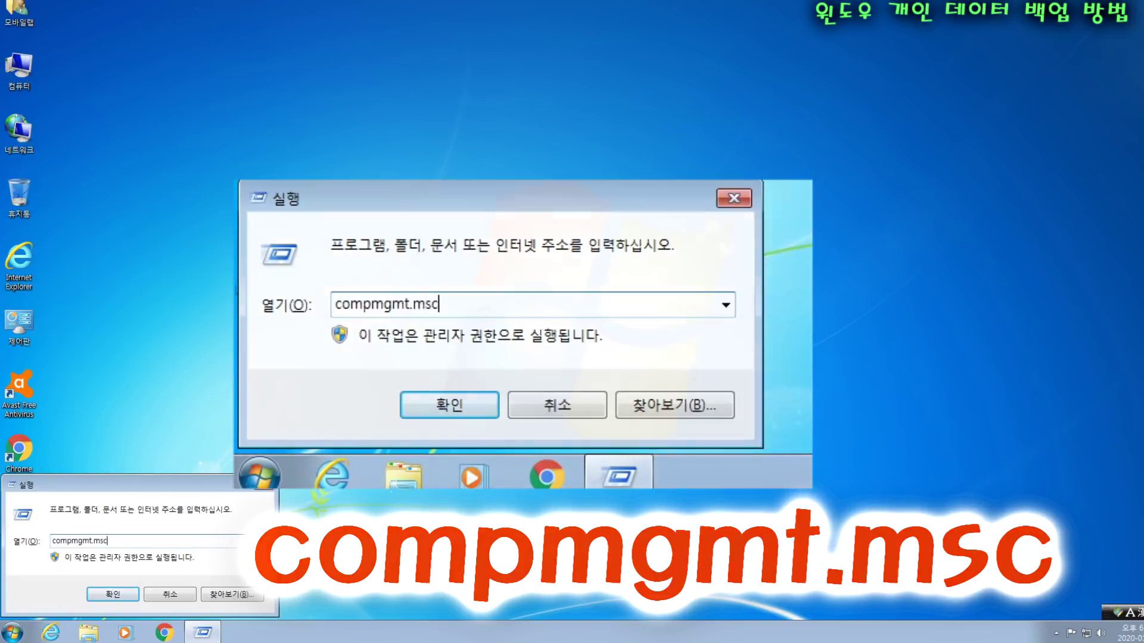
{"action": "key", "text": "Return"}
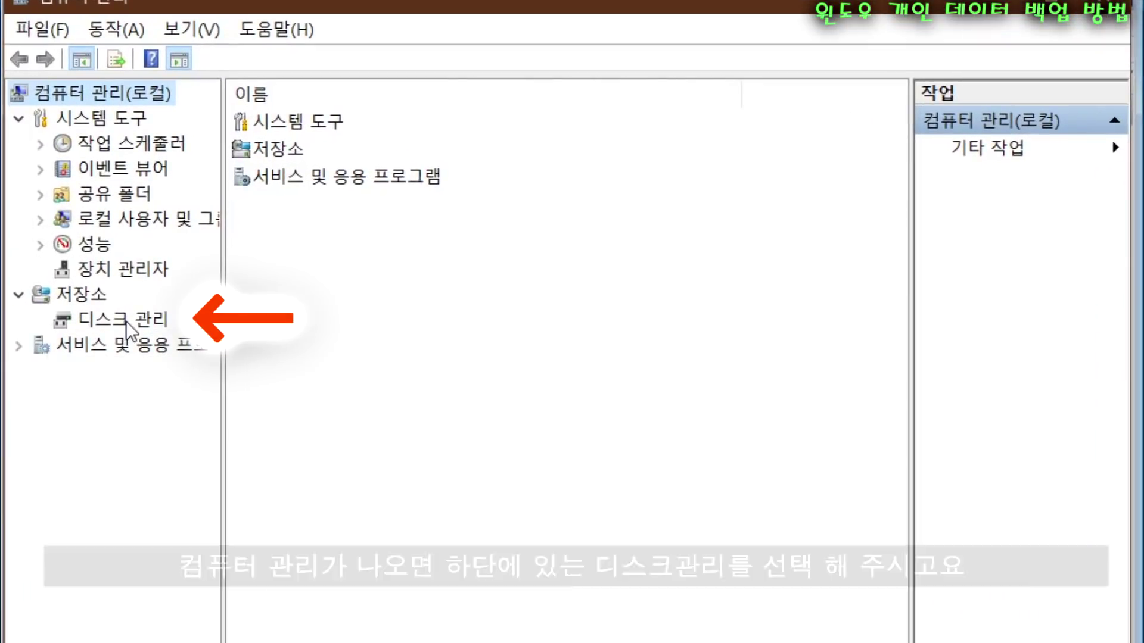
{"action": "left_click", "coordinate": [126, 320]}
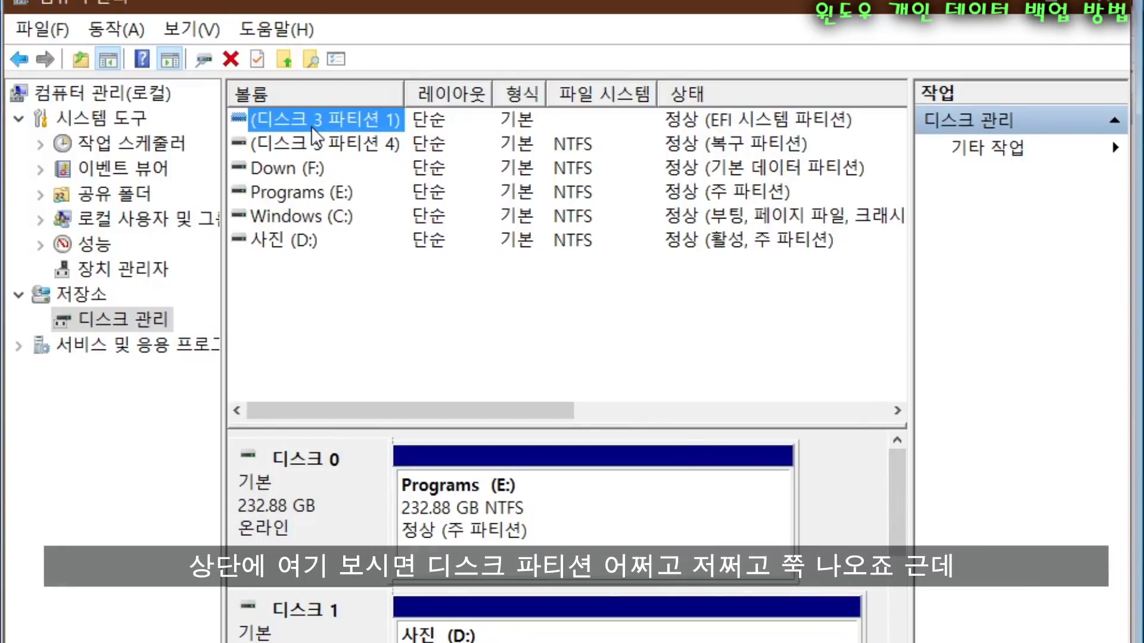
Step: Look through the volumes in the volume list, including Down (F:), Programs (E:), Windows (C:) and 사진 (D:)
{"action": "left_click", "coordinate": [280, 165]}
{"action": "left_click", "coordinate": [305, 194]}
{"action": "left_click", "coordinate": [301, 216]}
{"action": "left_click", "coordinate": [291, 241]}
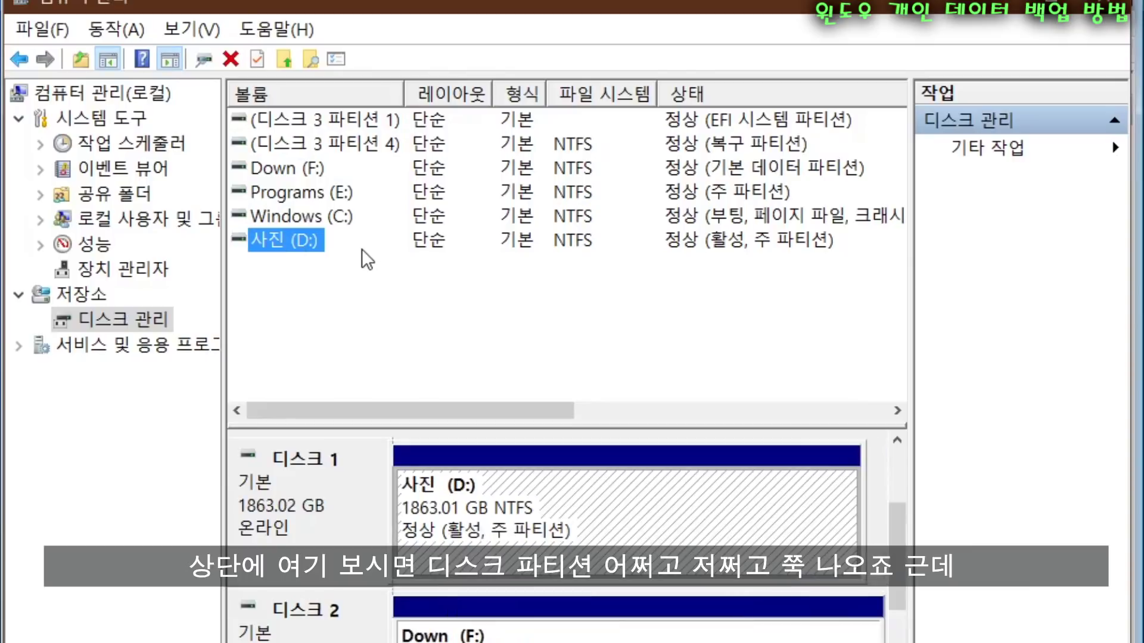
{"action": "left_click", "coordinate": [322, 122]}
{"action": "left_click", "coordinate": [320, 240]}
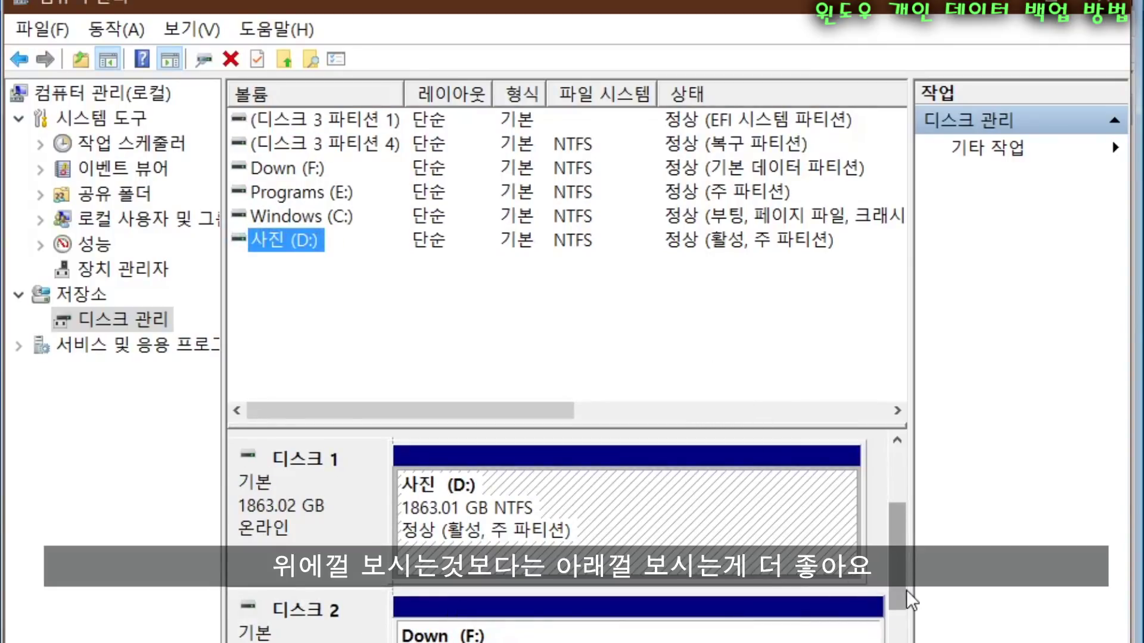
Step: Enlarge the graphical disk view and check which physical disk holds the Windows (C:) partition
{"action": "left_click_drag", "start_coordinate": [630, 427], "coordinate": [593, 182]}
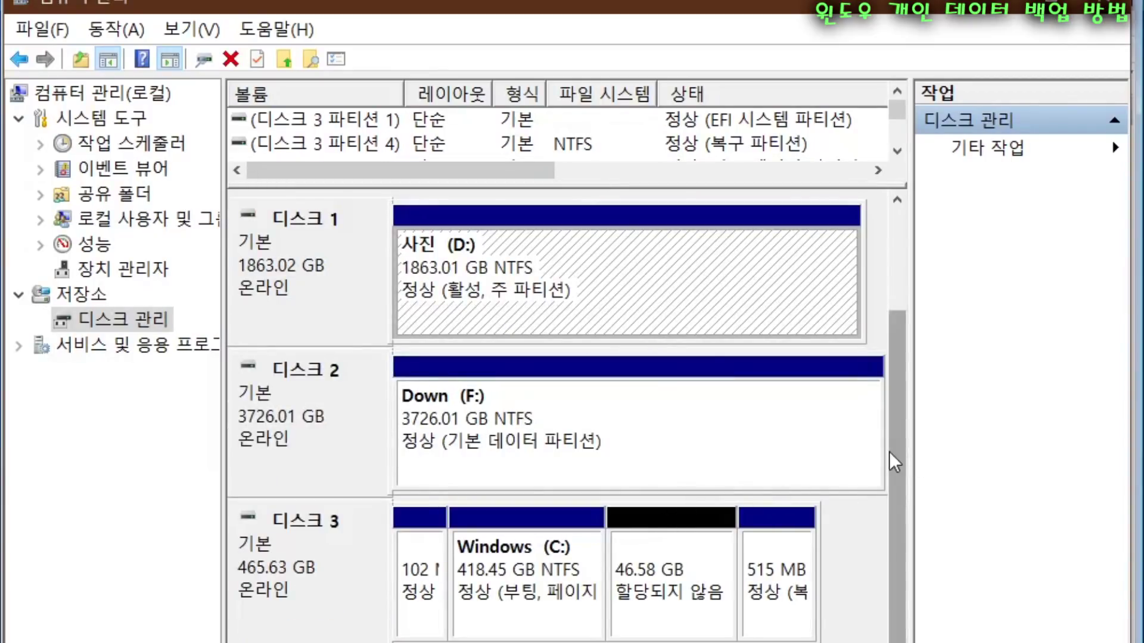
{"action": "left_click_drag", "start_coordinate": [890, 452], "coordinate": [881, 256]}
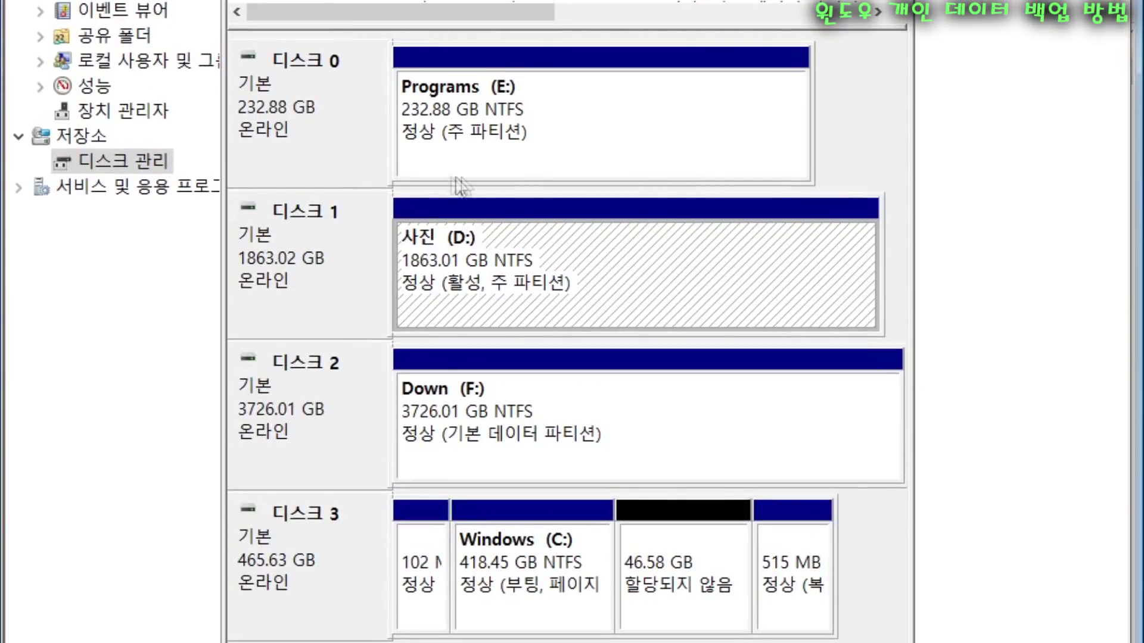
{"action": "left_click", "coordinate": [322, 259]}
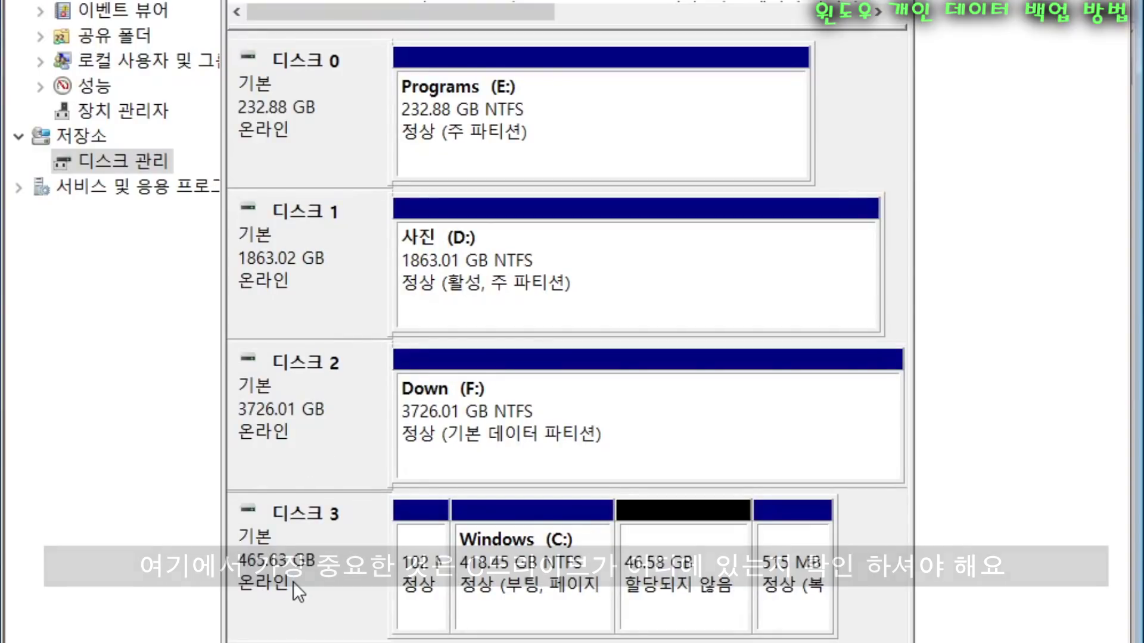
{"action": "left_click", "coordinate": [497, 613]}
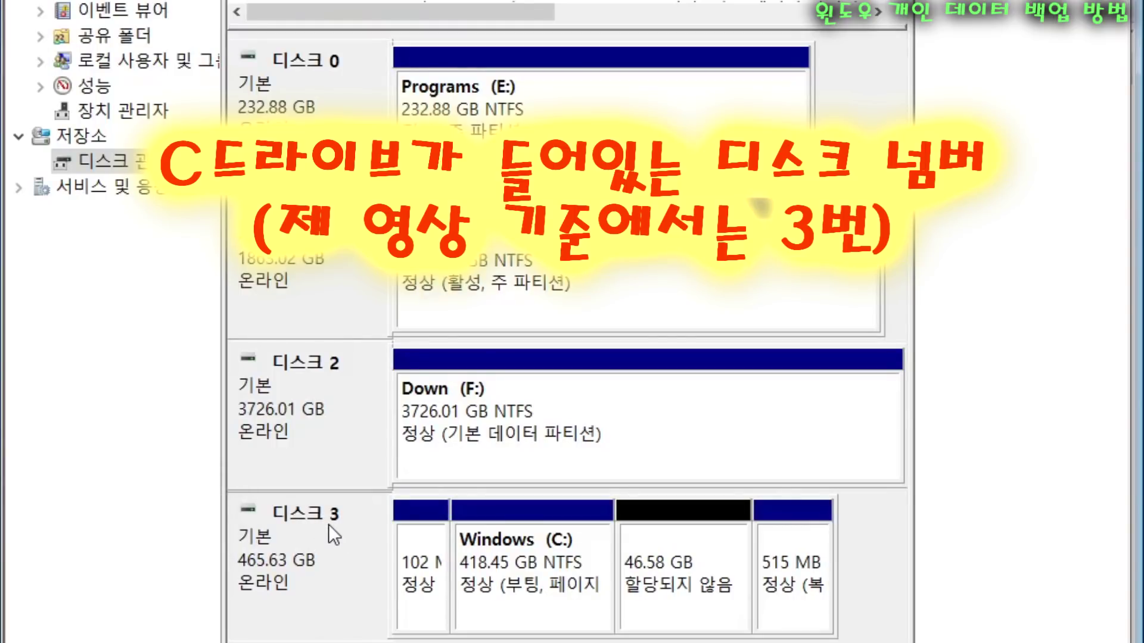
{"action": "left_click", "coordinate": [514, 586]}
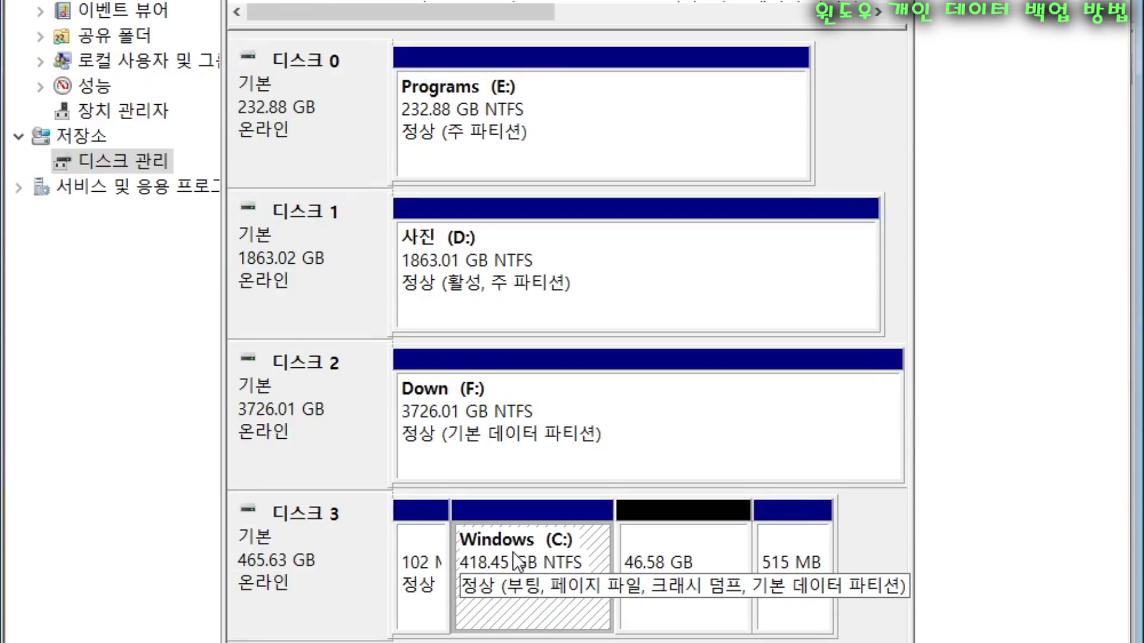
Step: Compare the Down (F:) and 사진 (D:) partitions on disks 2 and 1 with the Windows (C:) partition on disk 3
{"action": "left_click", "coordinate": [458, 440]}
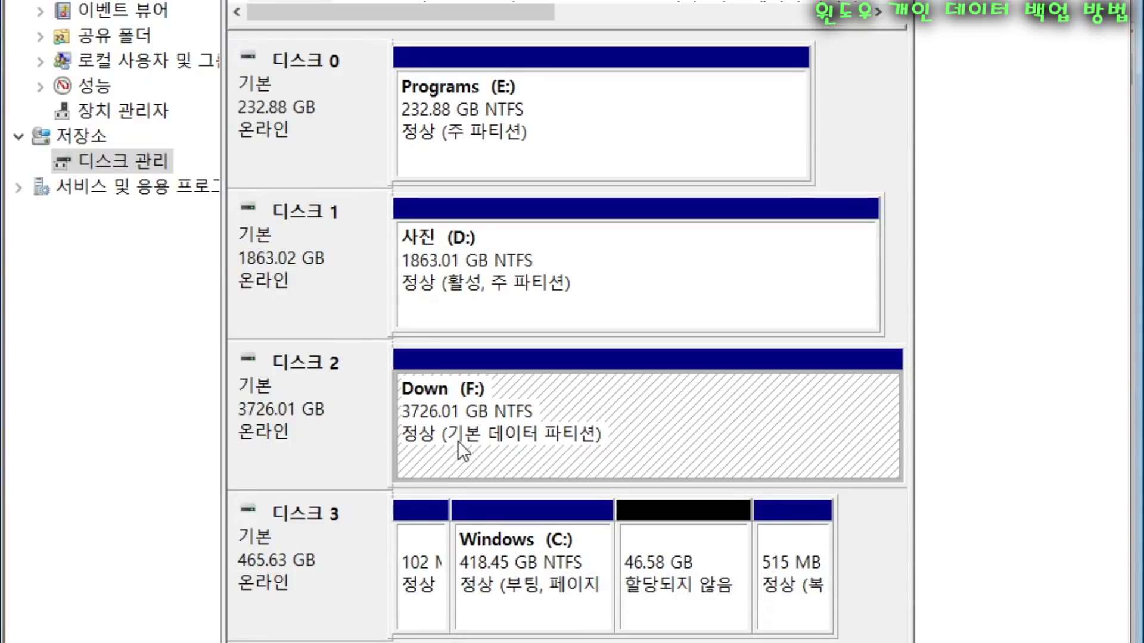
{"action": "left_click", "coordinate": [523, 328]}
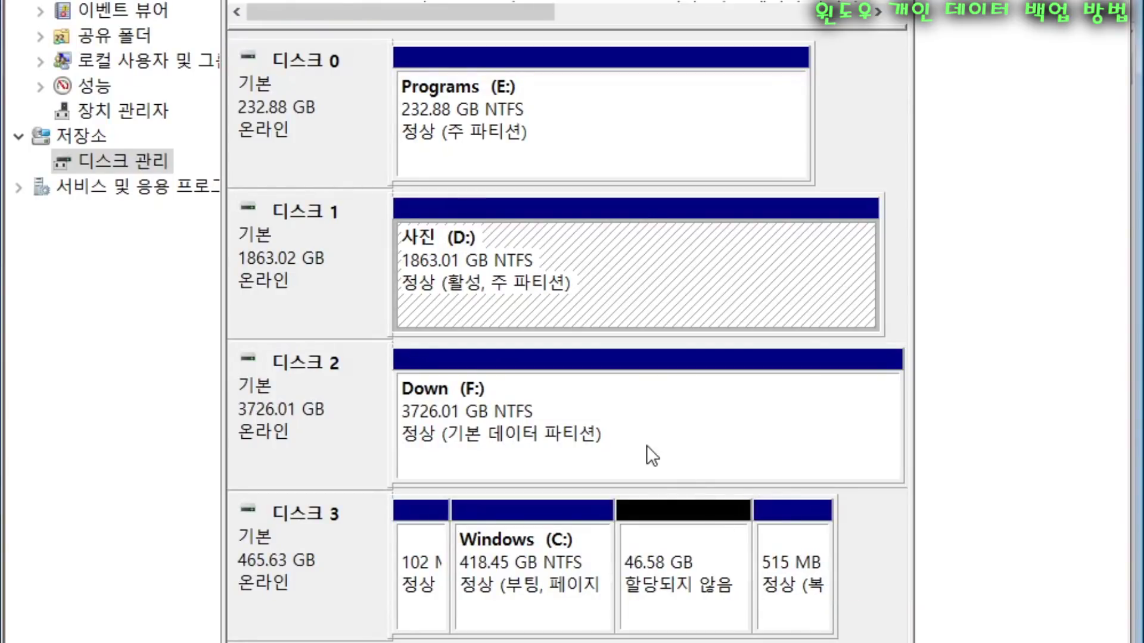
{"action": "left_click", "coordinate": [593, 255]}
{"action": "left_click", "coordinate": [698, 427]}
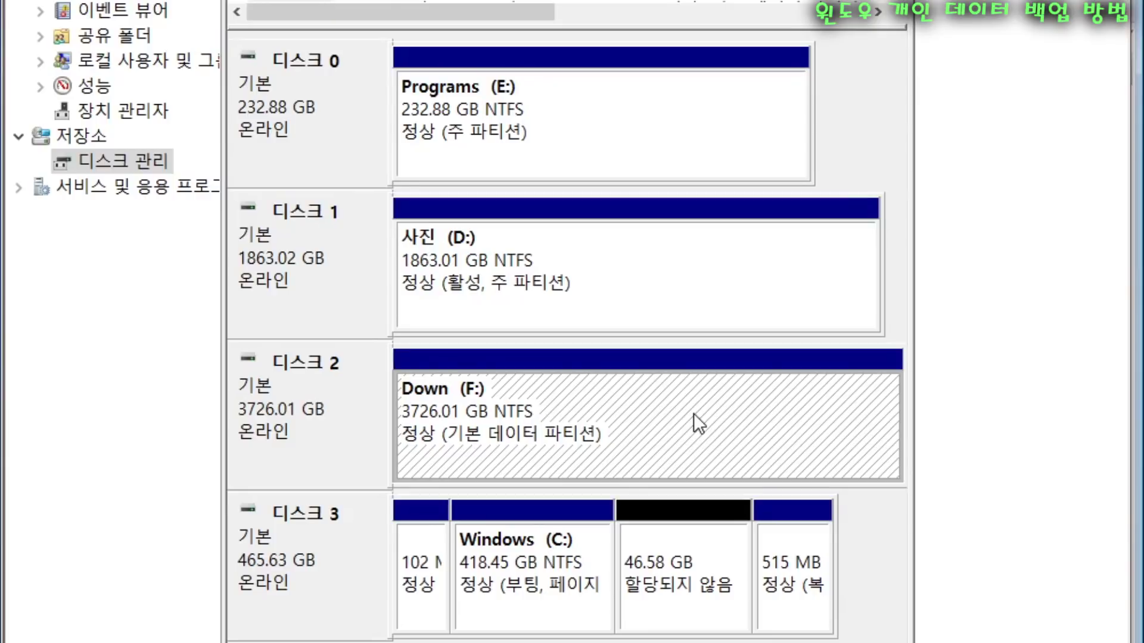
{"action": "left_click", "coordinate": [590, 593]}
{"action": "left_click", "coordinate": [332, 541]}
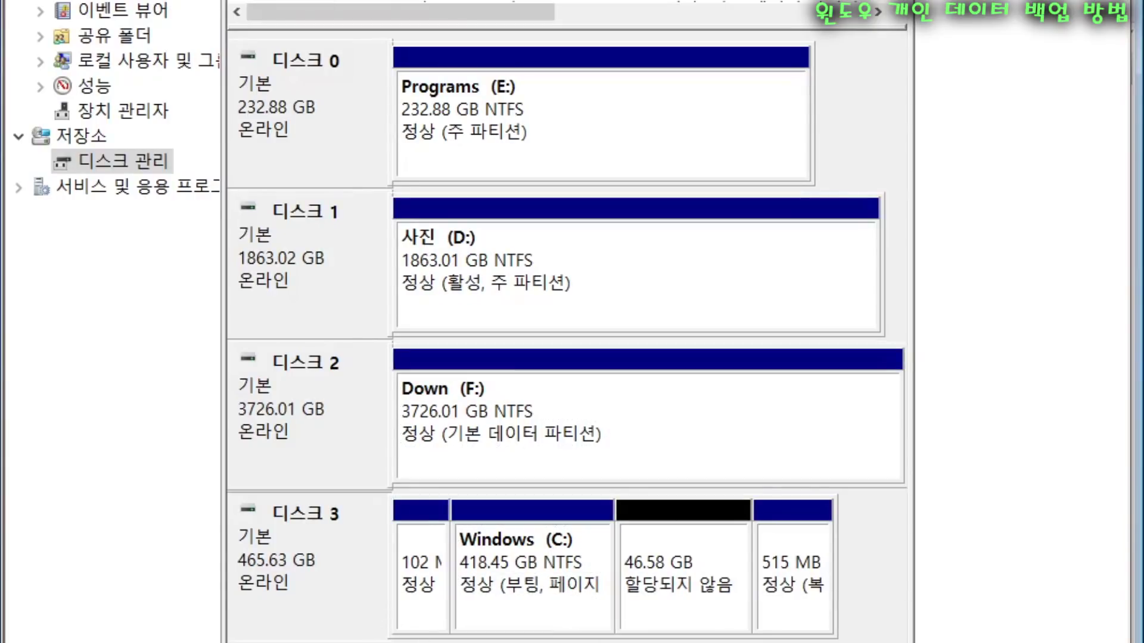
{"action": "left_click", "coordinate": [477, 608]}
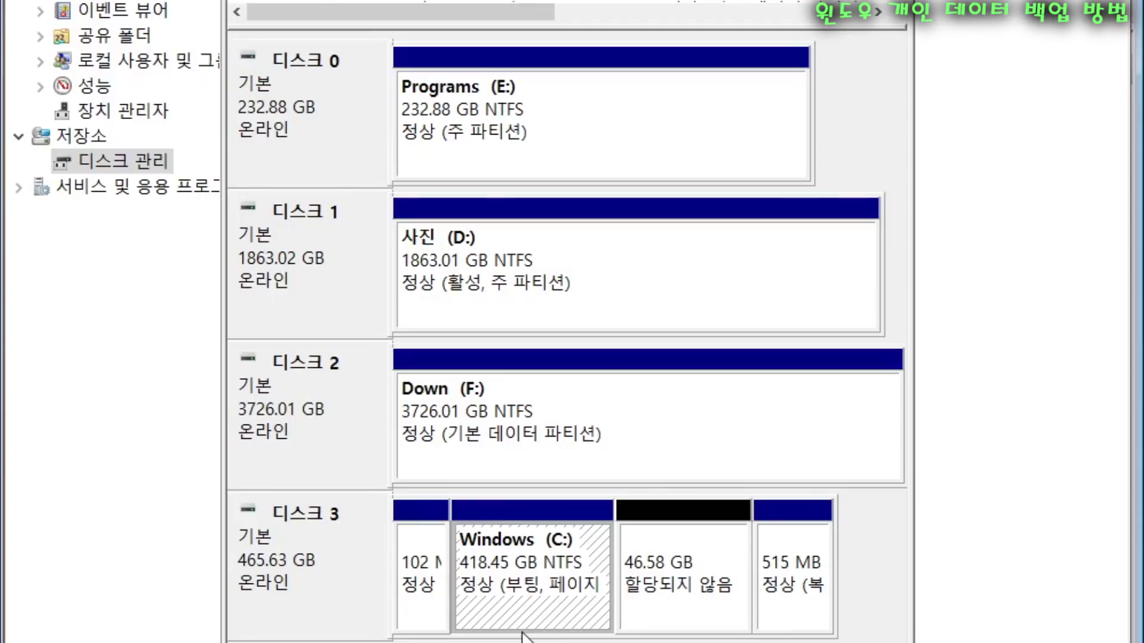
{"action": "left_click", "coordinate": [349, 437]}
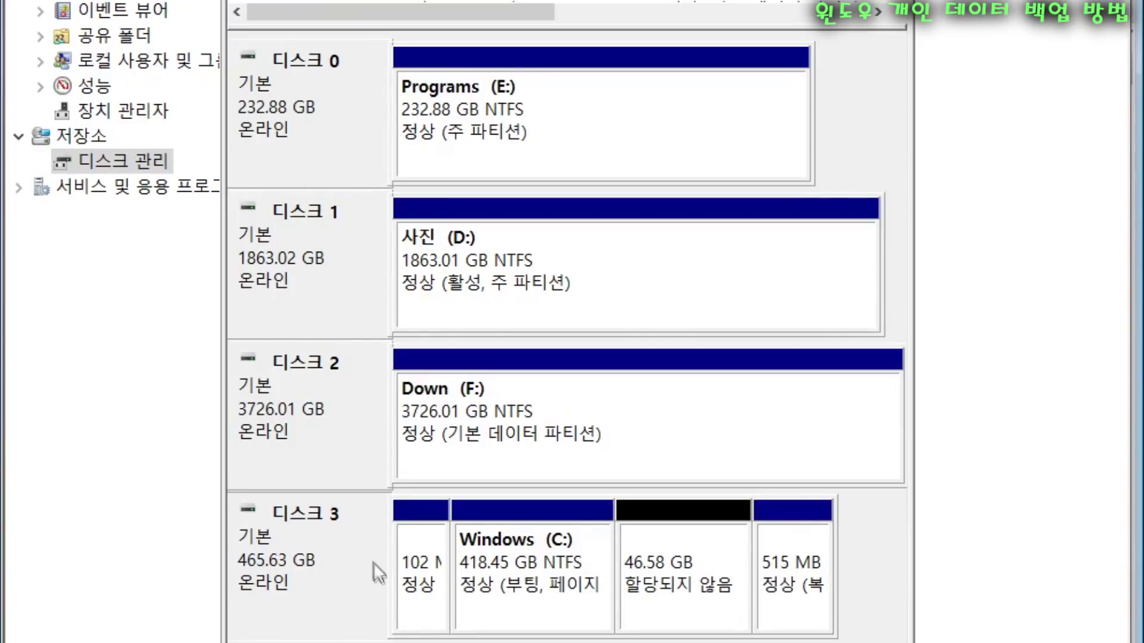
{"action": "left_click", "coordinate": [533, 560]}
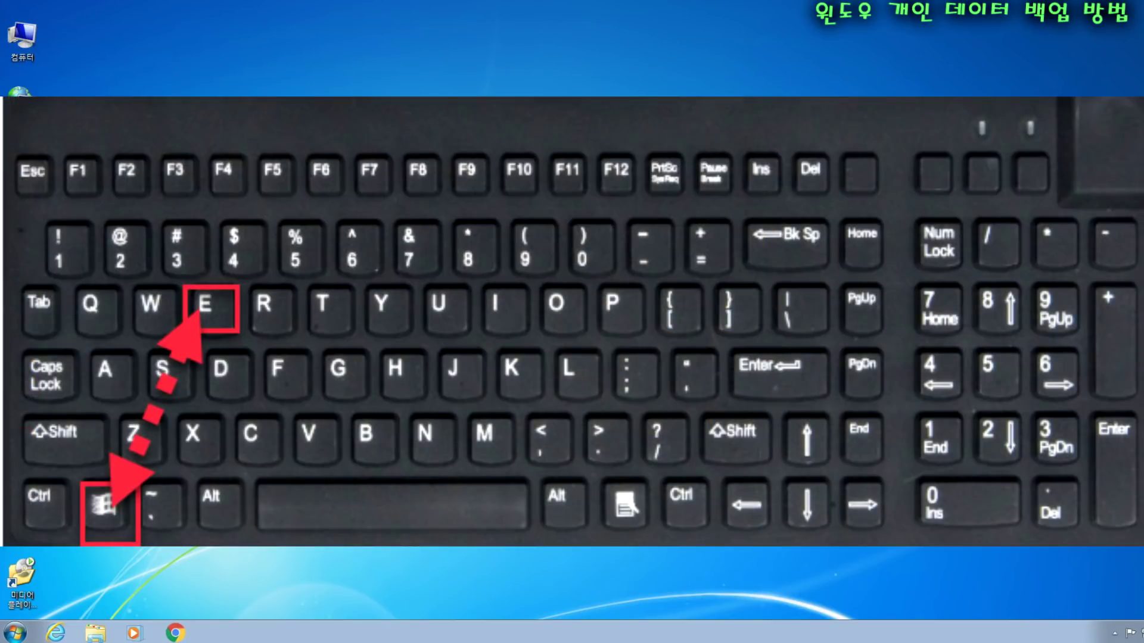
Step: Open the file explorer and view the Documents, Videos, Pictures and Music libraries (문서, 비디오, 사진, 음악)
{"action": "key", "text": "super+e"}
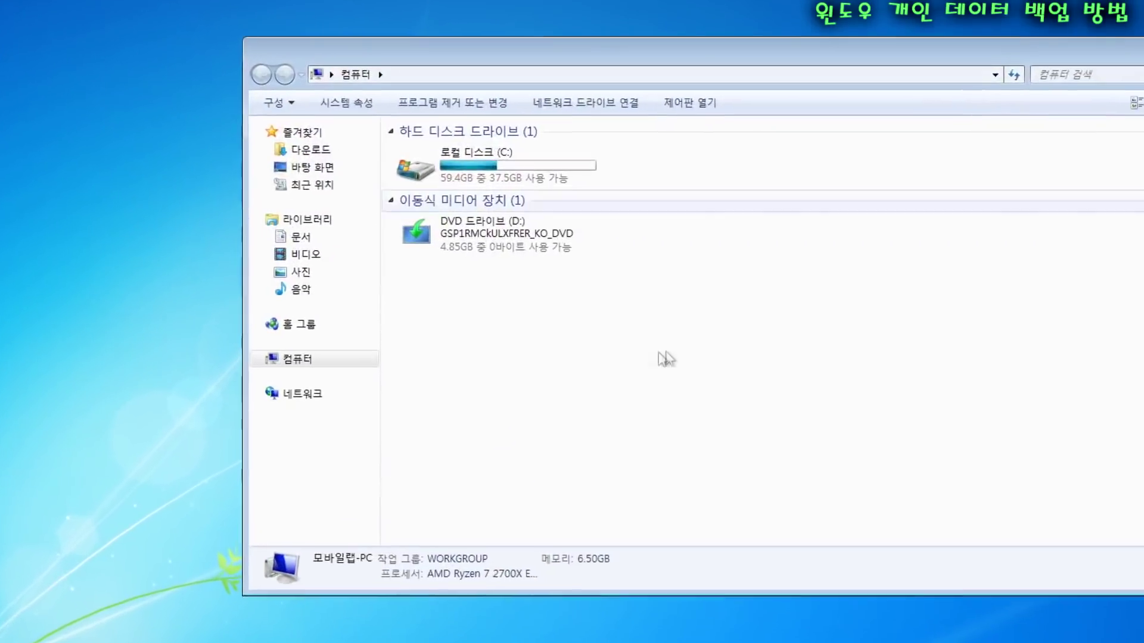
{"action": "left_click", "coordinate": [211, 219]}
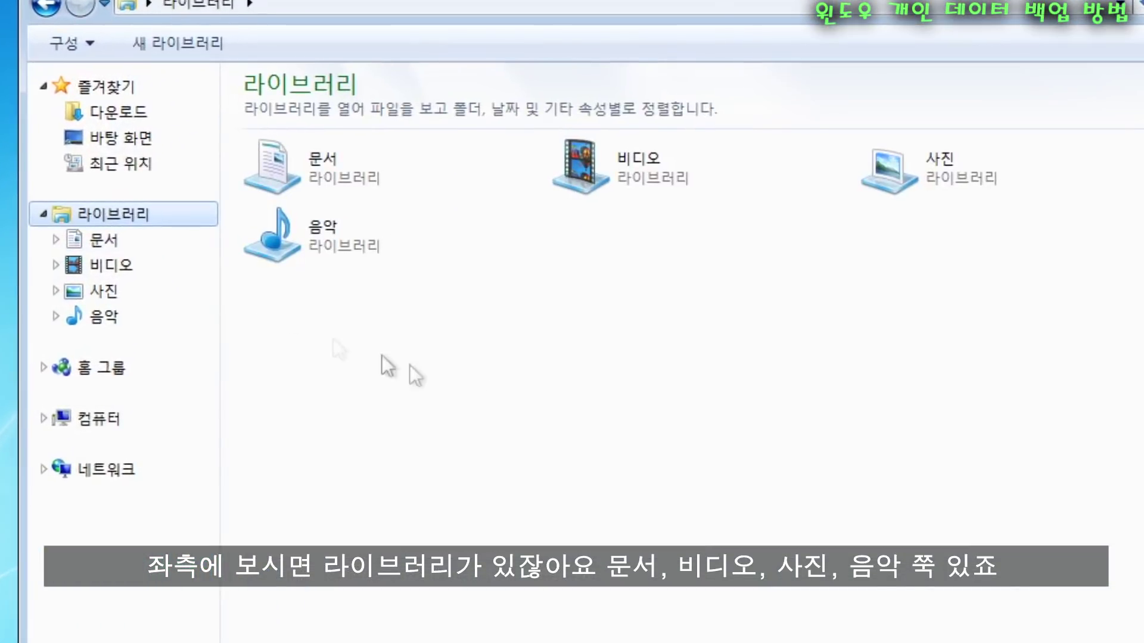
{"action": "left_click", "coordinate": [206, 238]}
{"action": "left_click", "coordinate": [122, 267]}
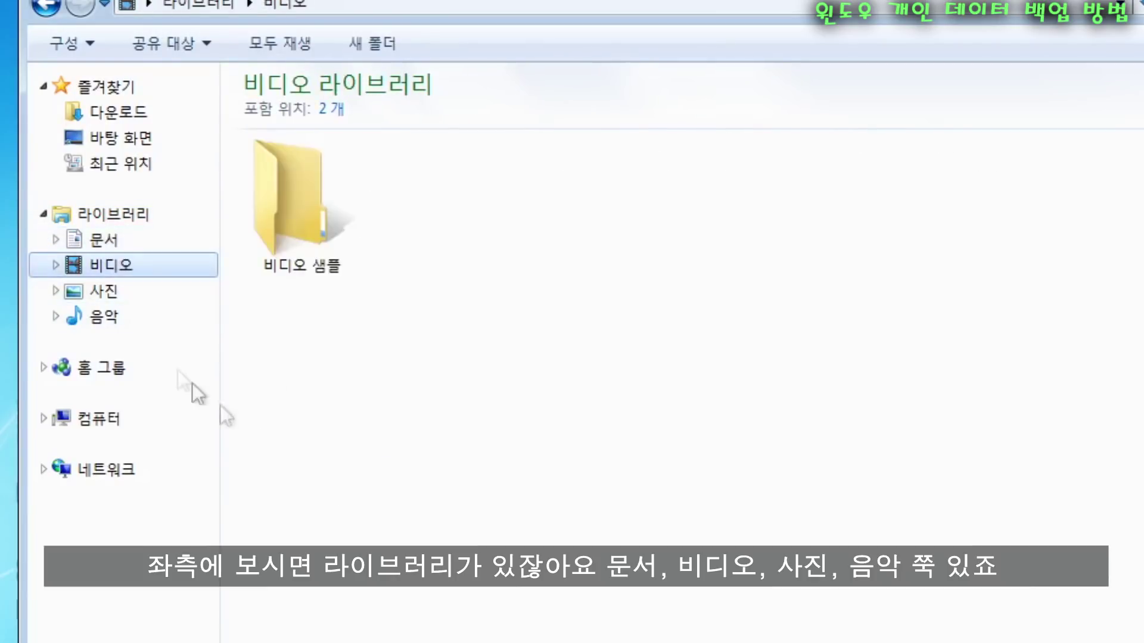
{"action": "left_click", "coordinate": [117, 293]}
{"action": "left_click", "coordinate": [116, 317]}
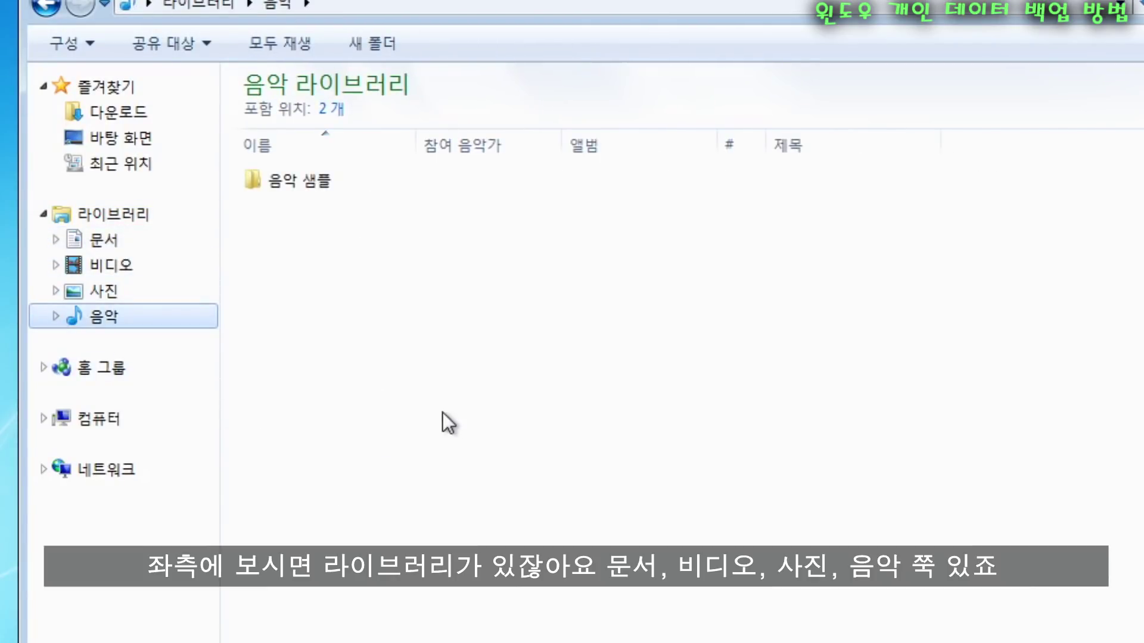
Step: Select the contents of the Documents (문서) library as the files to back up, and close the explorer window
{"action": "left_click", "coordinate": [149, 239]}
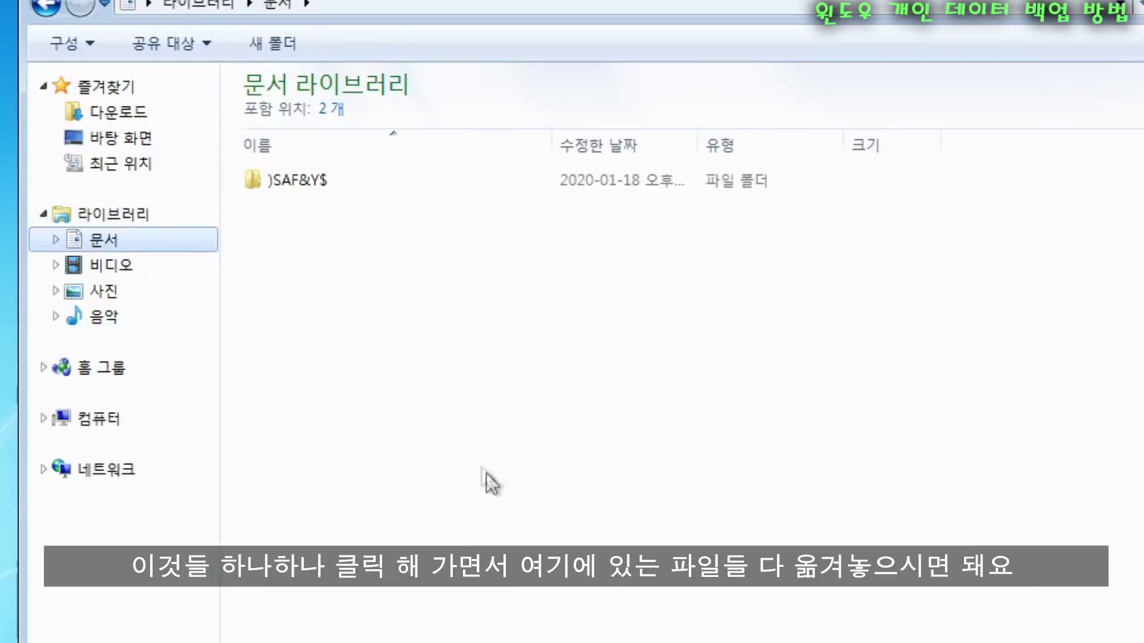
{"action": "left_click_drag", "start_coordinate": [783, 371], "coordinate": [295, 165]}
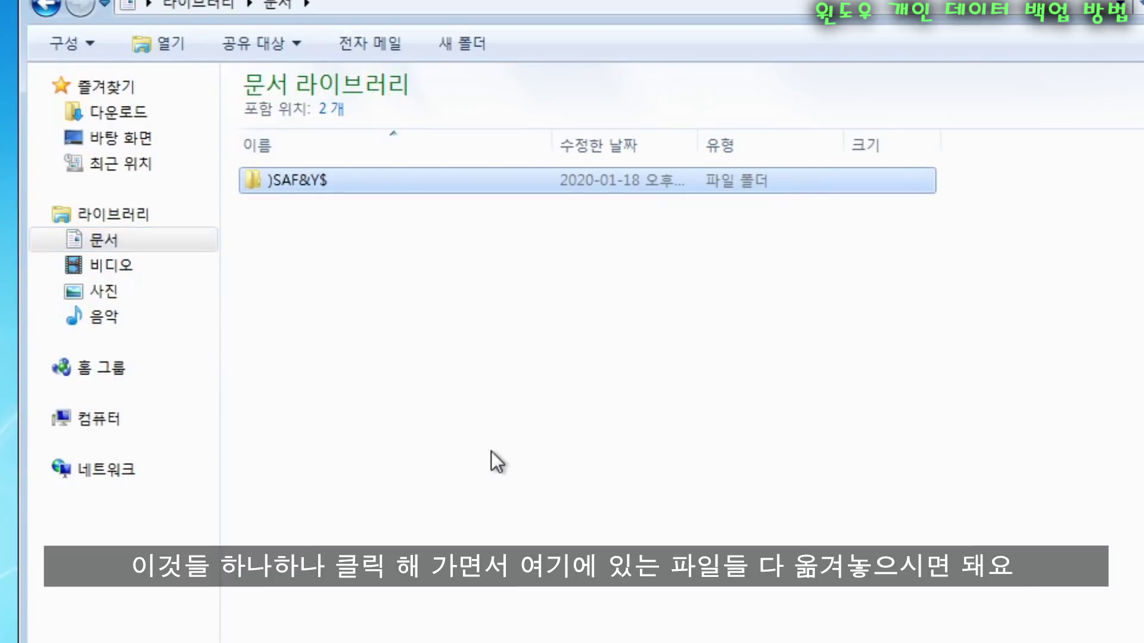
{"action": "left_click", "coordinate": [491, 452]}
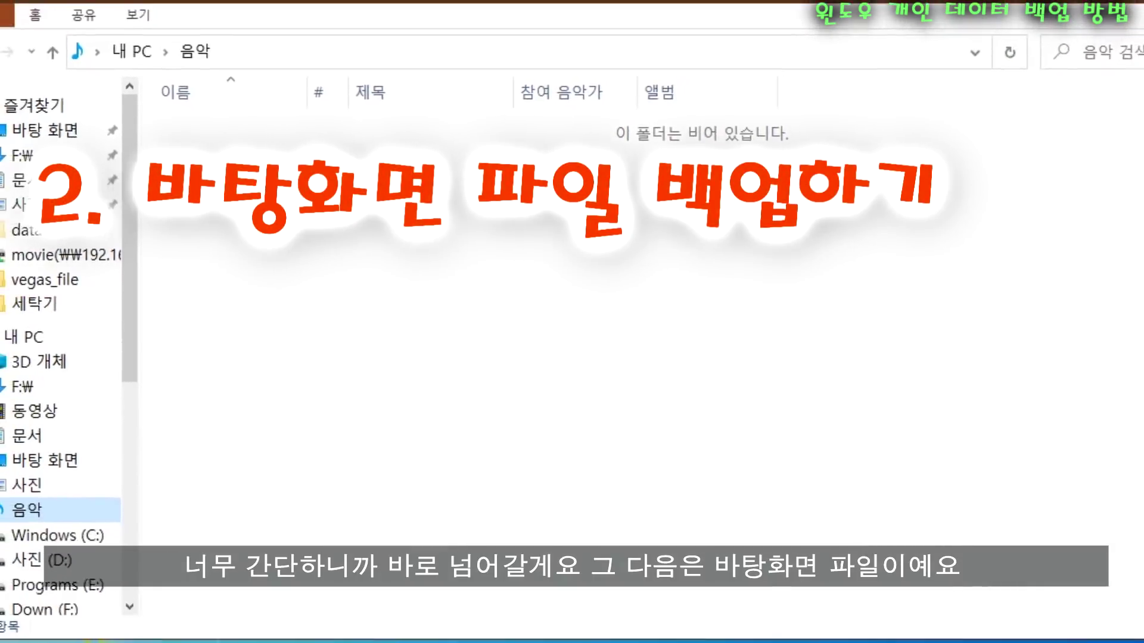
{"action": "left_click", "coordinate": [1117, 43]}
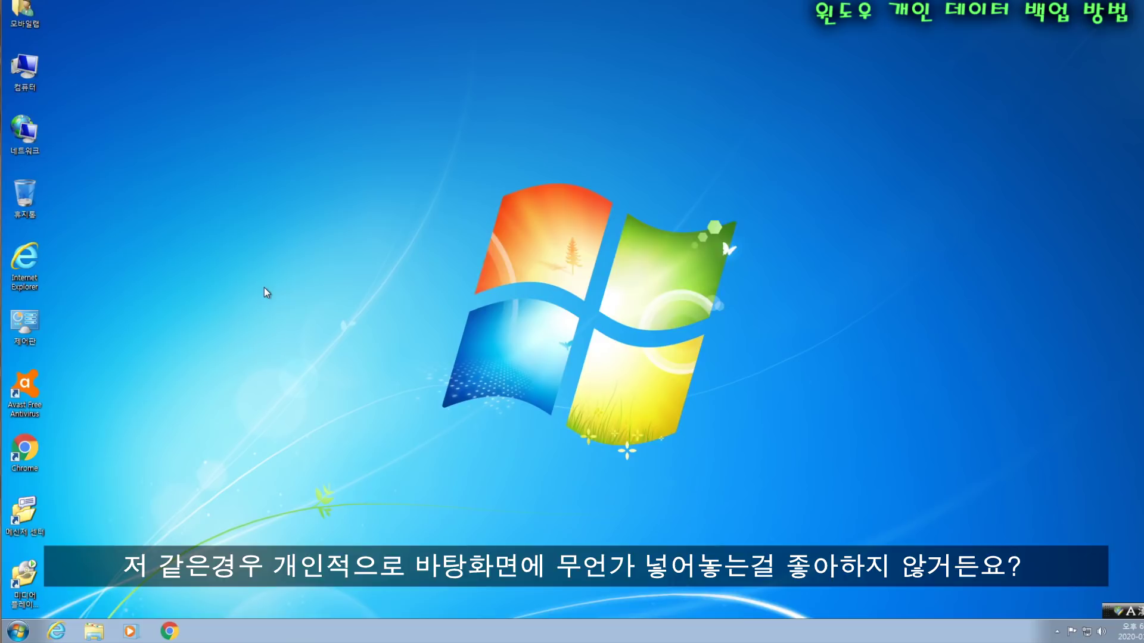
Step: Create a new folder named 모바일랩 on the desktop and move it further away from the icon column
{"action": "right_click", "coordinate": [115, 145]}
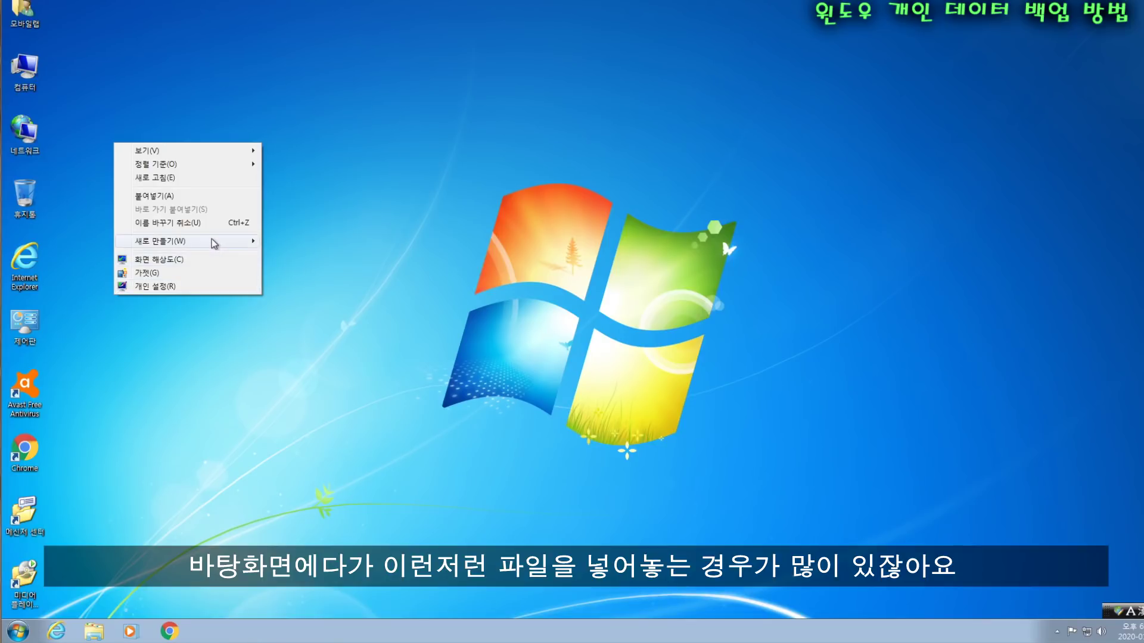
{"action": "mouse_move", "coordinate": [215, 243]}
{"action": "left_click", "coordinate": [346, 242]}
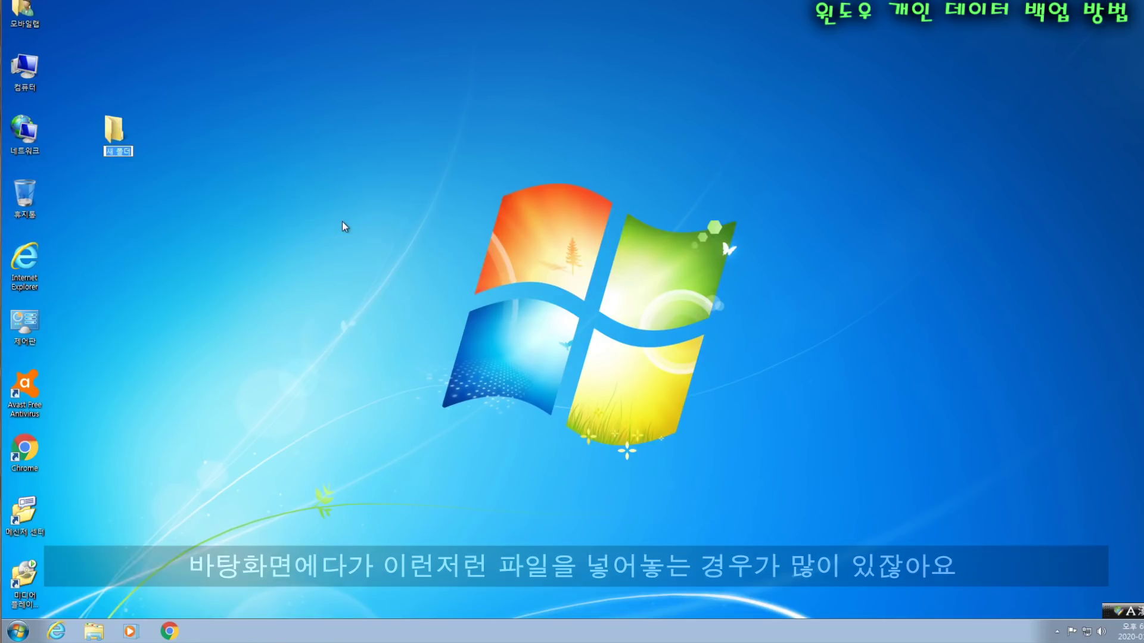
{"action": "type", "text": "모바일랩"}
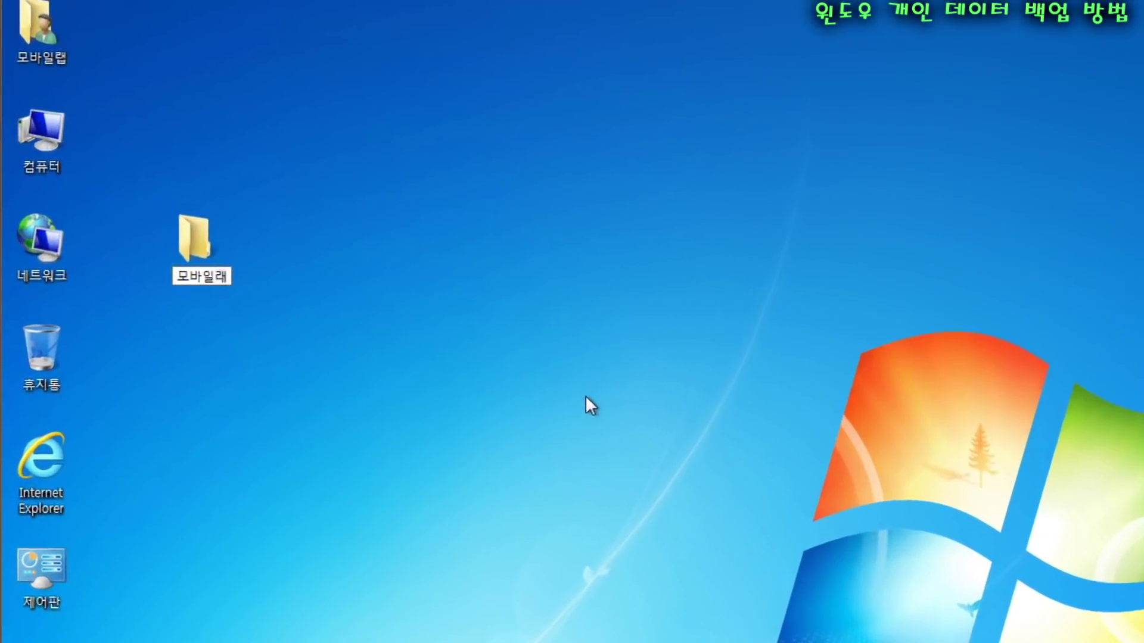
{"action": "key", "text": "Return"}
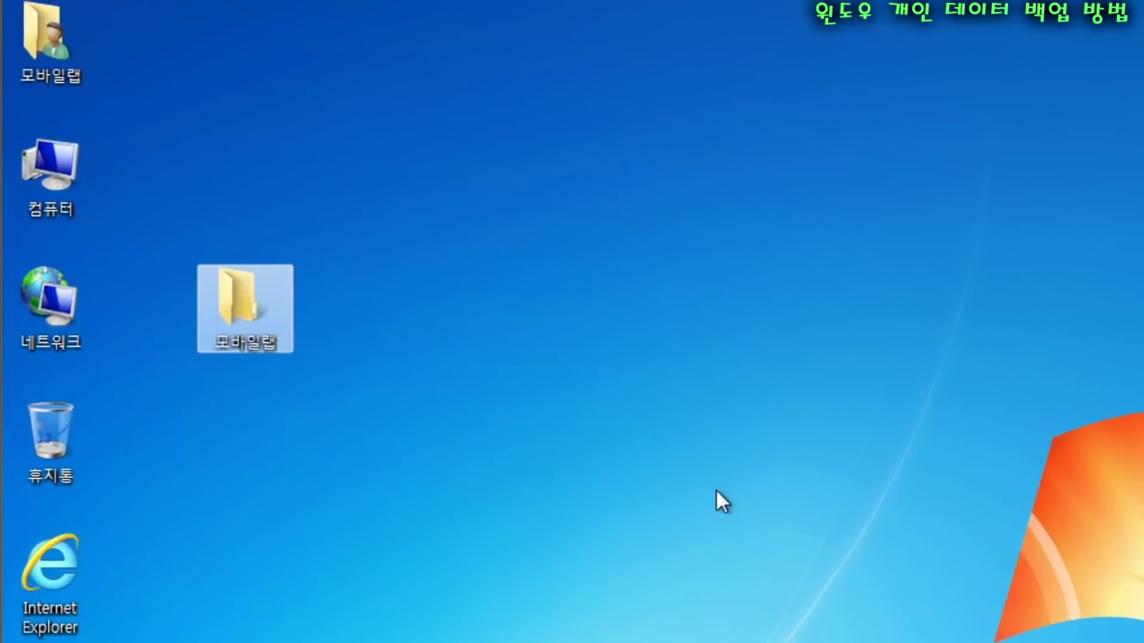
{"action": "left_click_drag", "start_coordinate": [348, 442], "coordinate": [478, 261]}
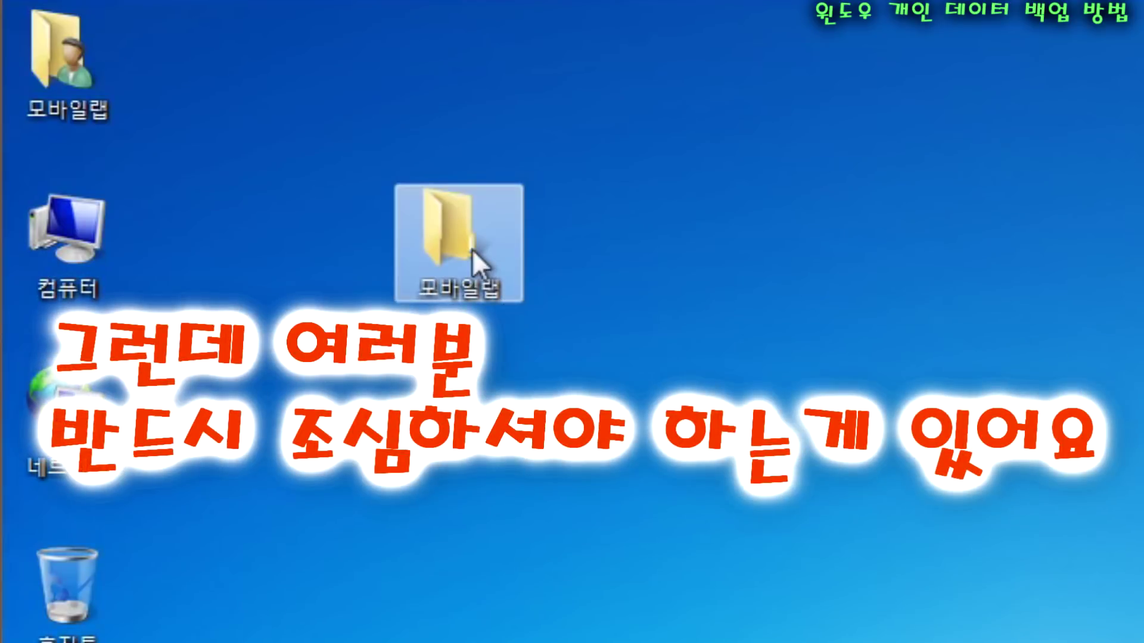
Step: Create a shortcut to the new 모바일랩 folder on the desktop and place it beside the folder
{"action": "right_click", "coordinate": [472, 248]}
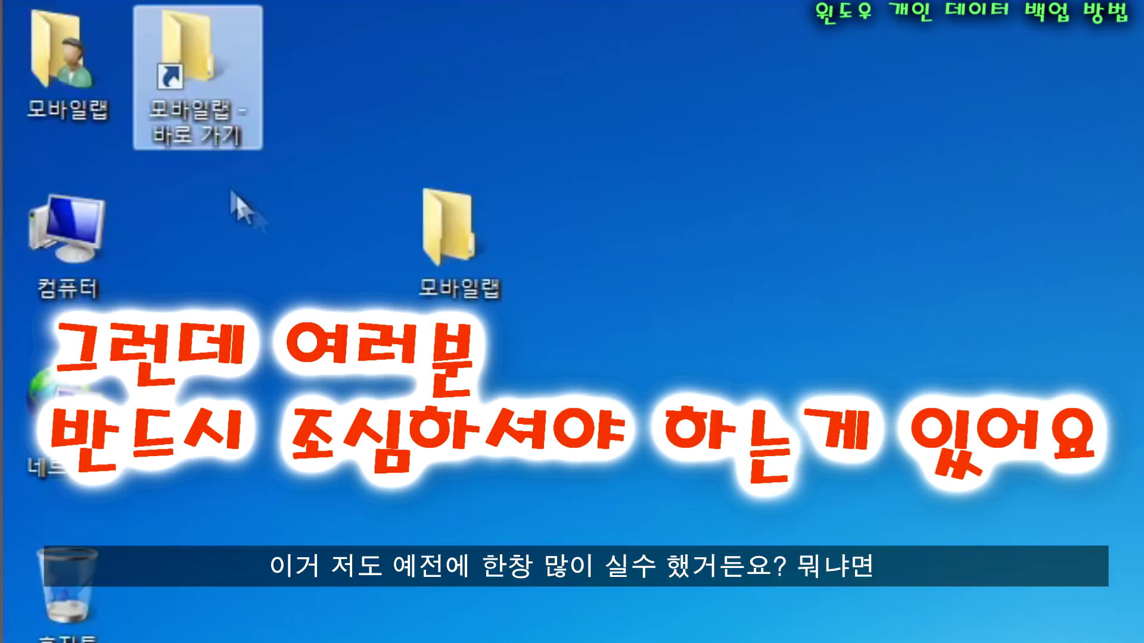
{"action": "left_click_drag", "start_coordinate": [196, 89], "coordinate": [720, 271]}
{"action": "left_click", "coordinate": [562, 413]}
Step: Arrange the 모바일랩 folder directly above its shortcut near the icon column and select the folder
{"action": "left_click_drag", "start_coordinate": [437, 244], "coordinate": [287, 59]}
{"action": "left_click_drag", "start_coordinate": [666, 255], "coordinate": [275, 255]}
{"action": "left_click", "coordinate": [749, 432]}
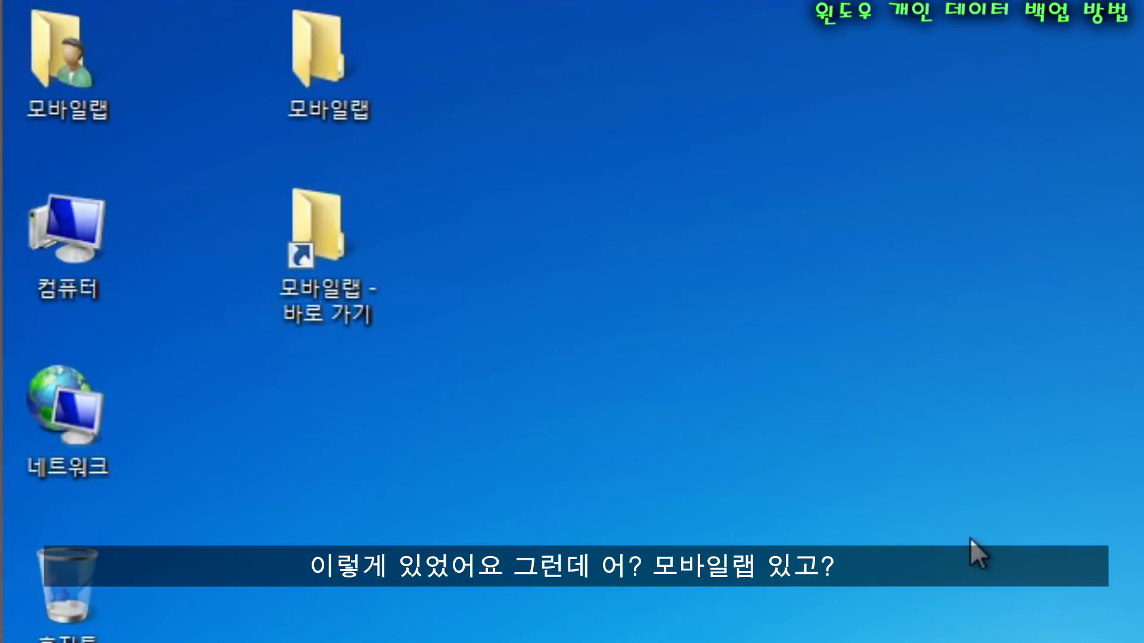
{"action": "left_click", "coordinate": [370, 82]}
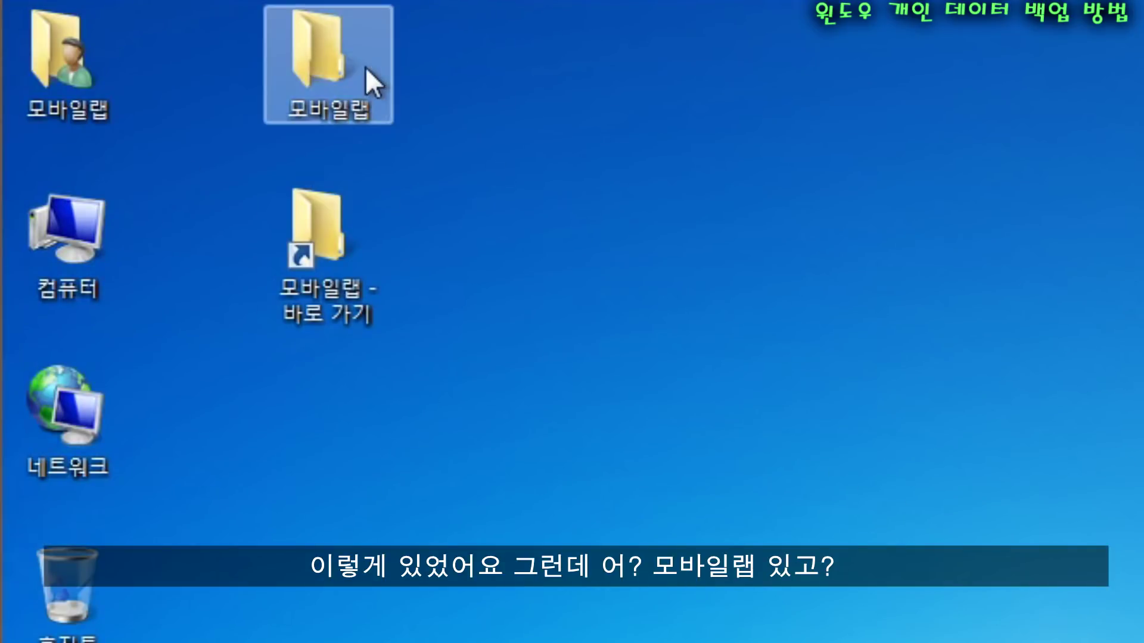
Step: Identify the 모바일랩 shortcut on the desktop by its arrow mark and open the folder it points to
{"action": "left_click", "coordinate": [346, 253]}
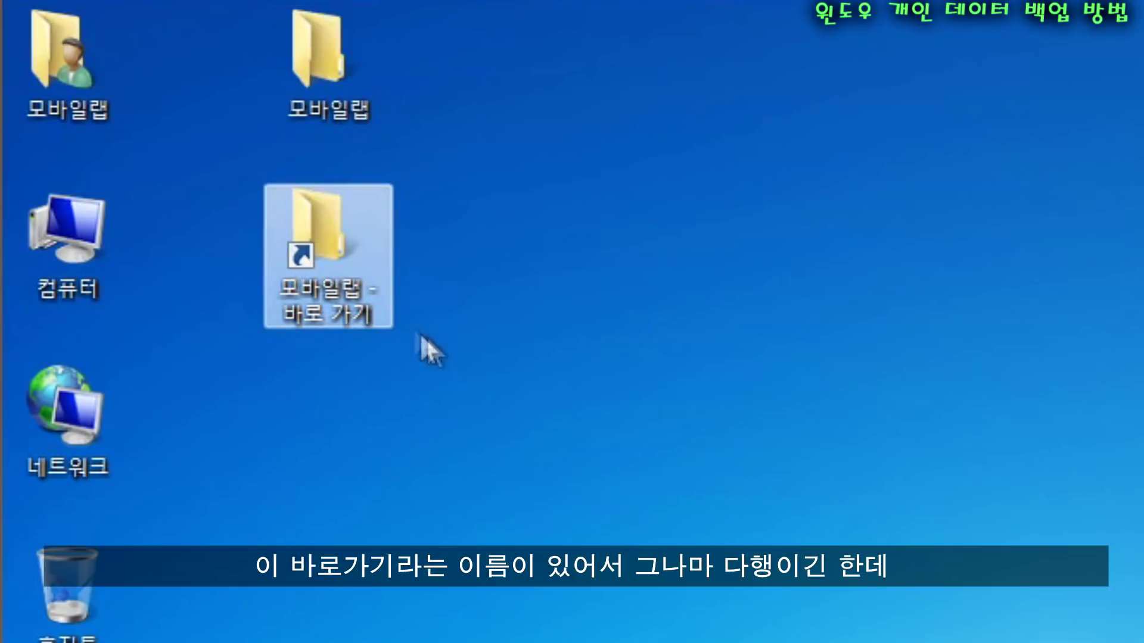
{"action": "left_click", "coordinate": [610, 398]}
{"action": "left_click", "coordinate": [379, 242]}
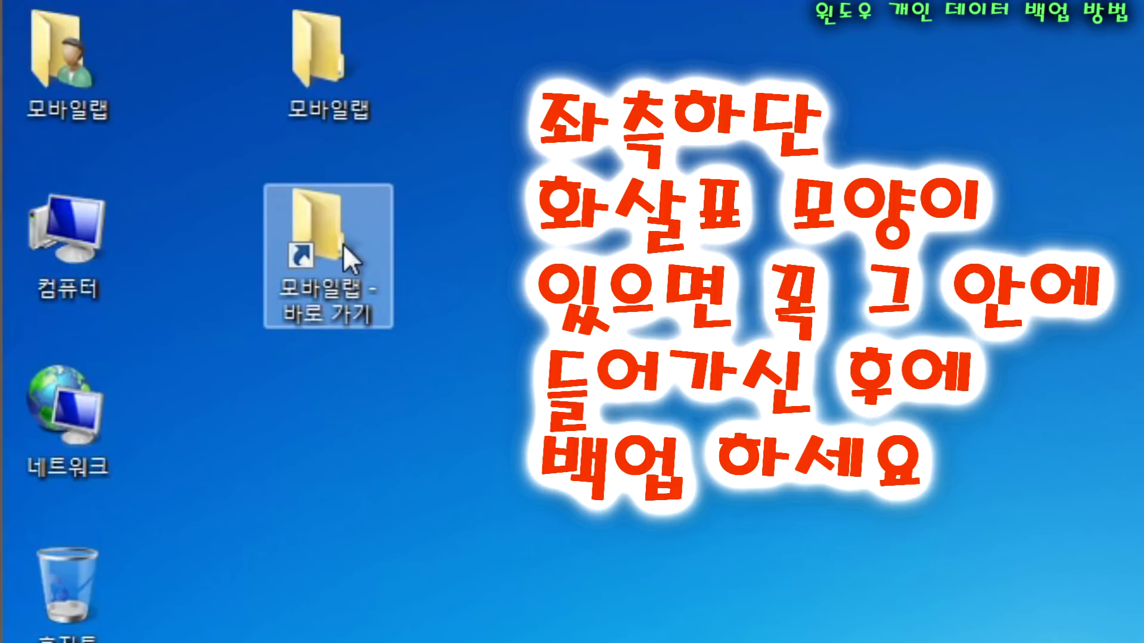
{"action": "double_click", "coordinate": [315, 228]}
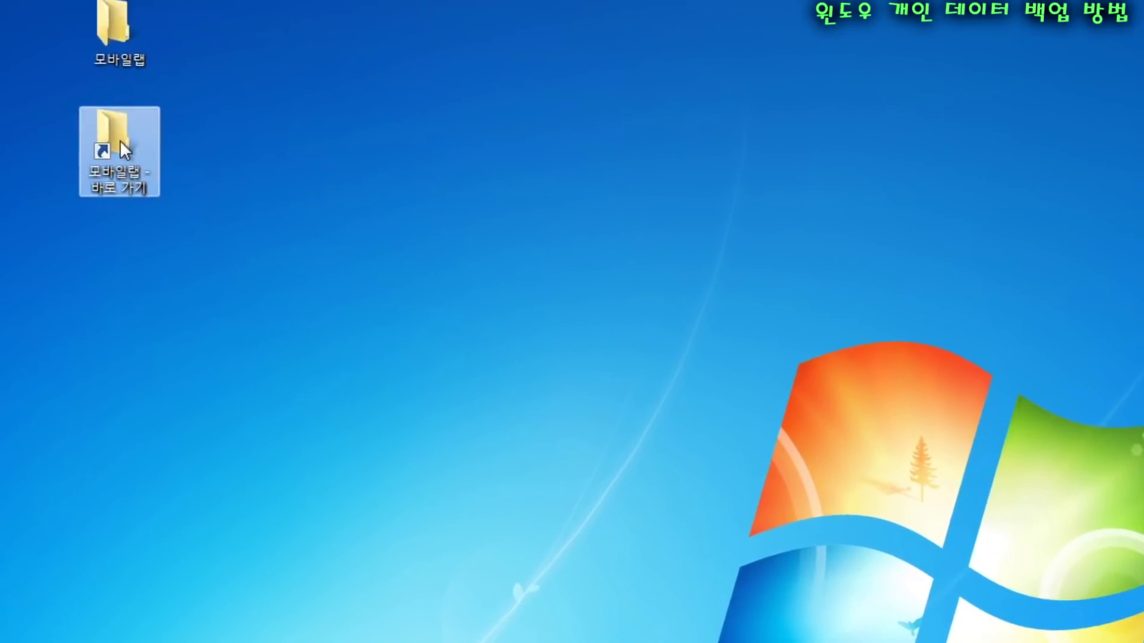
Step: Copy the 모바일랩 - 바로 가기 shortcut on the desktop and leave it selected
{"action": "right_click", "coordinate": [121, 143]}
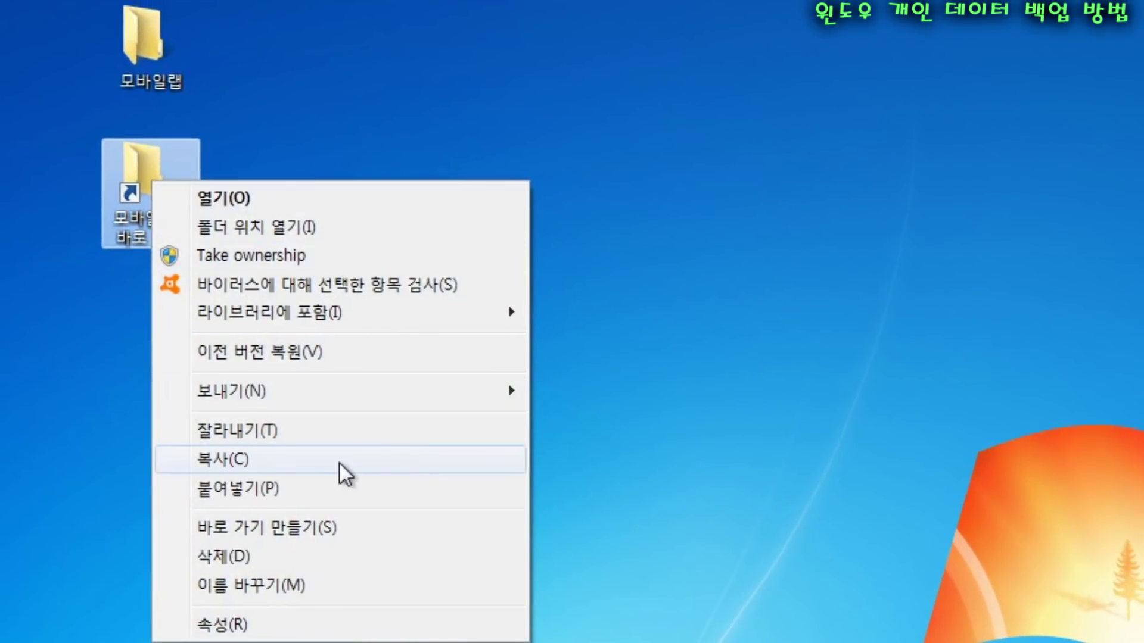
{"action": "left_click", "coordinate": [339, 463]}
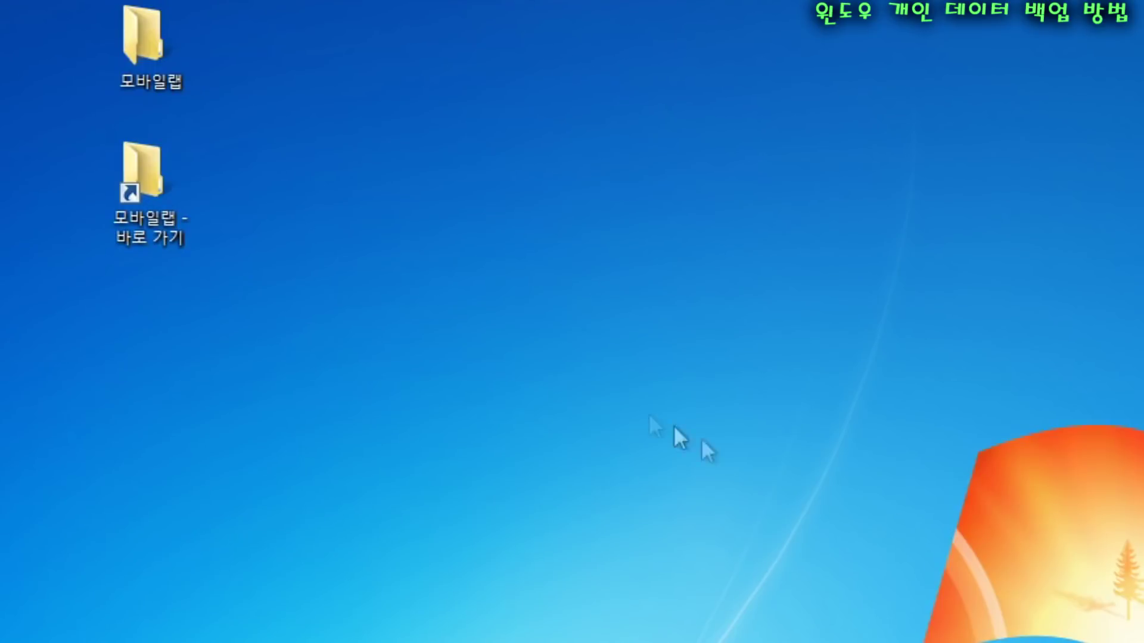
{"action": "left_click", "coordinate": [163, 191]}
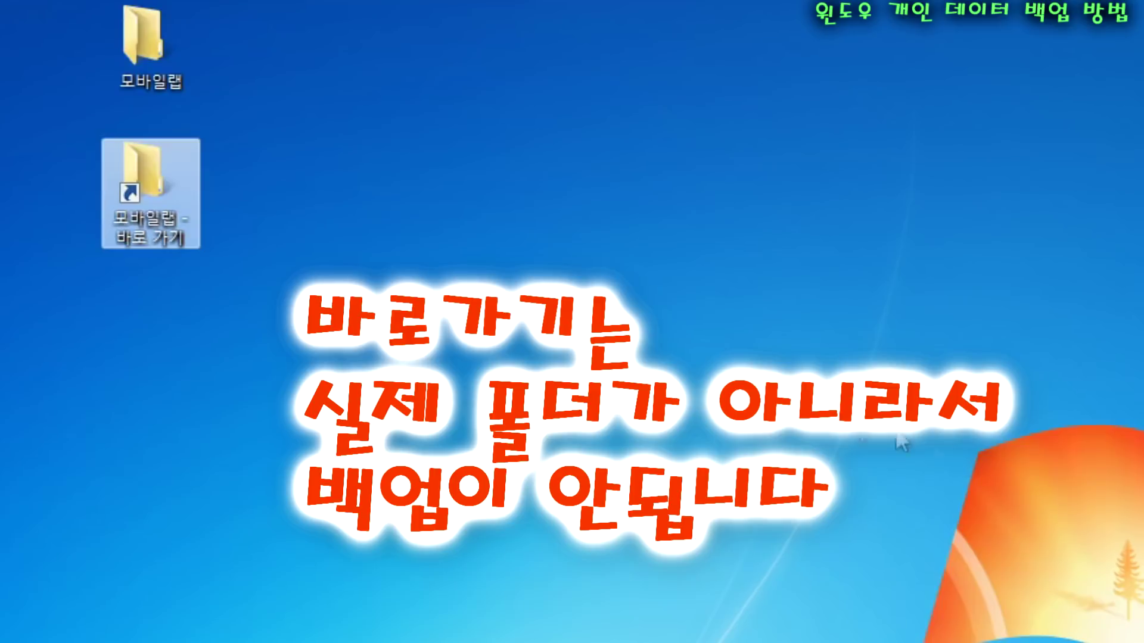
Step: Select the real 모바일랩 folder on the desktop and view its available commands without applying any
{"action": "left_click", "coordinate": [142, 57]}
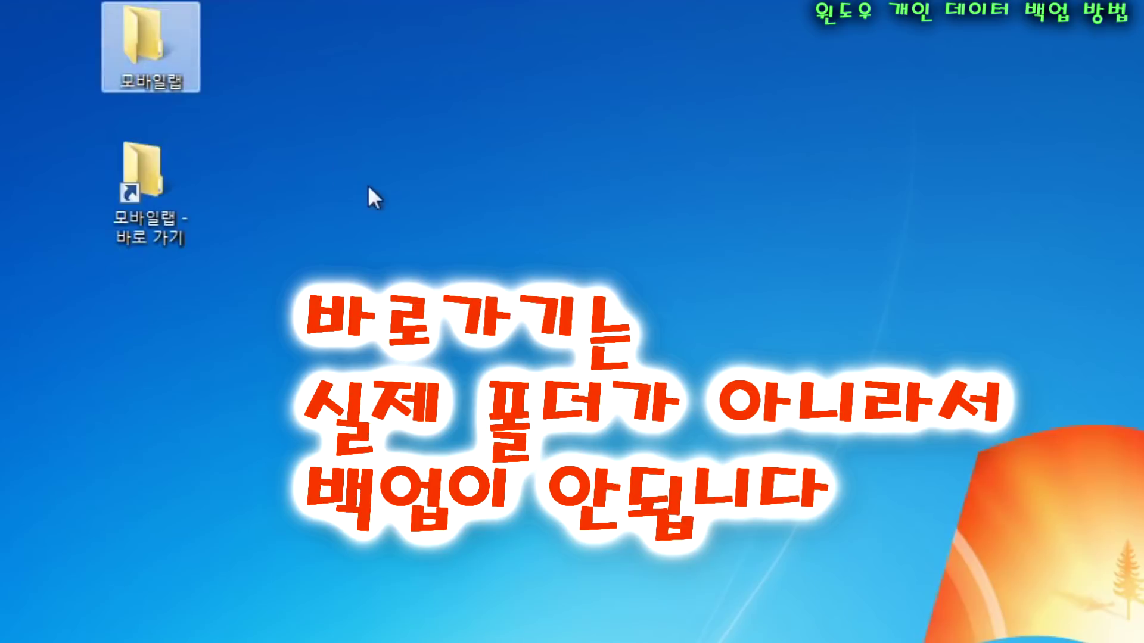
{"action": "right_click", "coordinate": [138, 51]}
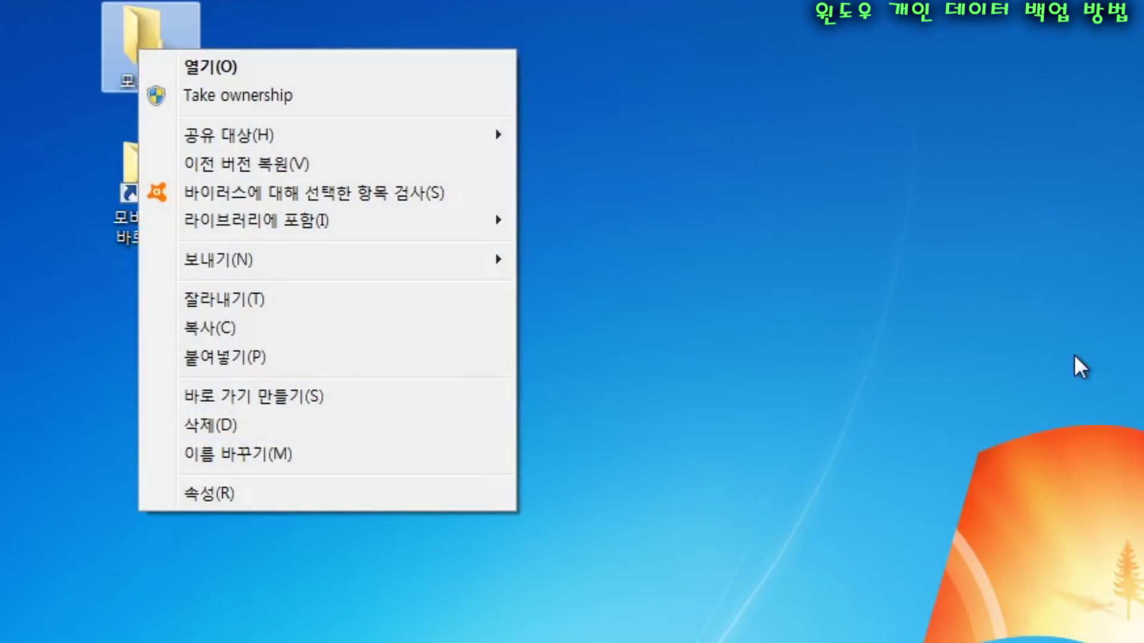
{"action": "left_click", "coordinate": [1080, 366]}
Step: Open the 모바일랩 shortcut's target folder, and box-select the shortcut with the neighbouring desktop icons before clearing the selection
{"action": "left_click", "coordinate": [139, 205]}
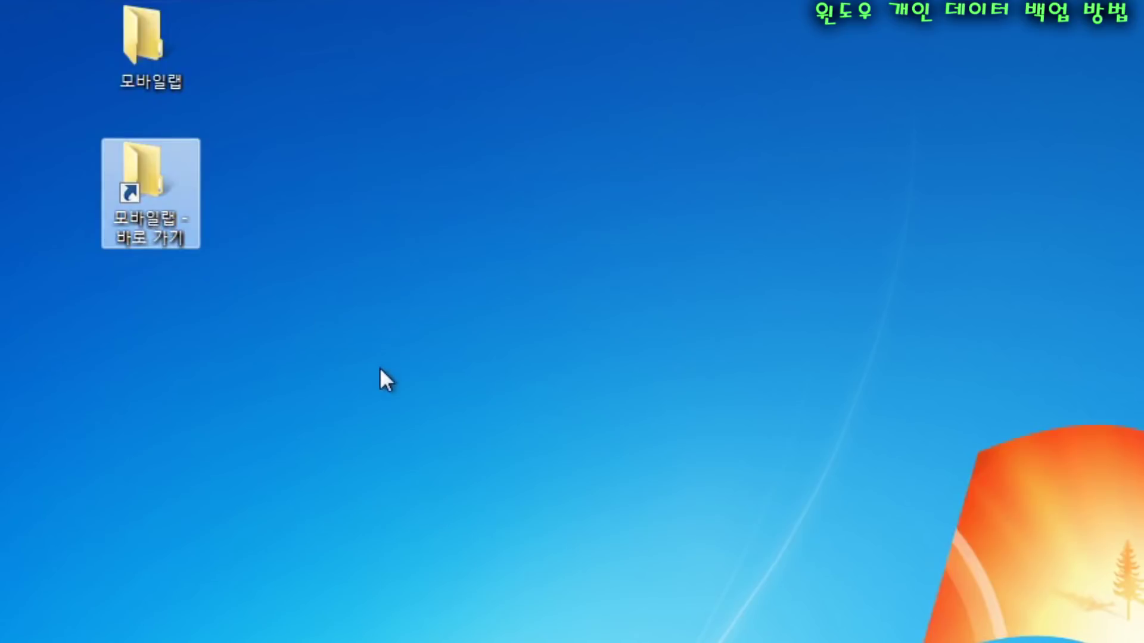
{"action": "double_click", "coordinate": [135, 200]}
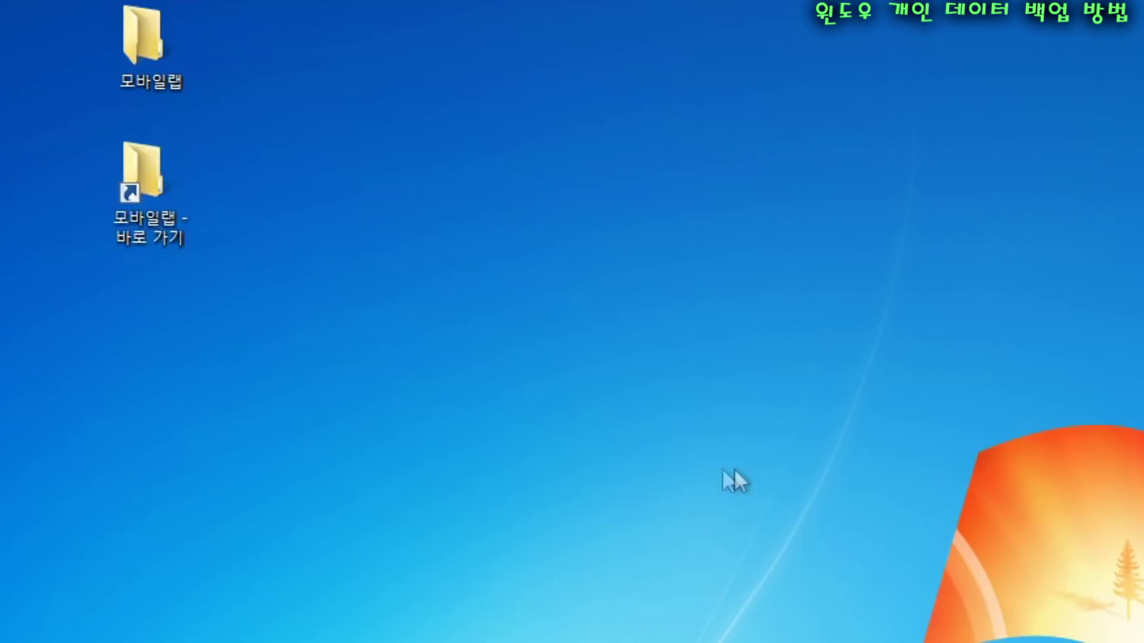
{"action": "left_click_drag", "start_coordinate": [735, 465], "coordinate": [1, 99]}
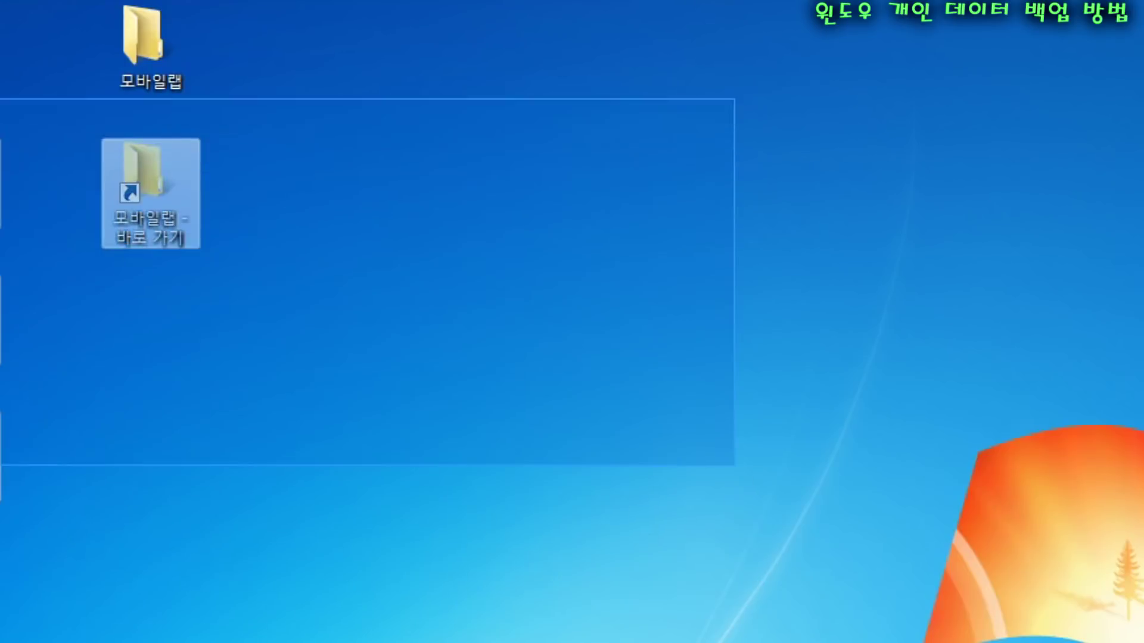
{"action": "left_click", "coordinate": [928, 485]}
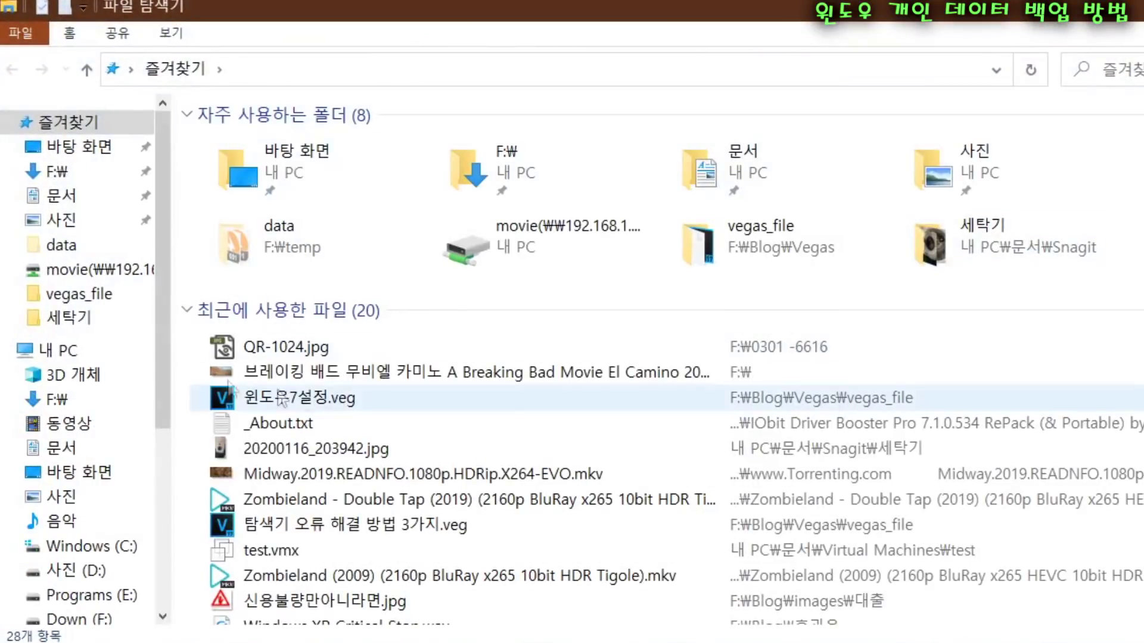
Step: Open the Documents (문서) folder and select the 카카오톡 받은 파일 folder as an item to back up
{"action": "left_click", "coordinate": [61, 196]}
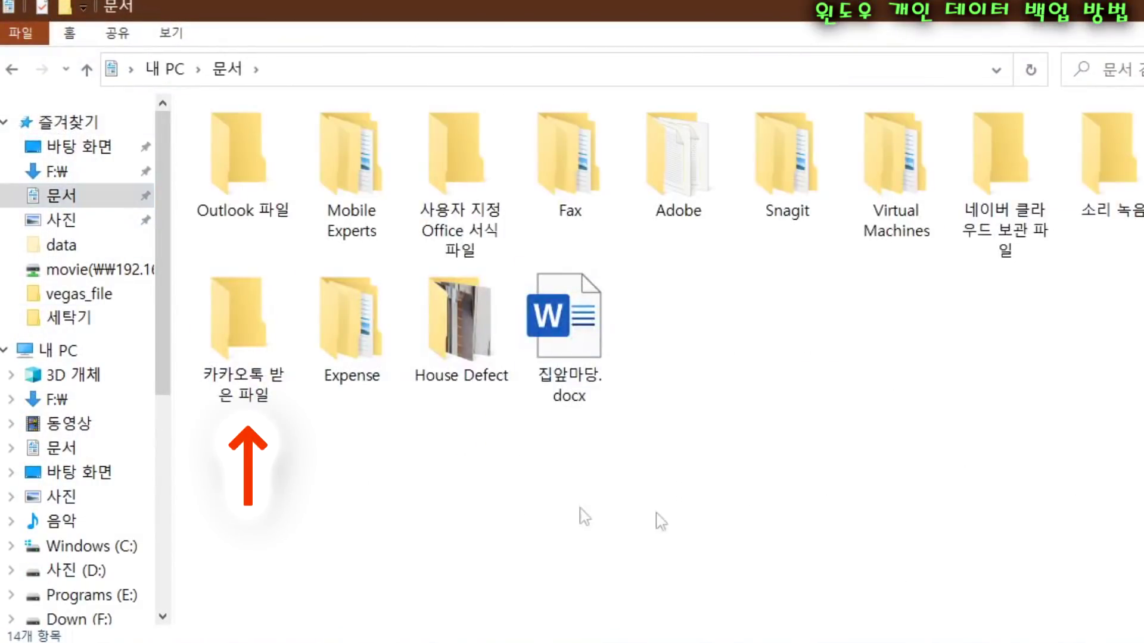
{"action": "left_click", "coordinate": [279, 350]}
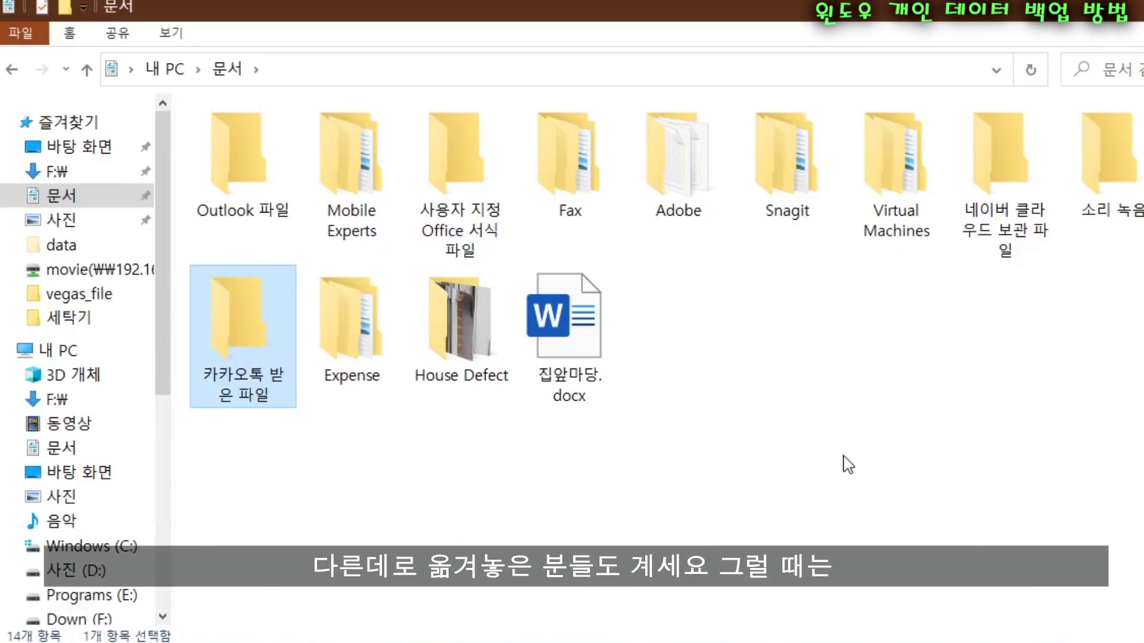
{"action": "left_click", "coordinate": [805, 467]}
{"action": "left_click", "coordinate": [255, 333]}
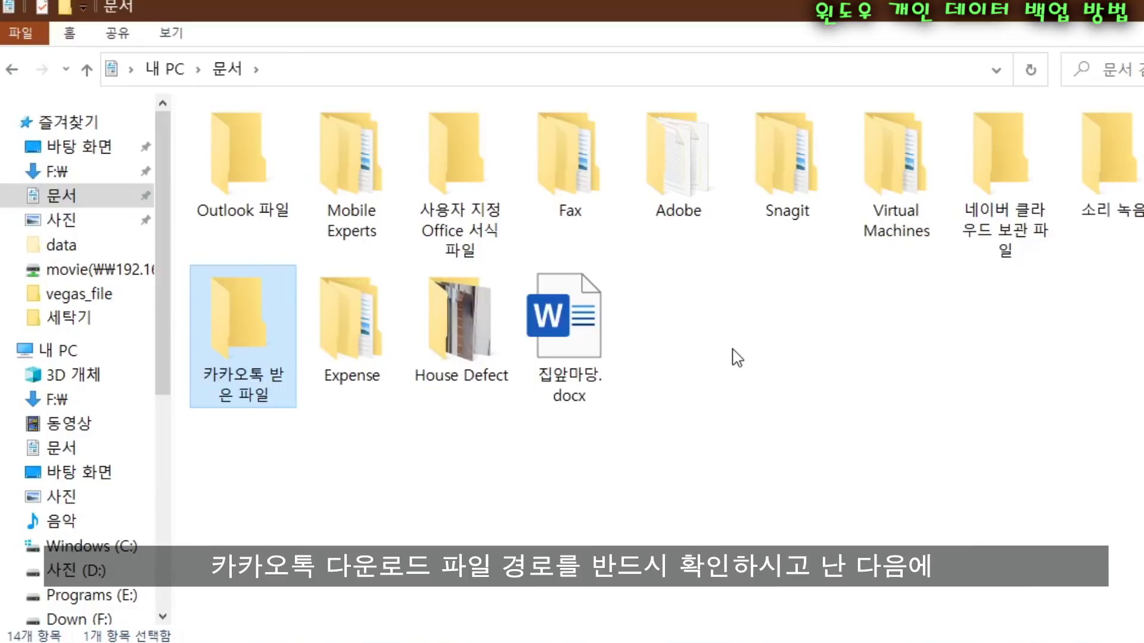
{"action": "left_click", "coordinate": [695, 312]}
{"action": "left_click", "coordinate": [261, 280]}
{"action": "left_click", "coordinate": [873, 353]}
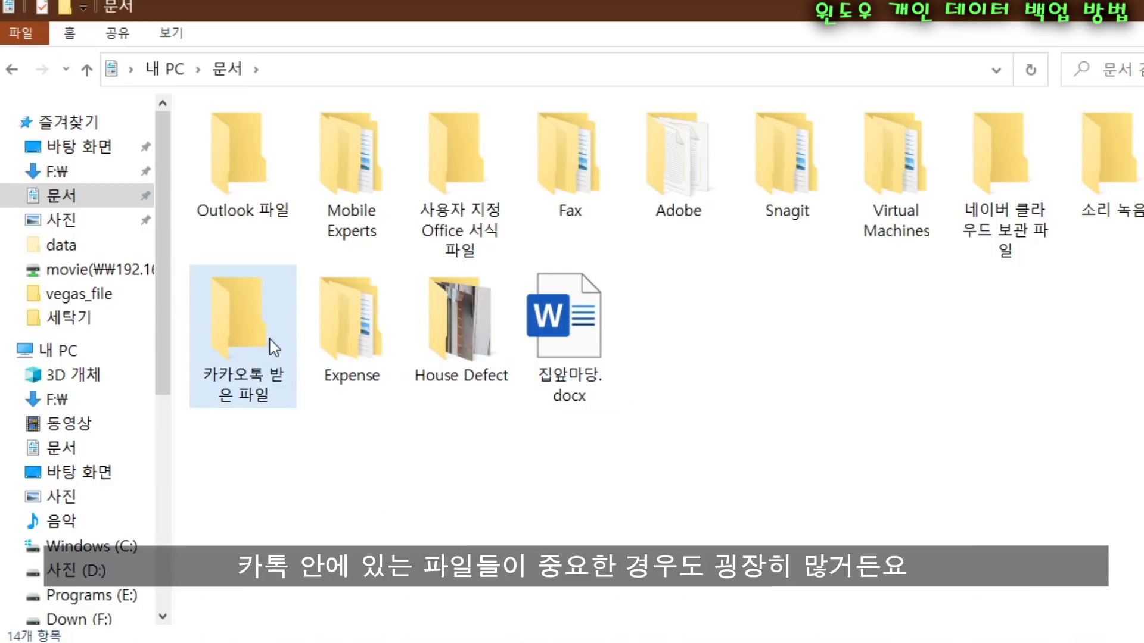
{"action": "left_click", "coordinate": [270, 275]}
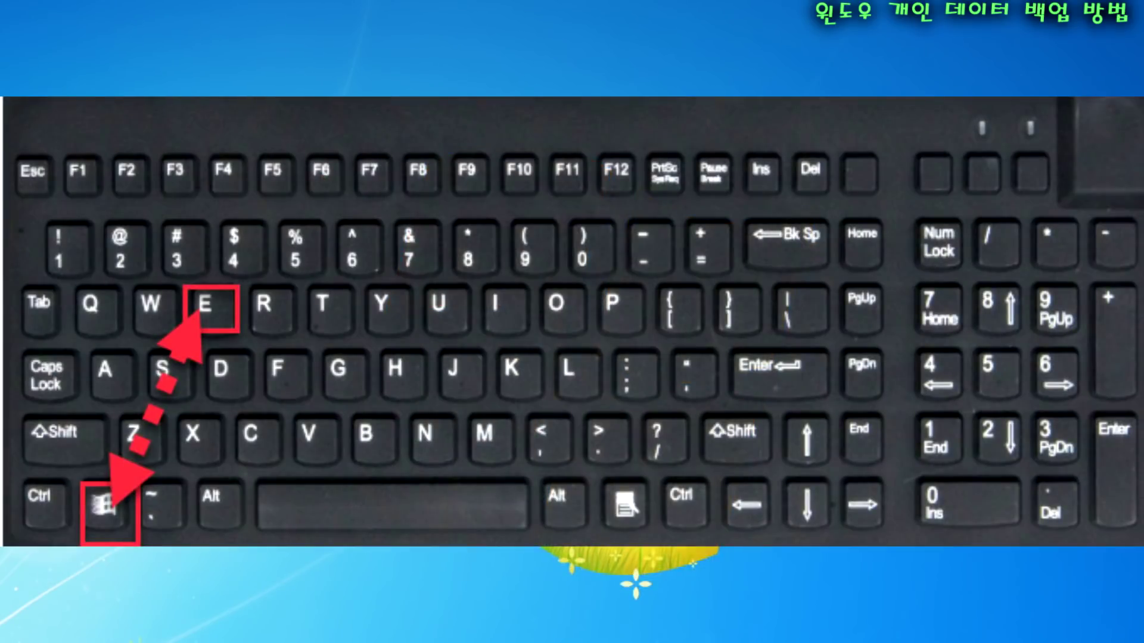
Step: Open a new explorer window and go to the 모바일랩 account folder under 사용자 on the C: drive
{"action": "key", "text": "super+e"}
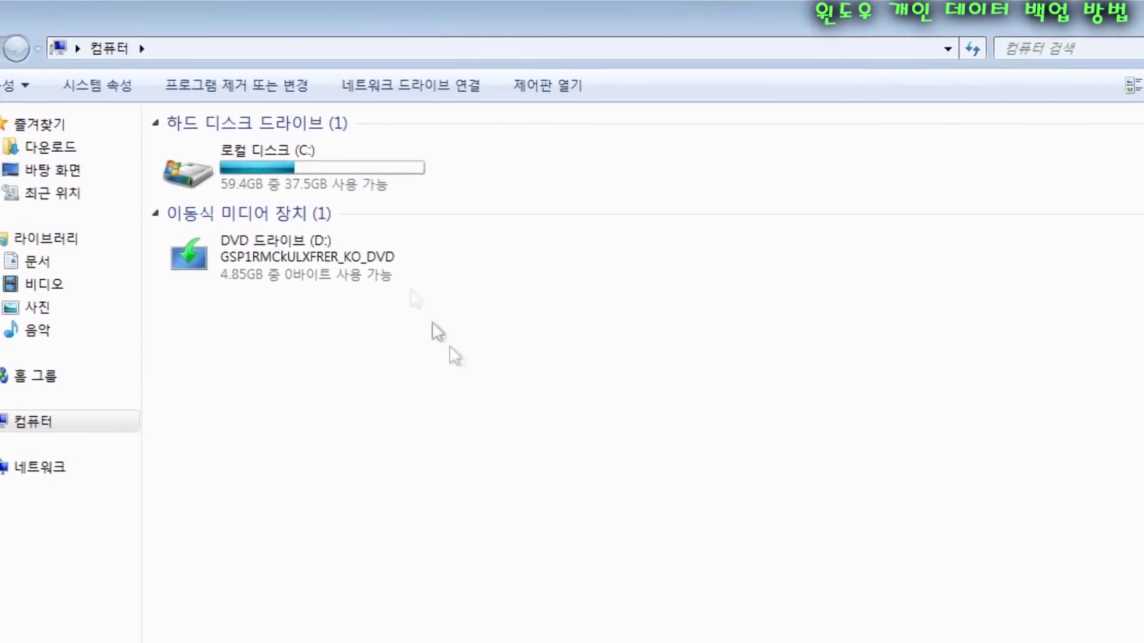
{"action": "double_click", "coordinate": [318, 177]}
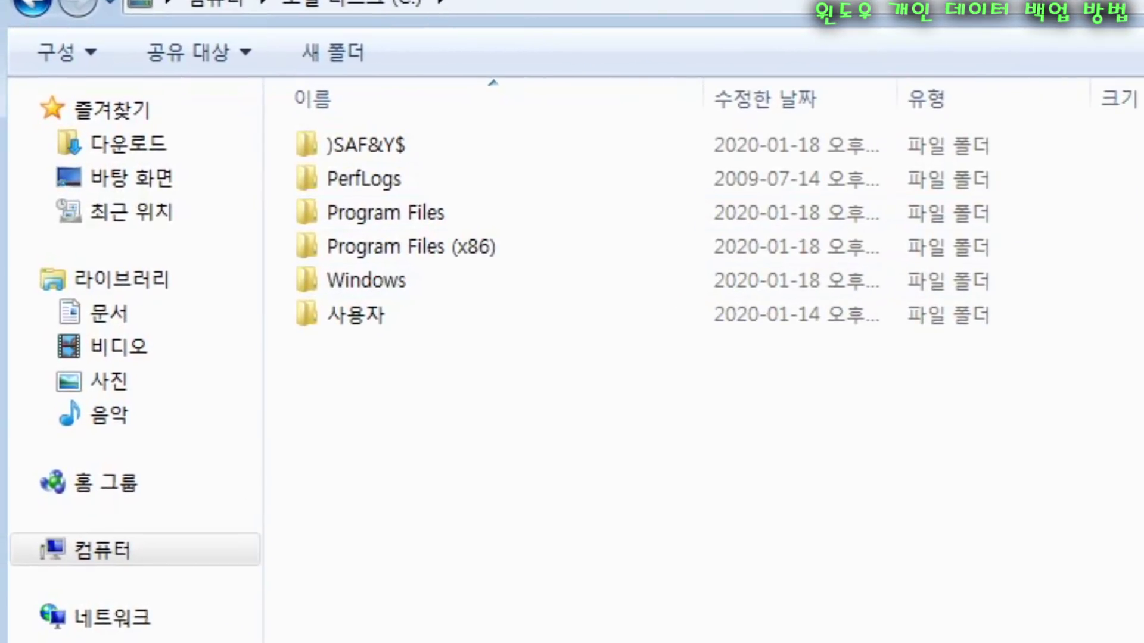
{"action": "mouse_move", "coordinate": [376, 319]}
{"action": "double_click", "coordinate": [376, 320]}
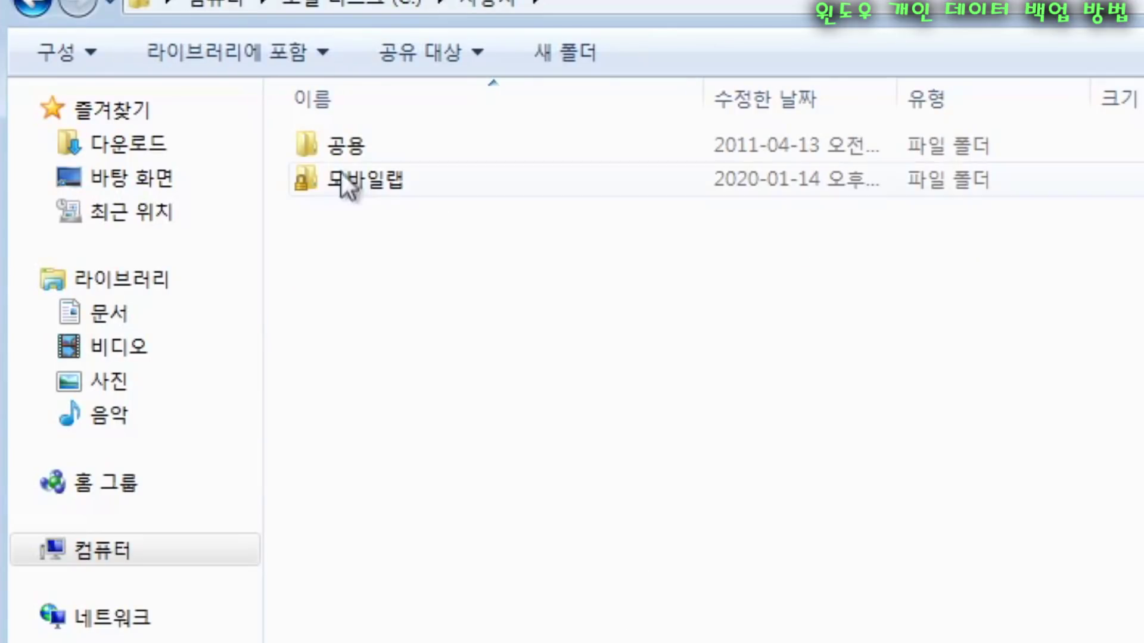
{"action": "mouse_move", "coordinate": [337, 147]}
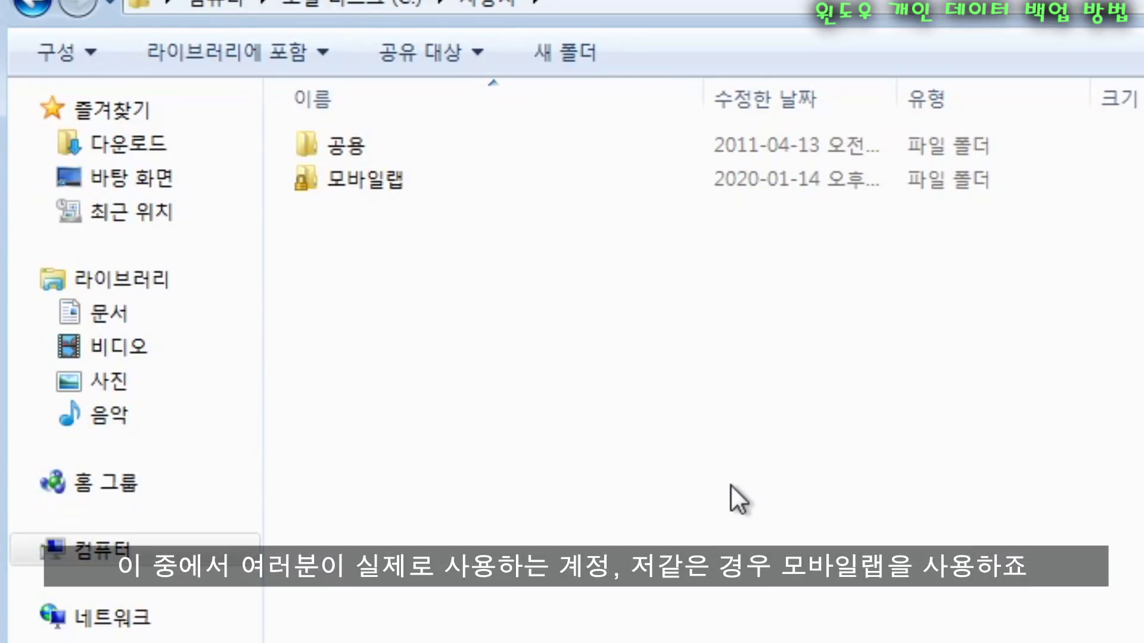
{"action": "left_click", "coordinate": [384, 182]}
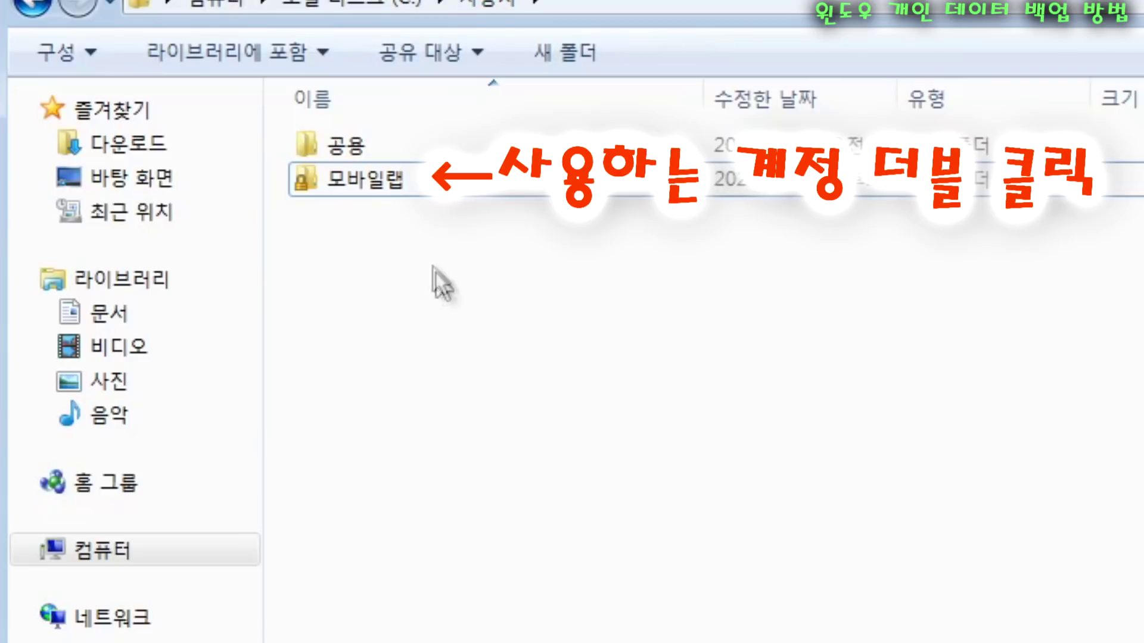
{"action": "double_click", "coordinate": [363, 185]}
{"action": "left_click_drag", "start_coordinate": [959, 596], "coordinate": [286, 149]}
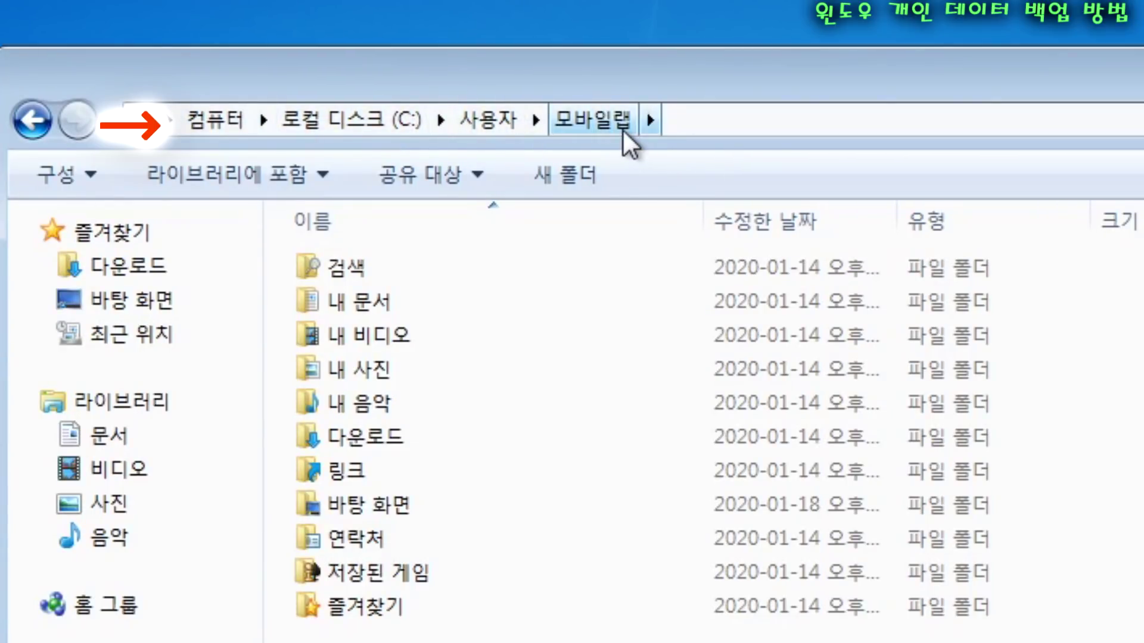
Step: Extend the account folder's path with \appdata and go to C:\Users\모바일랩\appdata
{"action": "left_click", "coordinate": [743, 131]}
{"action": "left_click", "coordinate": [744, 132]}
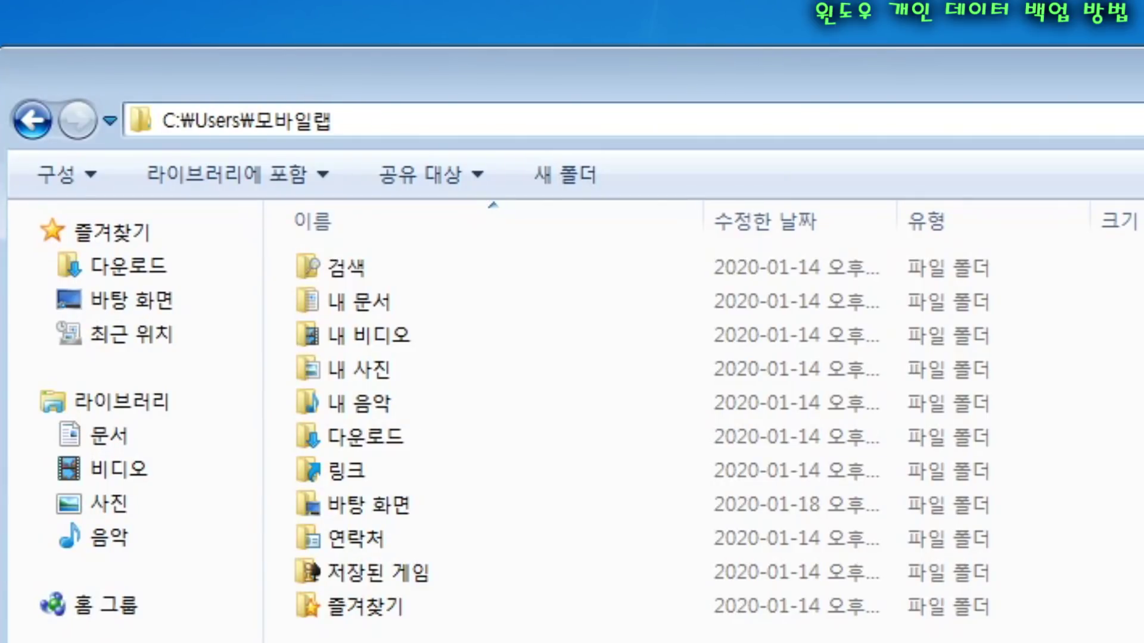
{"action": "type", "text": "\\"}
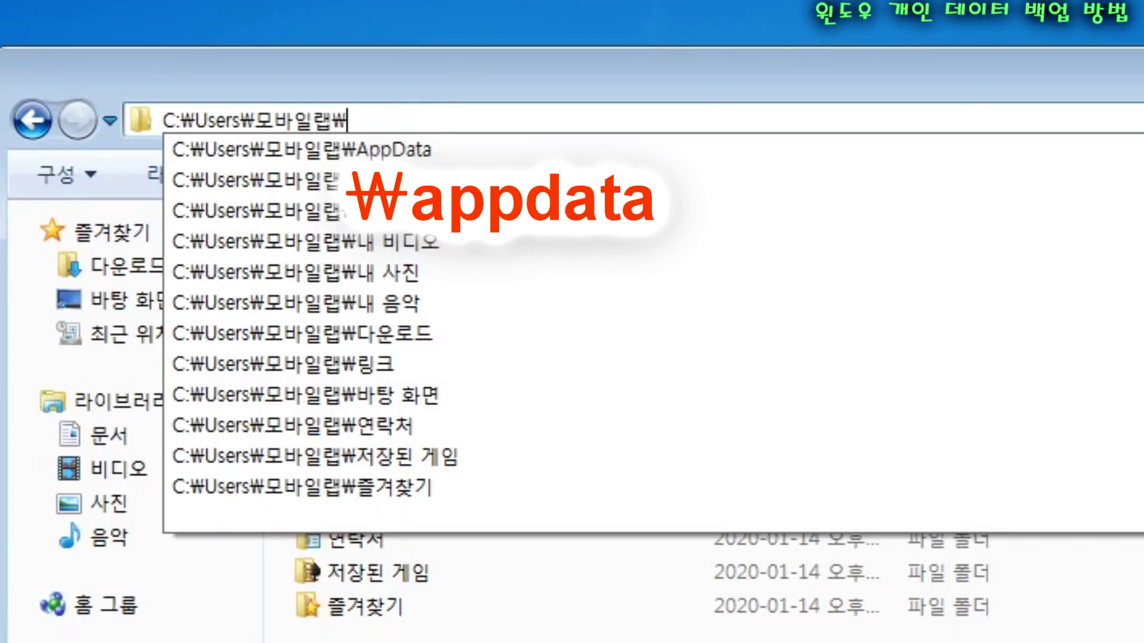
{"action": "type", "text": "appdata"}
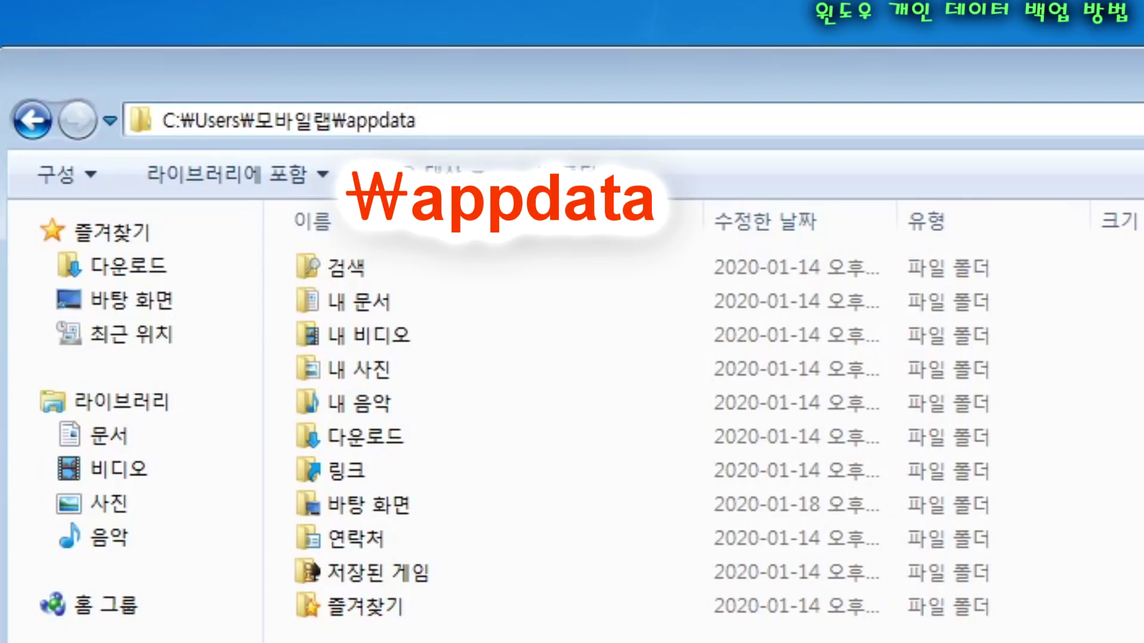
{"action": "key", "text": "Return"}
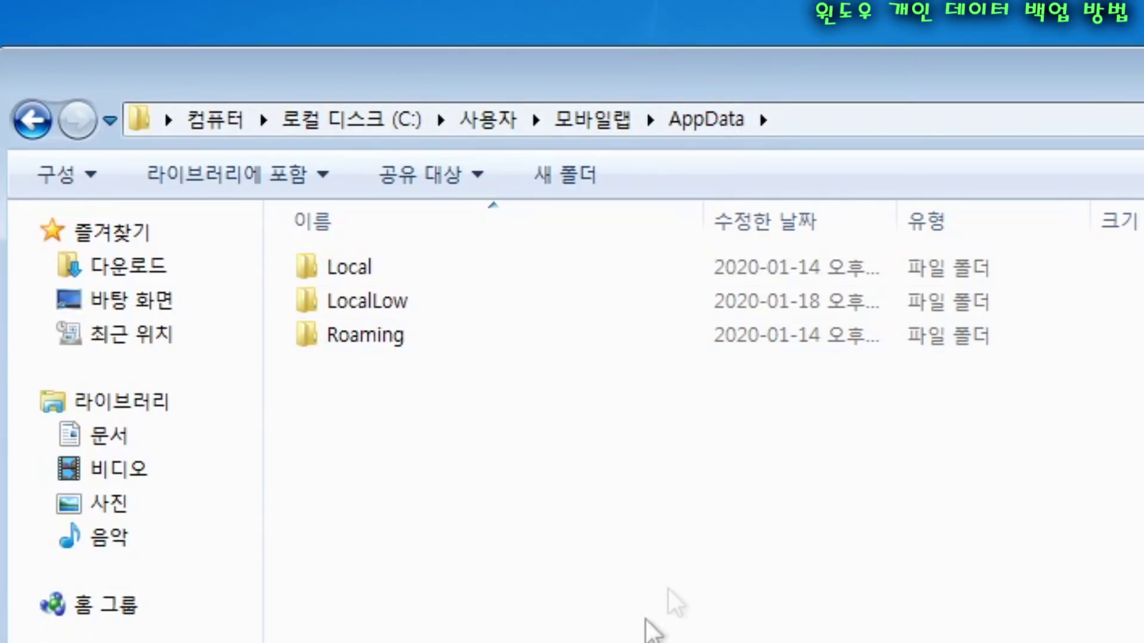
Step: Open the LocalLow folder and copy the entire NPKI folder for the backup
{"action": "double_click", "coordinate": [381, 307]}
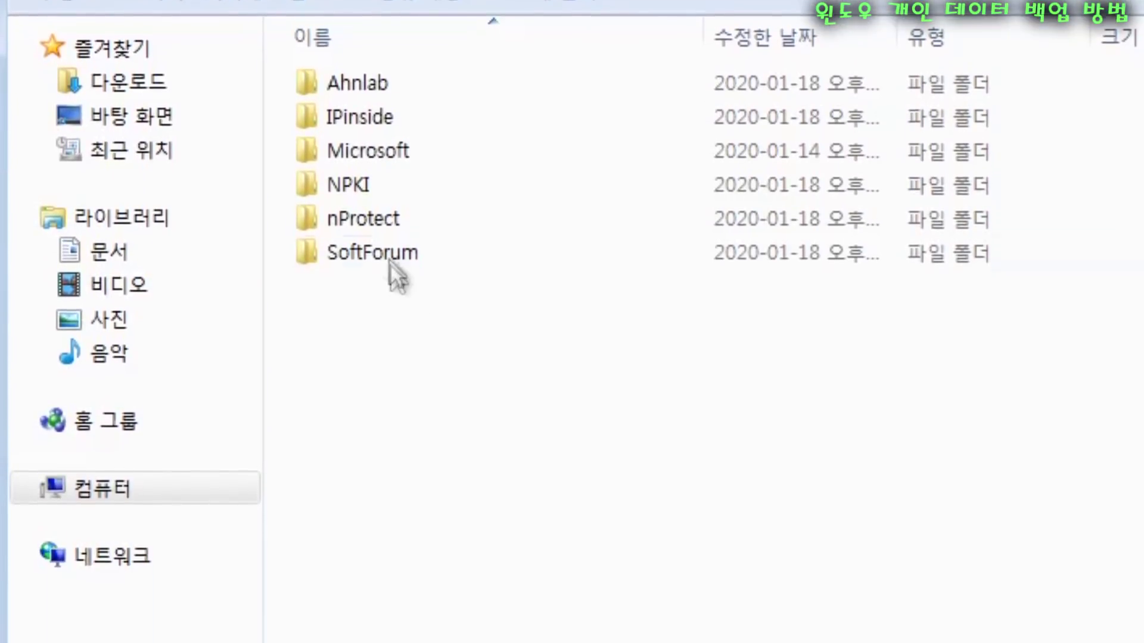
{"action": "left_click", "coordinate": [354, 187]}
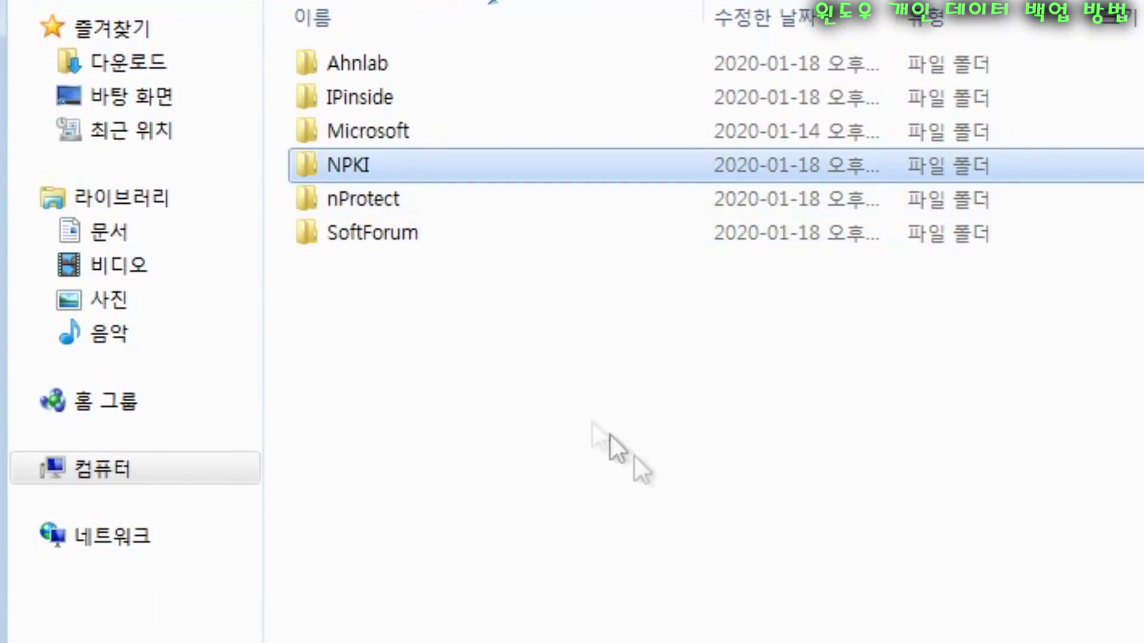
{"action": "left_click", "coordinate": [374, 232]}
{"action": "left_click", "coordinate": [349, 169]}
{"action": "right_click", "coordinate": [349, 170]}
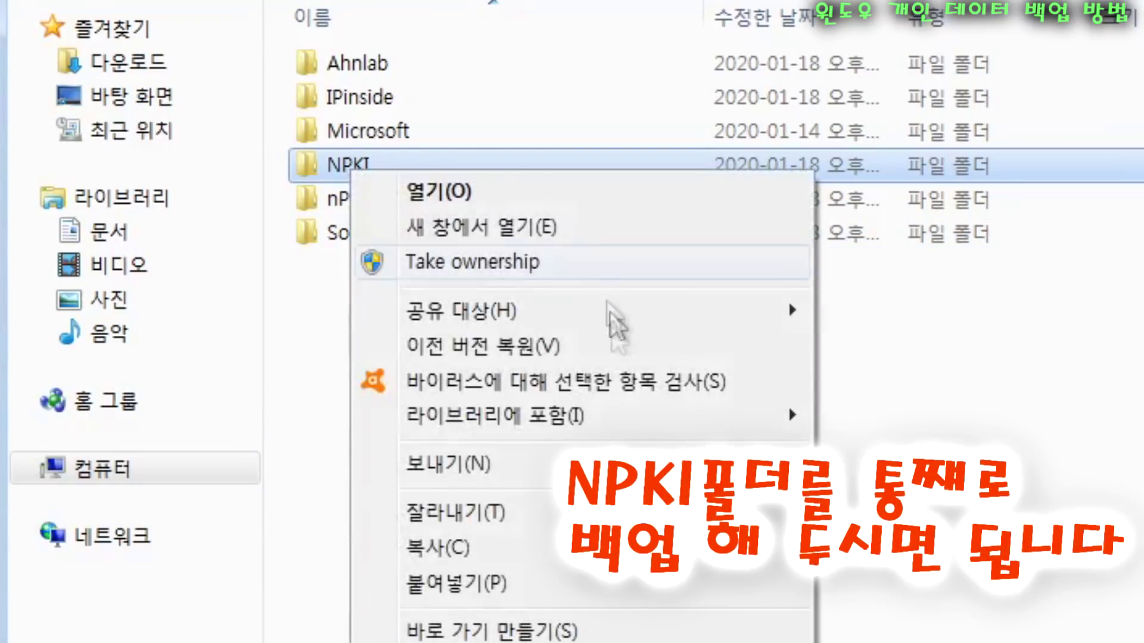
{"action": "left_click", "coordinate": [512, 548]}
{"action": "left_click", "coordinate": [620, 554]}
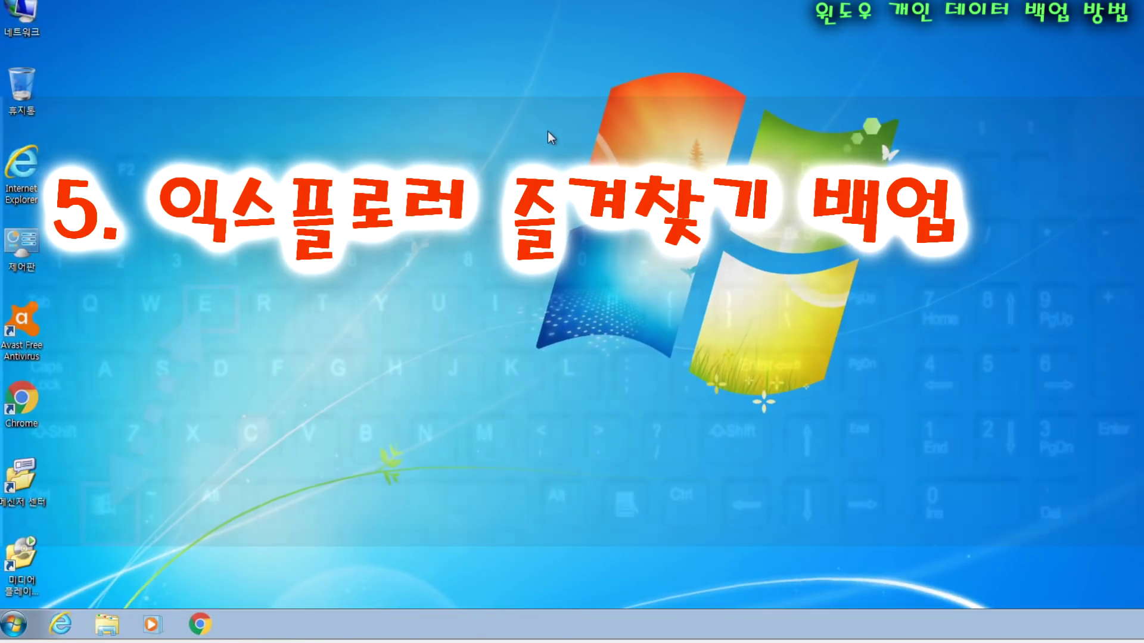
Step: Open a new explorer window and browse to the 모바일랩 account folder under 사용자 on the C: drive
{"action": "key", "text": "super+e"}
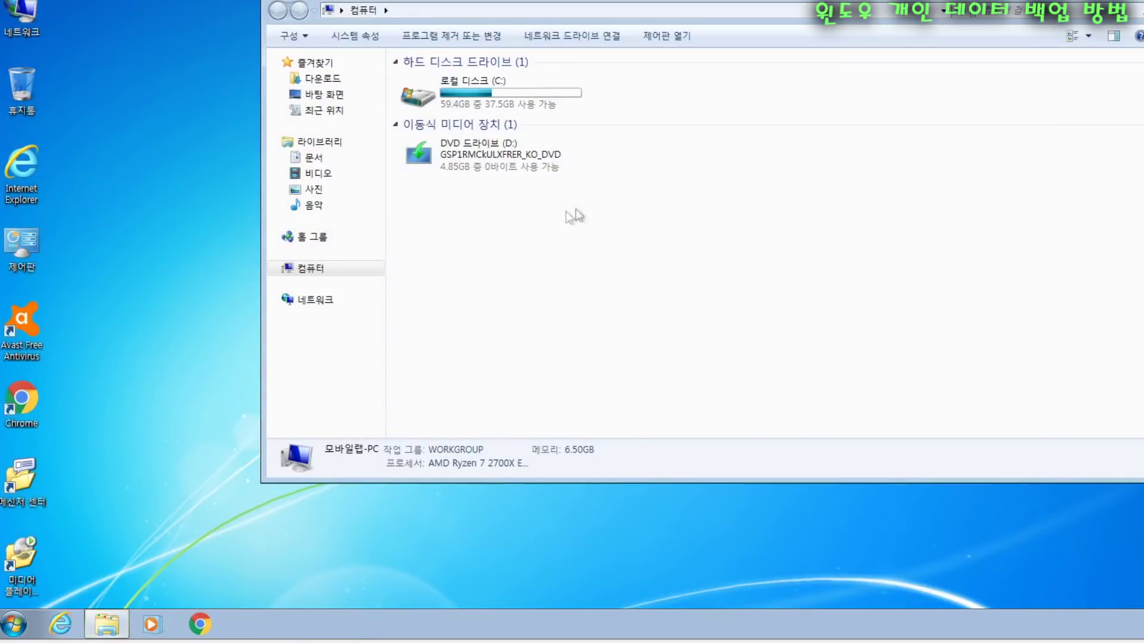
{"action": "double_click", "coordinate": [492, 91]}
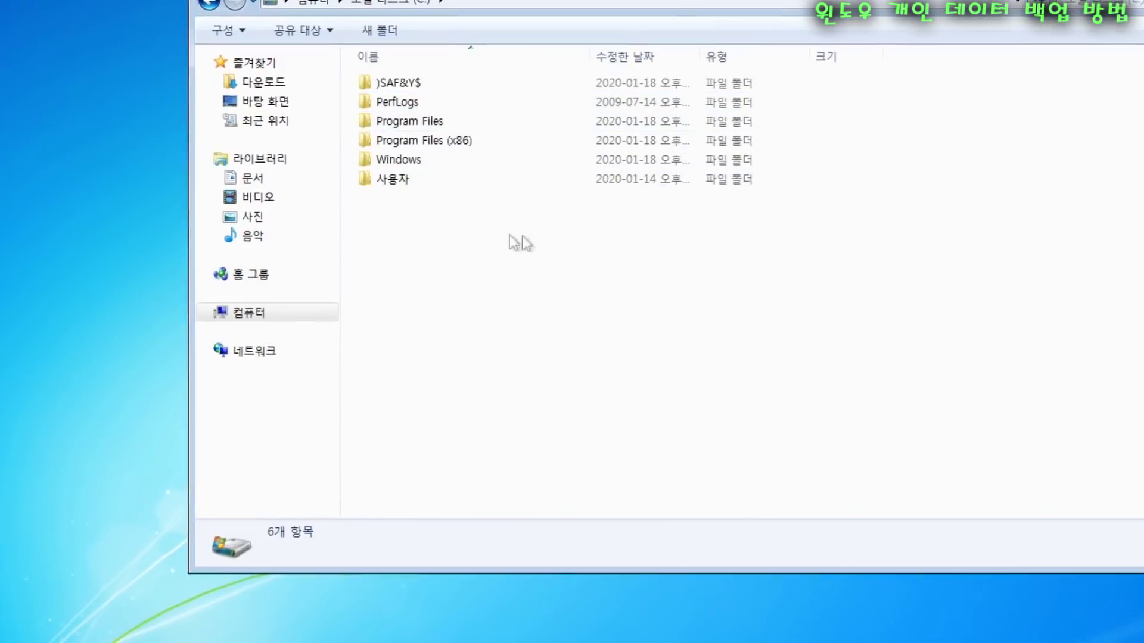
{"action": "double_click", "coordinate": [383, 212]}
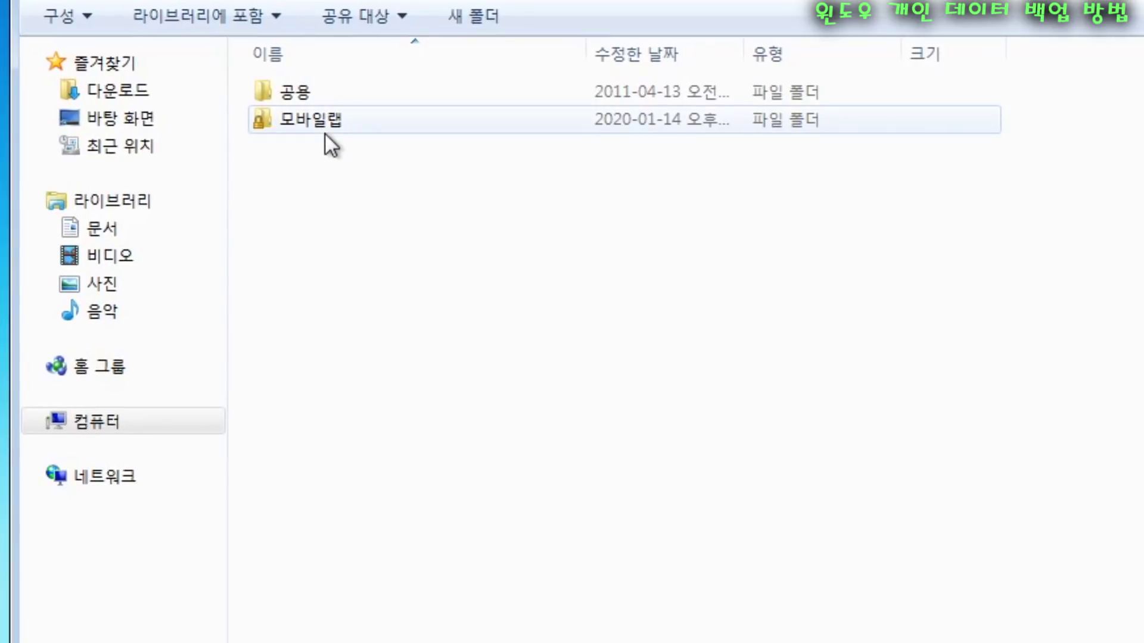
{"action": "mouse_move", "coordinate": [323, 127]}
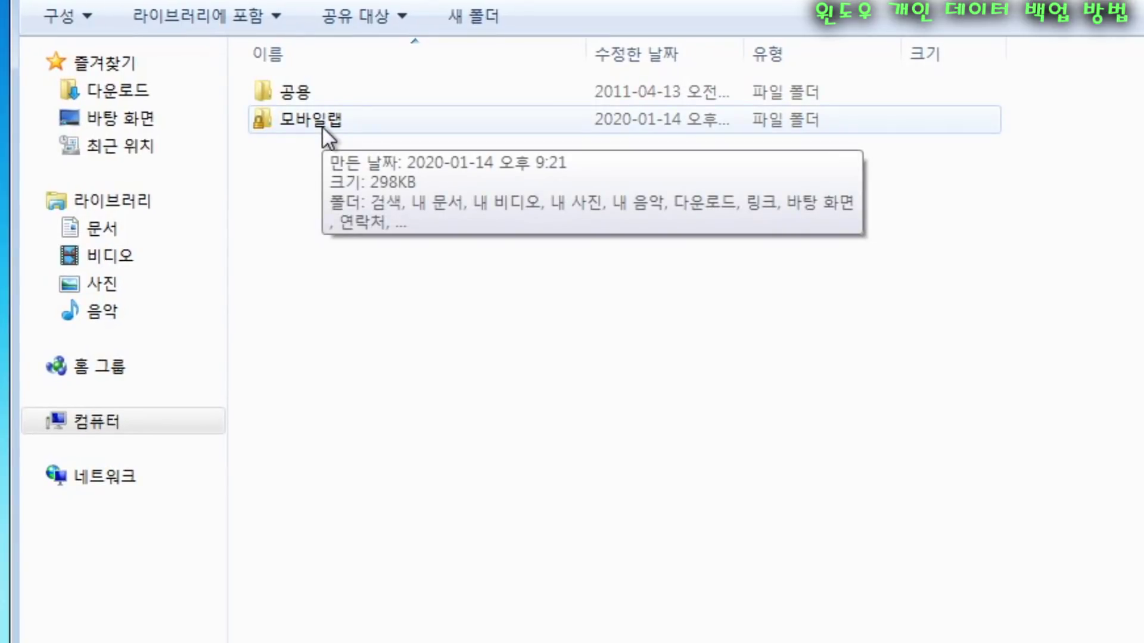
{"action": "double_click", "coordinate": [323, 127]}
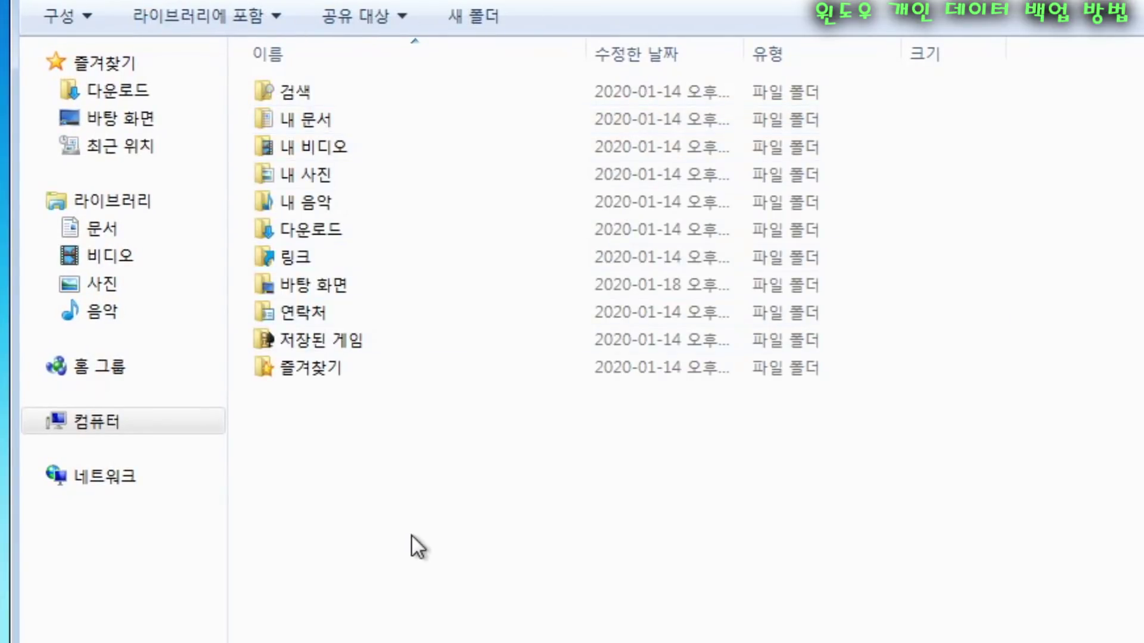
Step: Select the 즐겨찾기 folder in the account folder as the Internet Explorer favorites to back up
{"action": "left_click", "coordinate": [302, 377]}
{"action": "right_click", "coordinate": [302, 376]}
{"action": "key", "text": "Escape"}
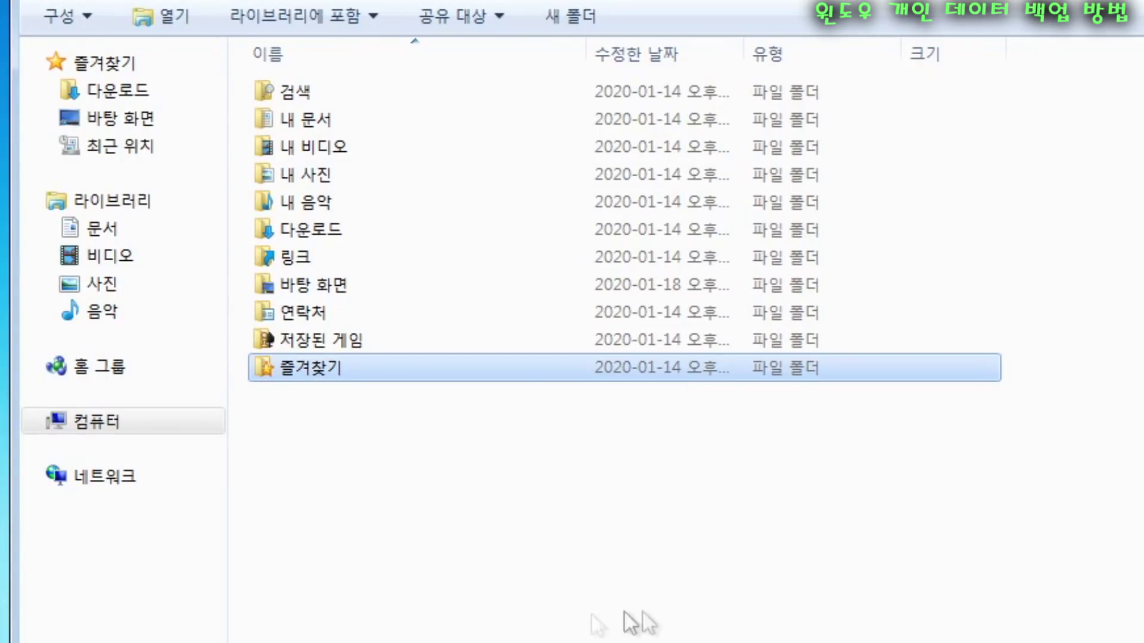
{"action": "left_click", "coordinate": [718, 599]}
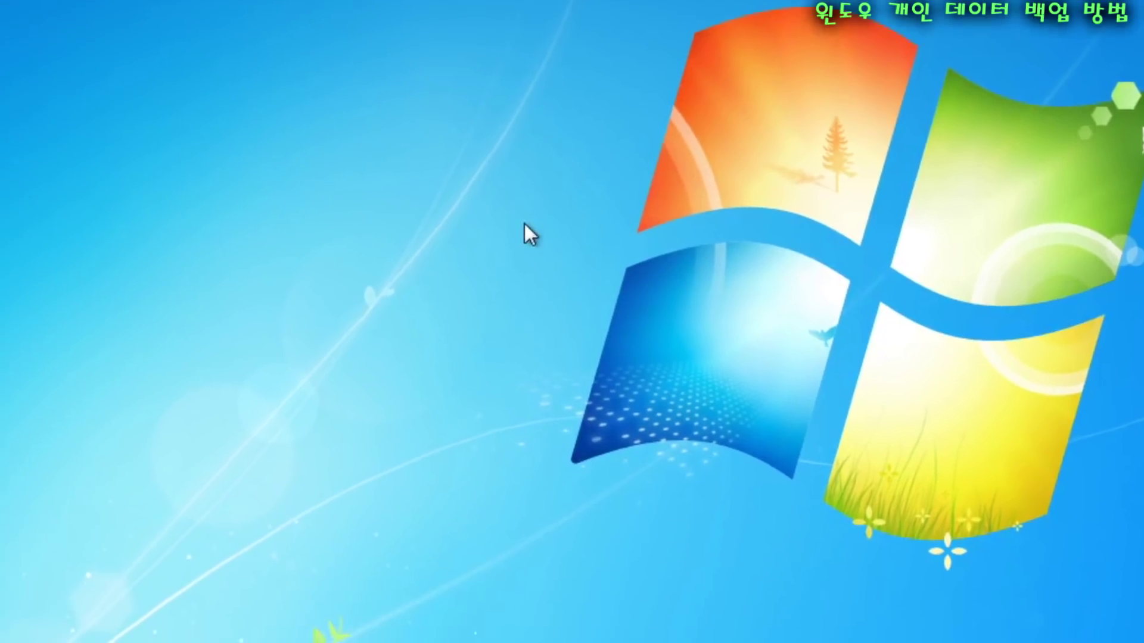
Step: Search the installed programs for 스티커 and launch 스티커 메모
{"action": "key", "text": "super"}
{"action": "type", "text": "스티커"}
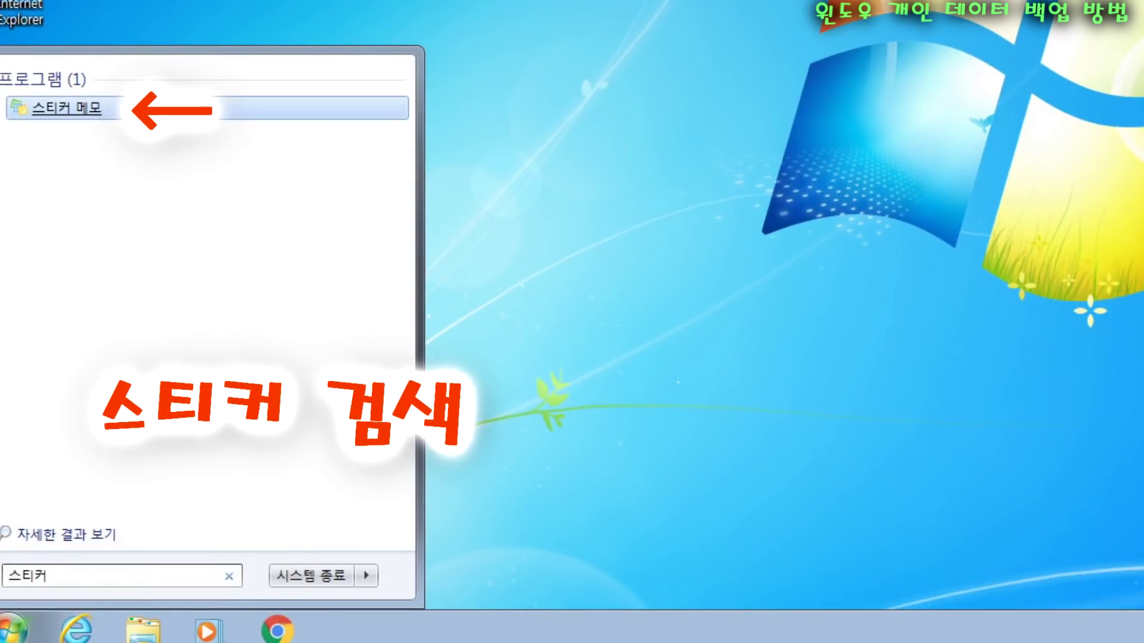
{"action": "left_click", "coordinate": [72, 113]}
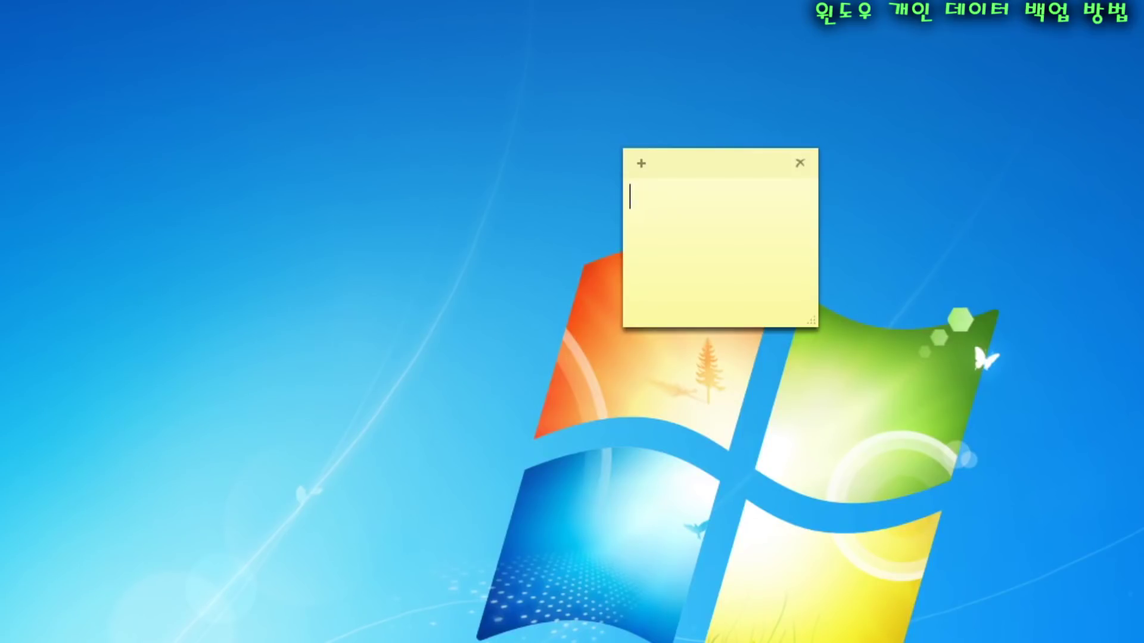
Step: Fill the sticky note with 모바일랩 repeated on twelve separate lines
{"action": "type", "text": "모바일ㄹ"}
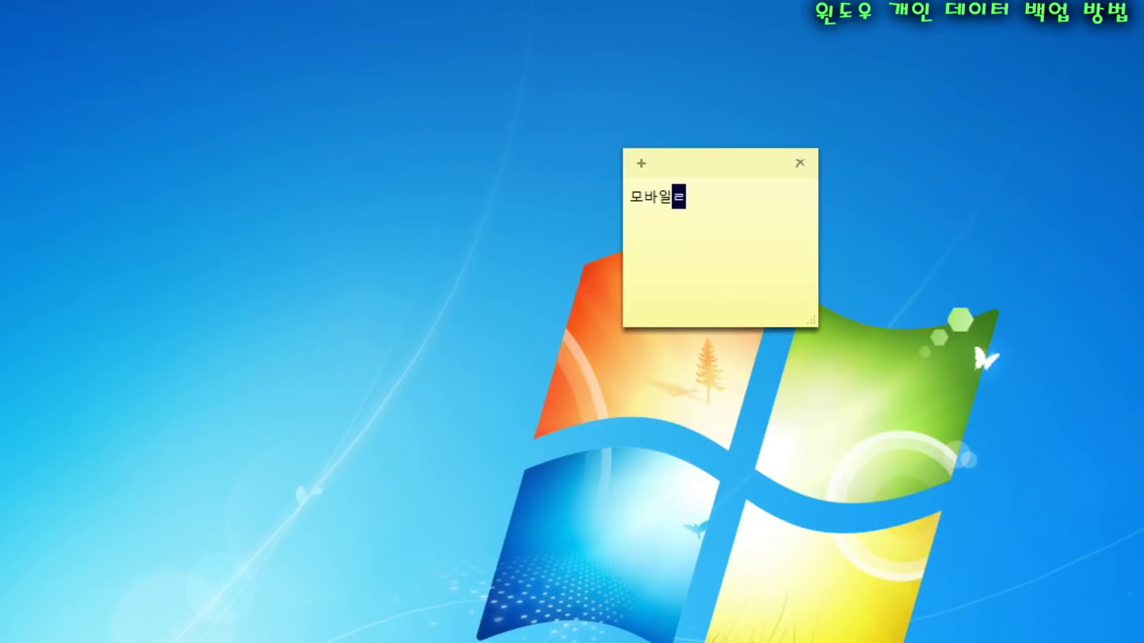
{"action": "key", "text": "ctrl+a"}
{"action": "key", "text": "ctrl+c"}
{"action": "key", "text": "End"}
{"action": "key", "text": "Return"}
{"action": "key", "text": "ctrl+v"}
{"action": "key", "text": "Return"}
{"action": "key", "text": "ctrl+v"}
{"action": "key", "text": "Return"}
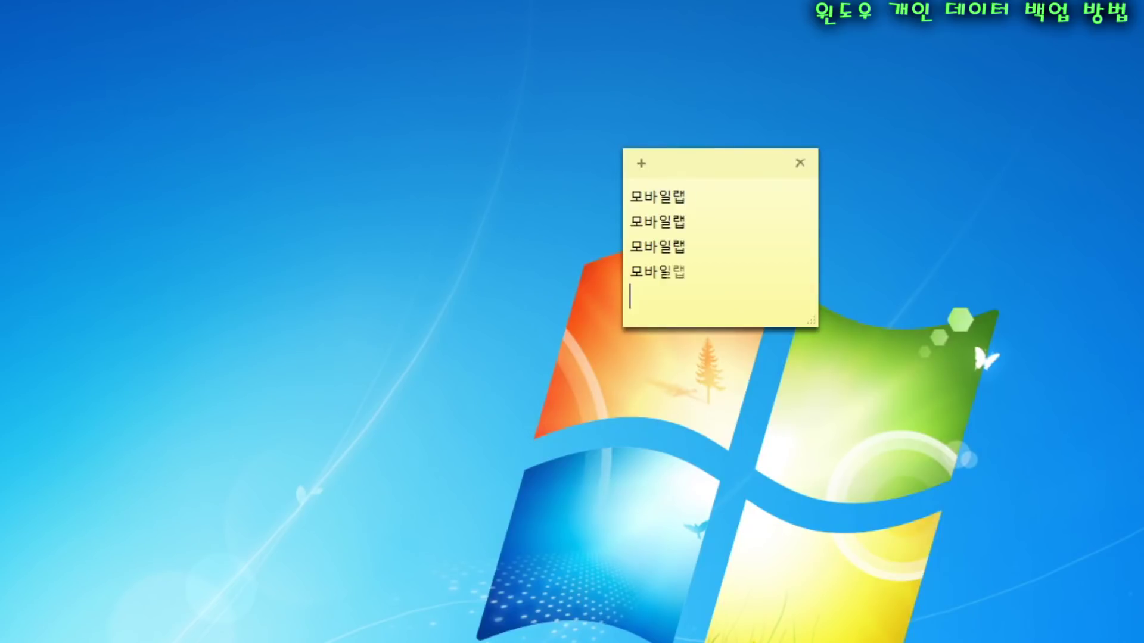
{"action": "key", "text": "ctrl+v"}
{"action": "key", "text": "Return"}
{"action": "key", "text": "ctrl+v"}
{"action": "key", "text": "Return"}
{"action": "key", "text": "ctrl+v"}
{"action": "key", "text": "Return"}
{"action": "key", "text": "ctrl+v"}
{"action": "key", "text": "Return"}
{"action": "key", "text": "ctrl+v"}
{"action": "key", "text": "Return"}
{"action": "key", "text": "ctrl+v"}
{"action": "key", "text": "Return"}
{"action": "key", "text": "ctrl+v"}
{"action": "key", "text": "Return"}
{"action": "key", "text": "ctrl+v"}
{"action": "key", "text": "Return"}
{"action": "key", "text": "ctrl+v"}
{"action": "key", "text": "Return"}
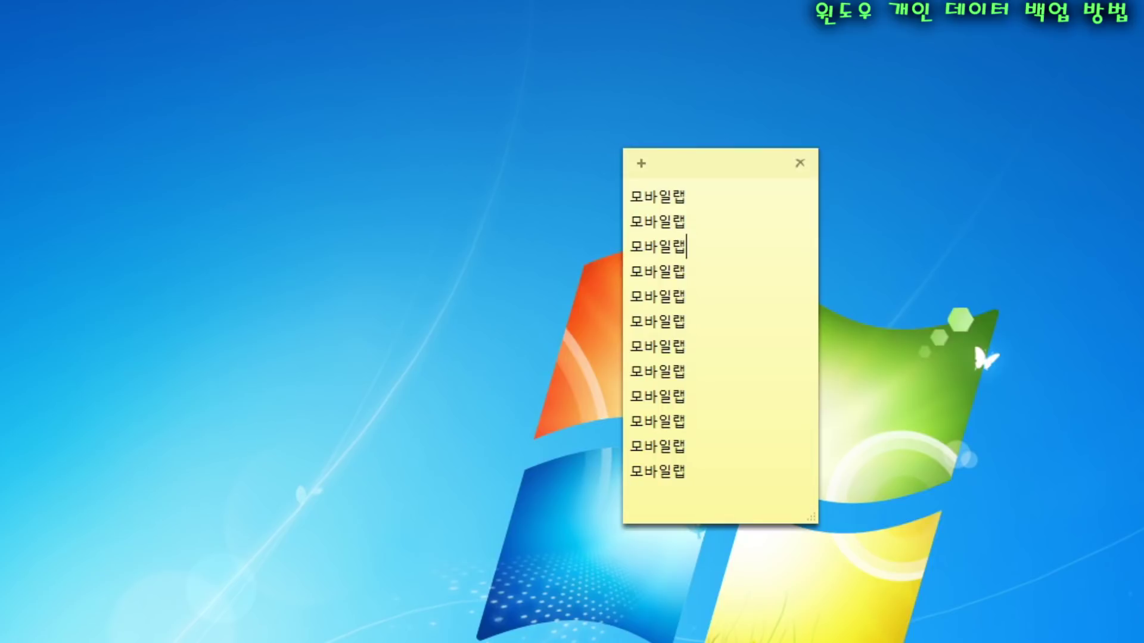
{"action": "key", "text": "Down"}
{"action": "key", "text": "Down"}
{"action": "key", "text": "Down"}
{"action": "key", "text": "Down"}
{"action": "key", "text": "shift+Up"}
{"action": "key", "text": "shift+Up"}
{"action": "key", "text": "shift+Up"}
{"action": "key", "text": "shift+Up"}
{"action": "key", "text": "shift+Up"}
{"action": "key", "text": "shift+Up"}
{"action": "key", "text": "shift+Home"}
{"action": "left_click", "coordinate": [686, 246]}
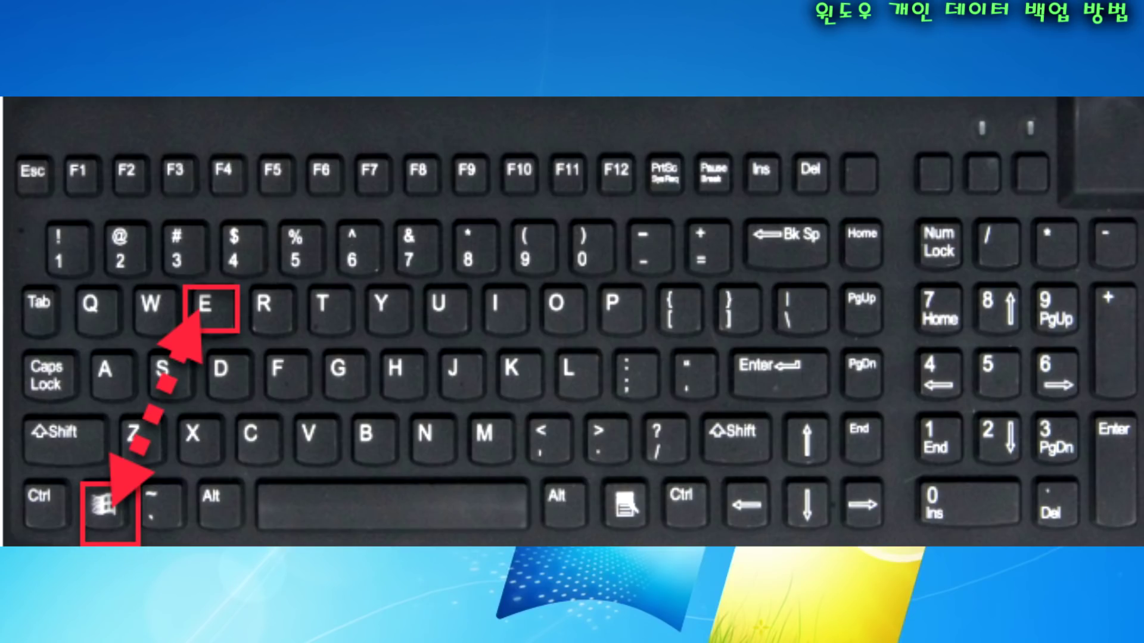
Step: Open the 모바일랩 account folder under 사용자 on the C: drive in a new explorer window for the sticky note backup
{"action": "key", "text": "super+e"}
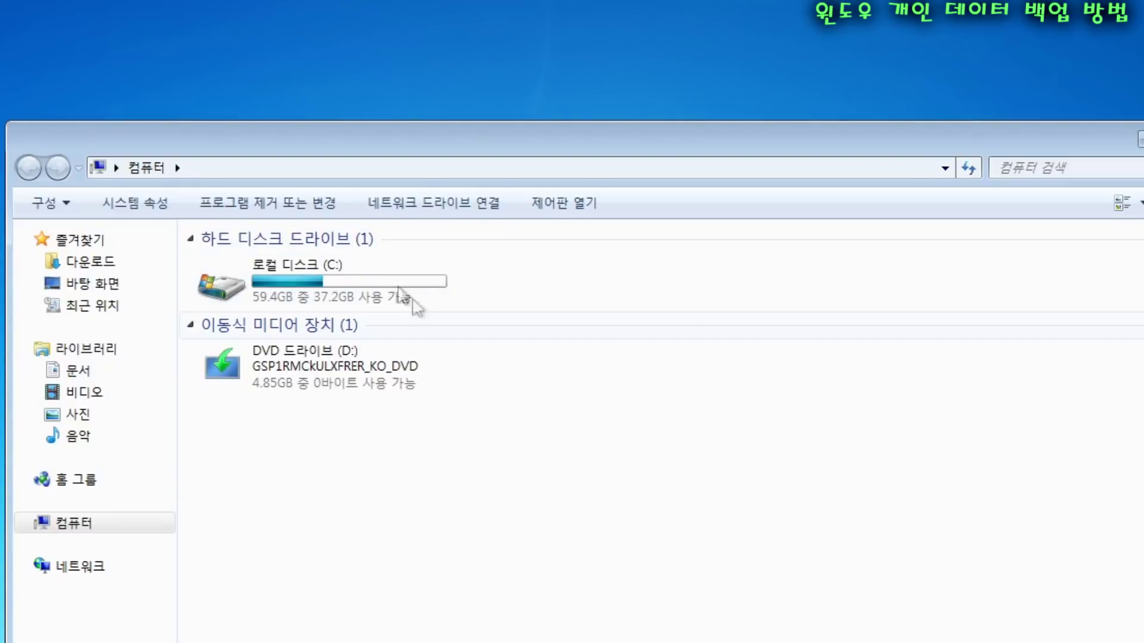
{"action": "double_click", "coordinate": [340, 275]}
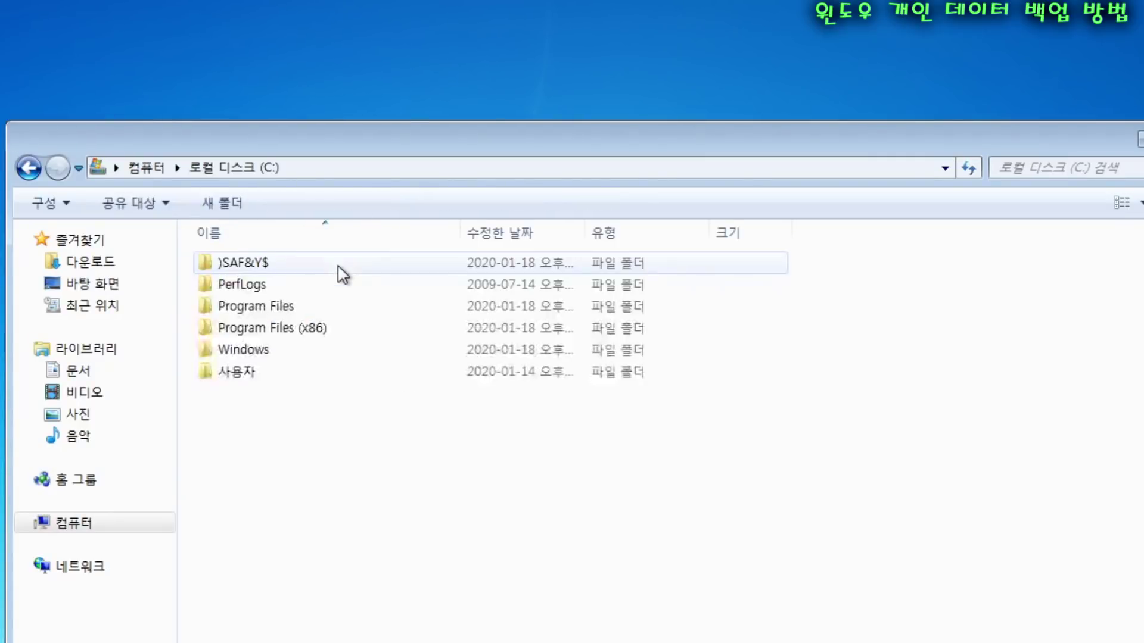
{"action": "double_click", "coordinate": [241, 380]}
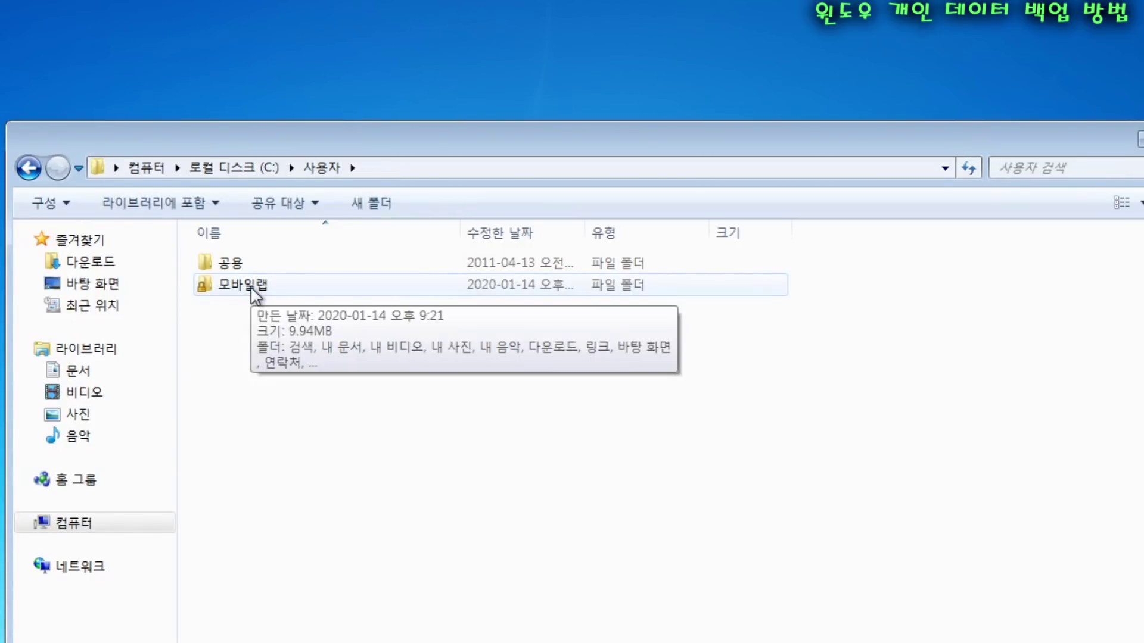
{"action": "double_click", "coordinate": [255, 292]}
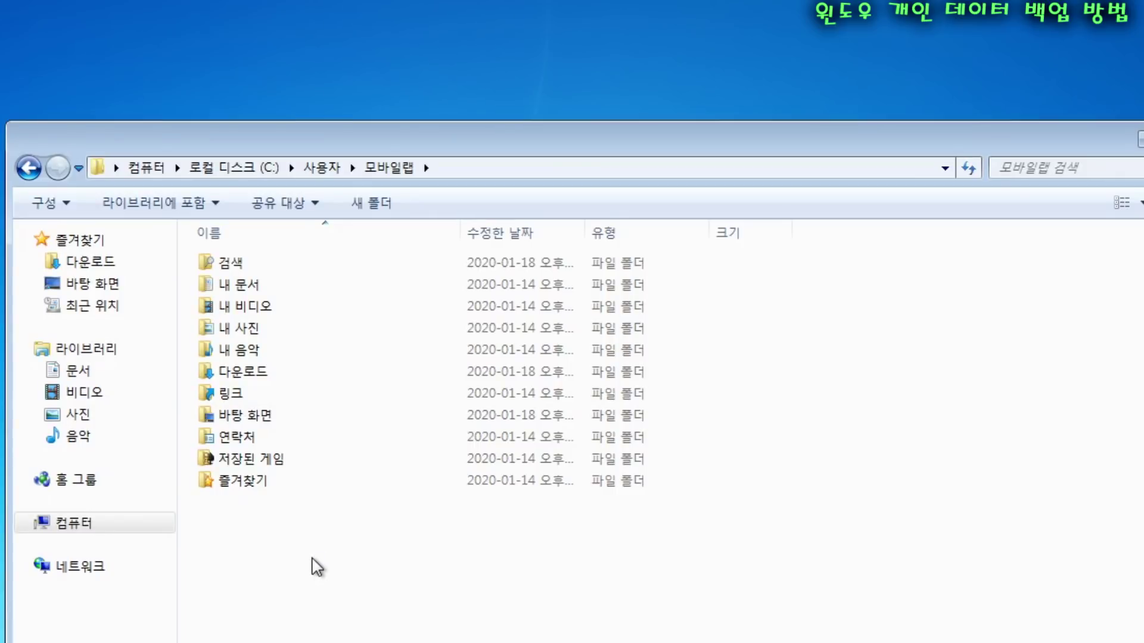
Step: Append \appdata to the account folder's path and go to C:\Users\모바일랩\appdata
{"action": "left_click", "coordinate": [480, 169]}
{"action": "left_click", "coordinate": [222, 168]}
{"action": "type", "text": "\\"}
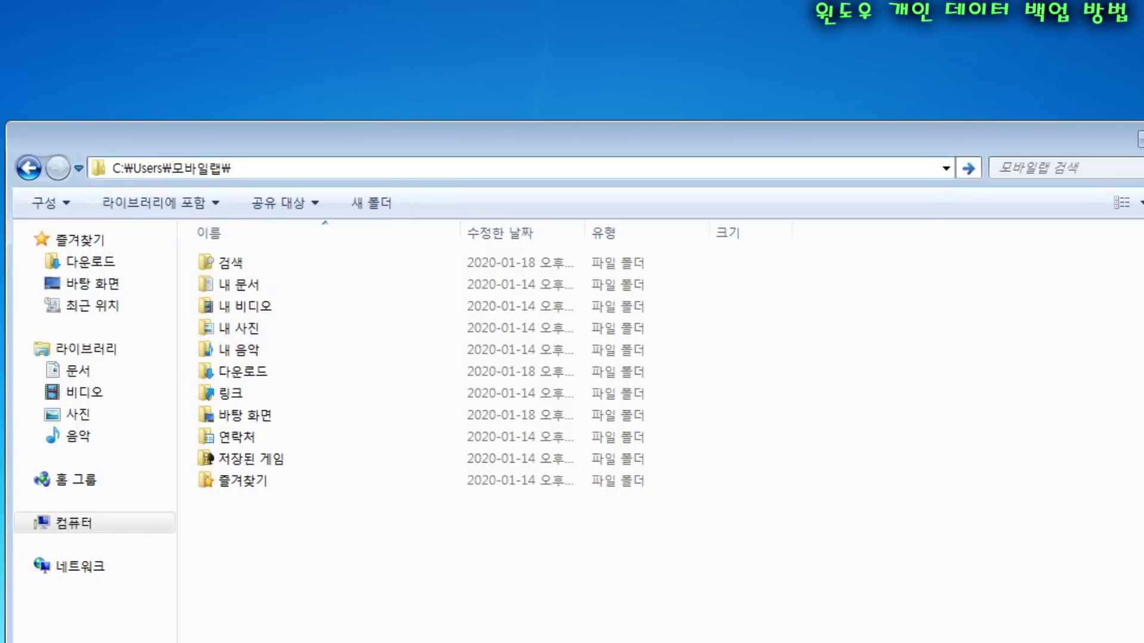
{"action": "type", "text": "appdata"}
{"action": "key", "text": "Return"}
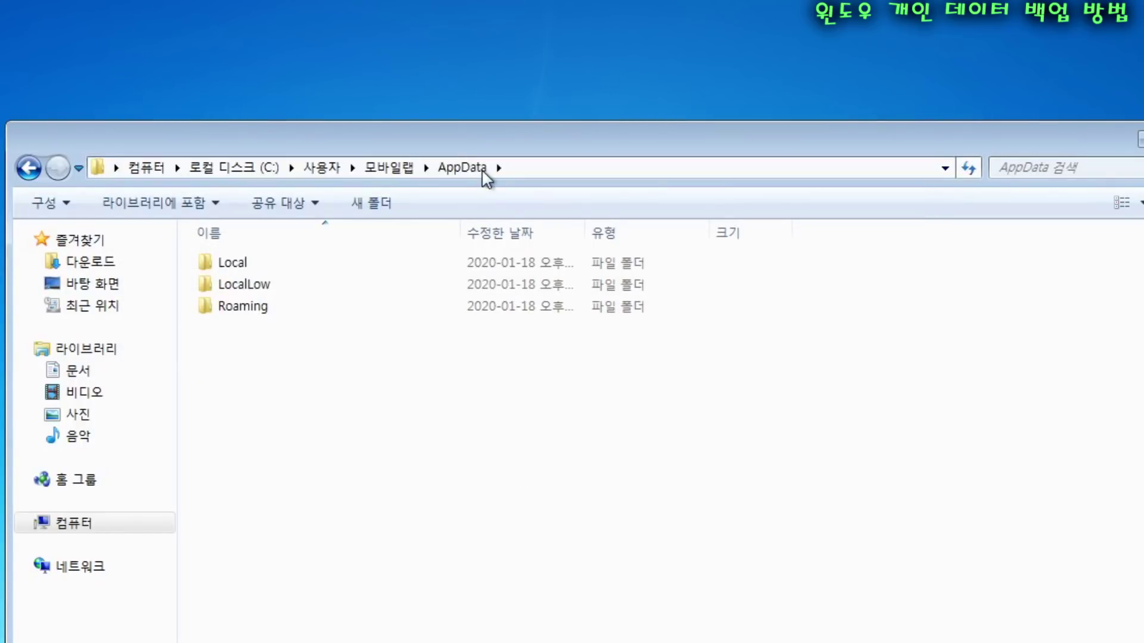
Step: Go through Roaming and Microsoft to the Sticky Notes folder and select StickyNotes.snt as the file to back up
{"action": "double_click", "coordinate": [246, 309]}
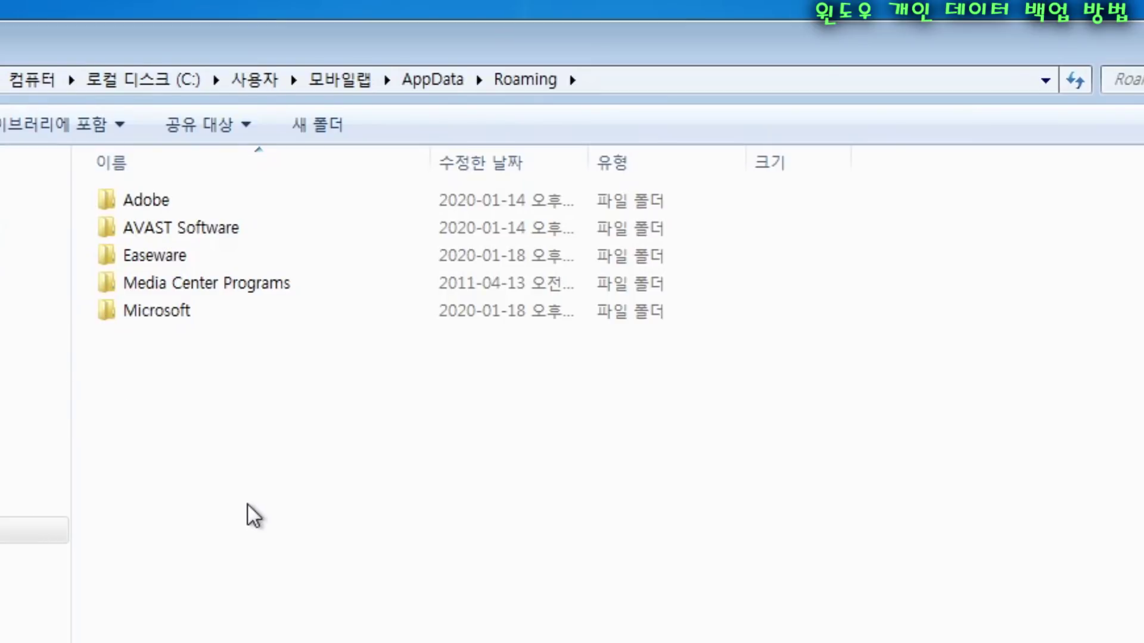
{"action": "double_click", "coordinate": [151, 316]}
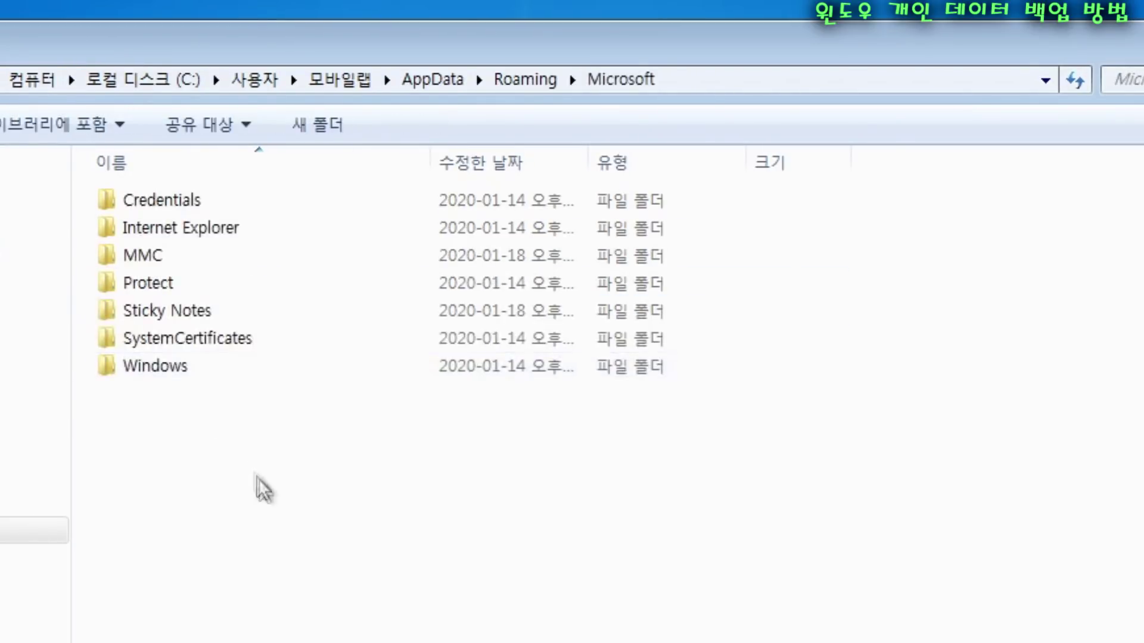
{"action": "mouse_move", "coordinate": [185, 322]}
{"action": "double_click", "coordinate": [180, 312]}
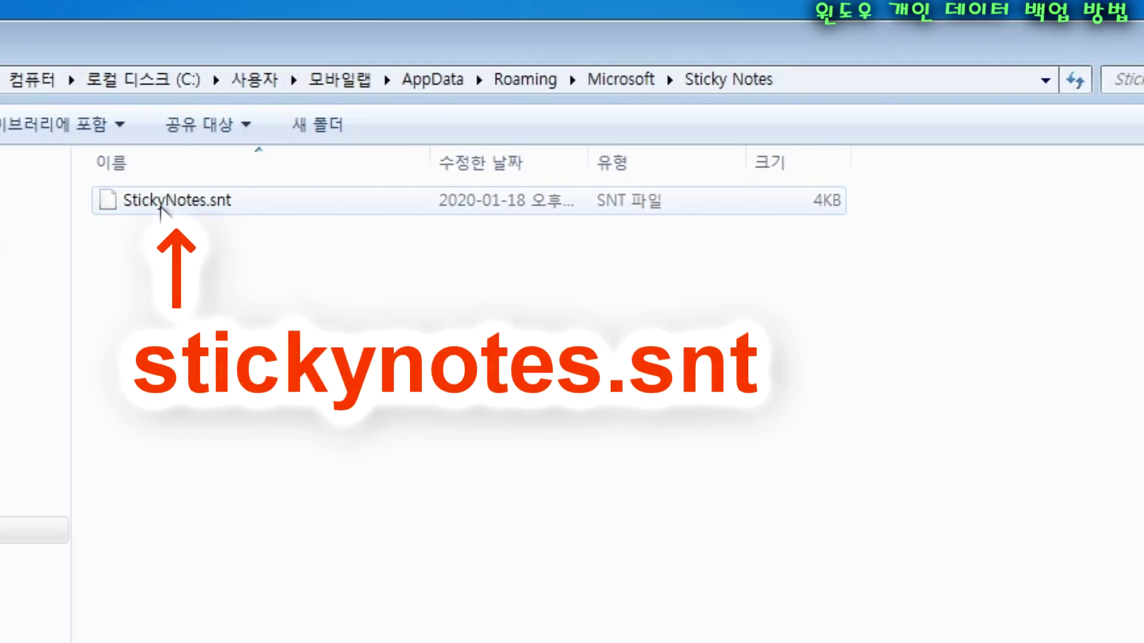
{"action": "left_click", "coordinate": [164, 203]}
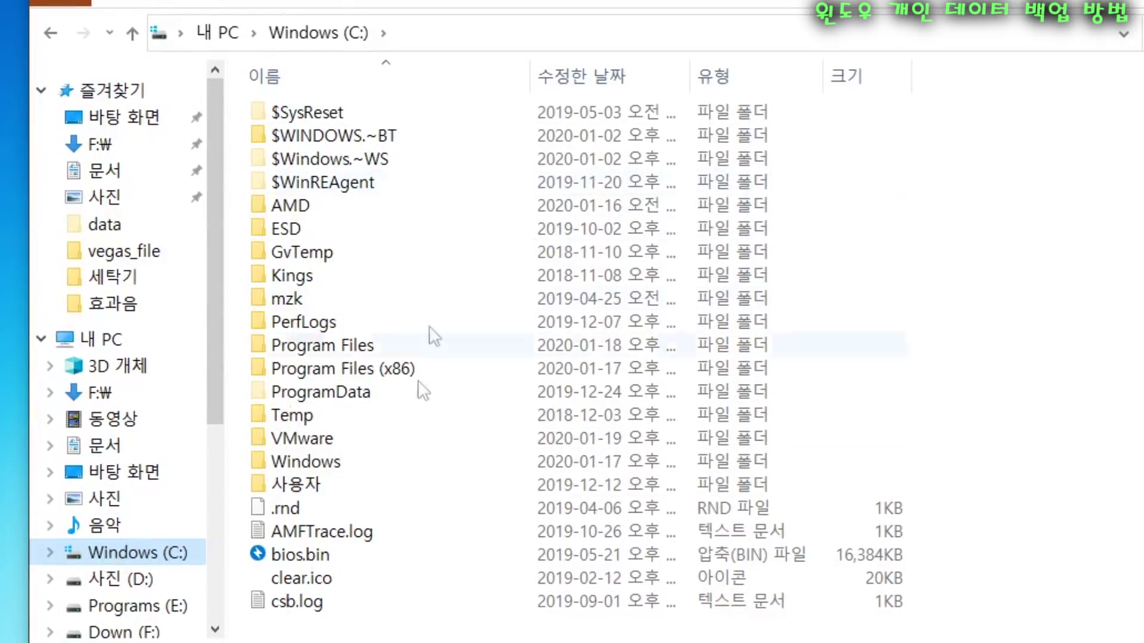
Step: On the Windows 10 PC, open the personal account folder under 사용자 on the C: drive and select its AppData folder
{"action": "double_click", "coordinate": [291, 486]}
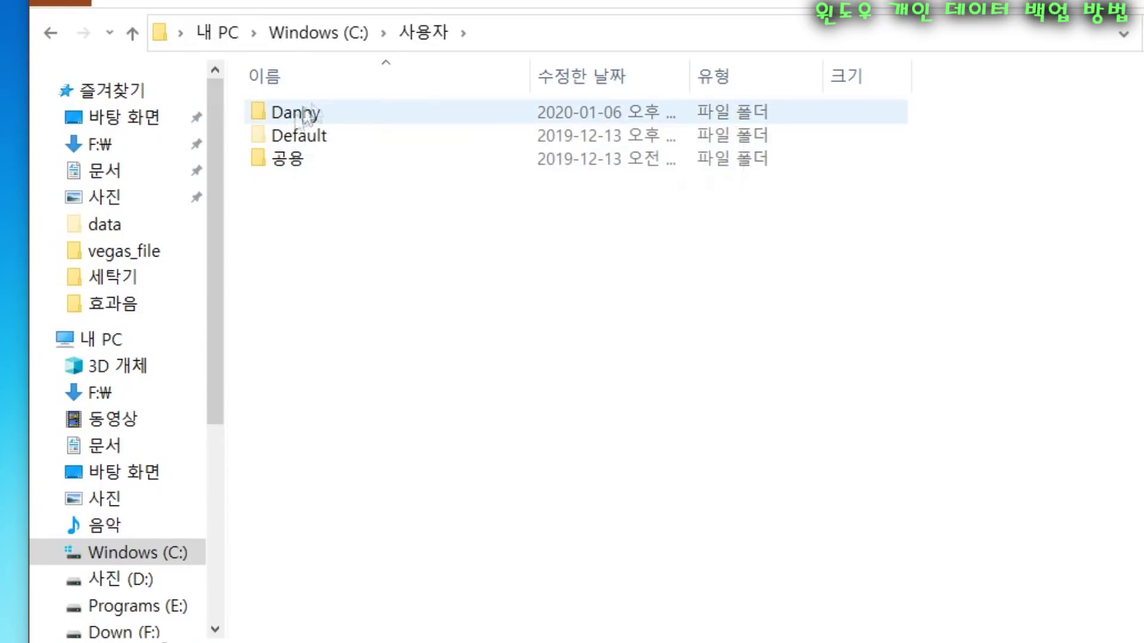
{"action": "double_click", "coordinate": [285, 116]}
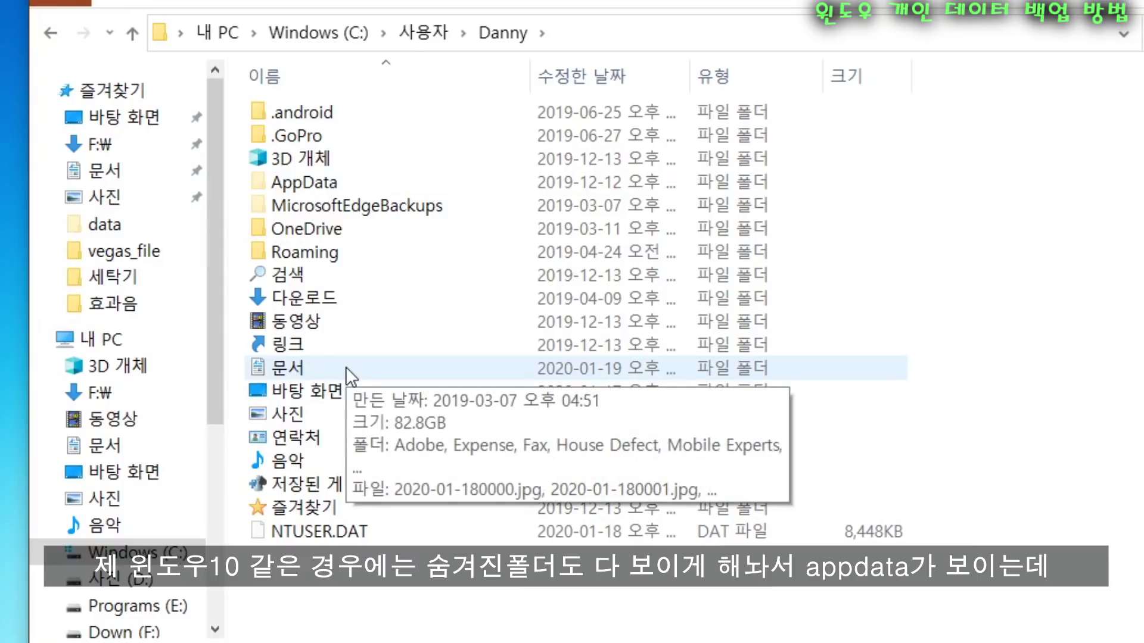
{"action": "left_click", "coordinate": [307, 184]}
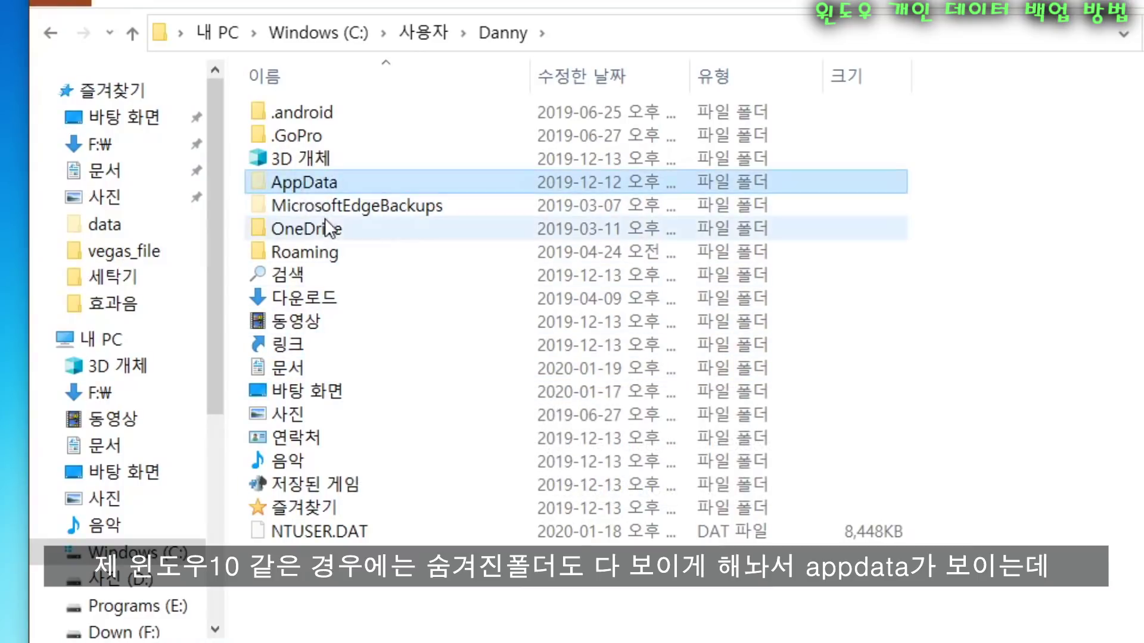
{"action": "key", "text": "Down"}
{"action": "key", "text": "Up"}
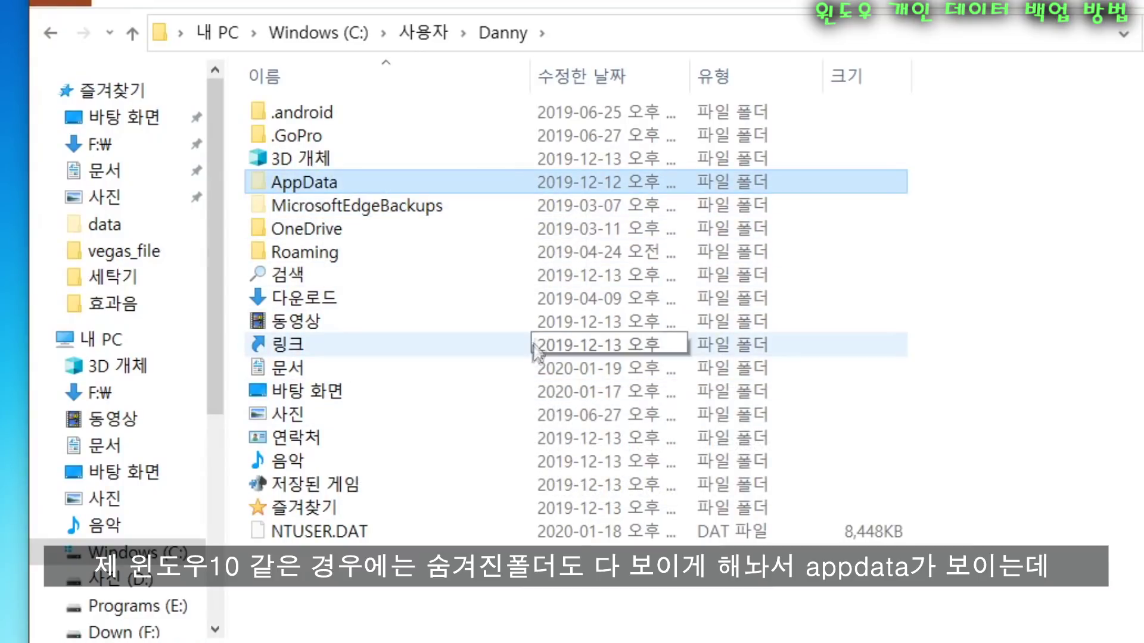
Step: Extend the Windows 10 account folder's path with \appdata and go to that folder
{"action": "left_click", "coordinate": [633, 27]}
{"action": "left_click", "coordinate": [527, 40]}
{"action": "type", "text": "\\app"}
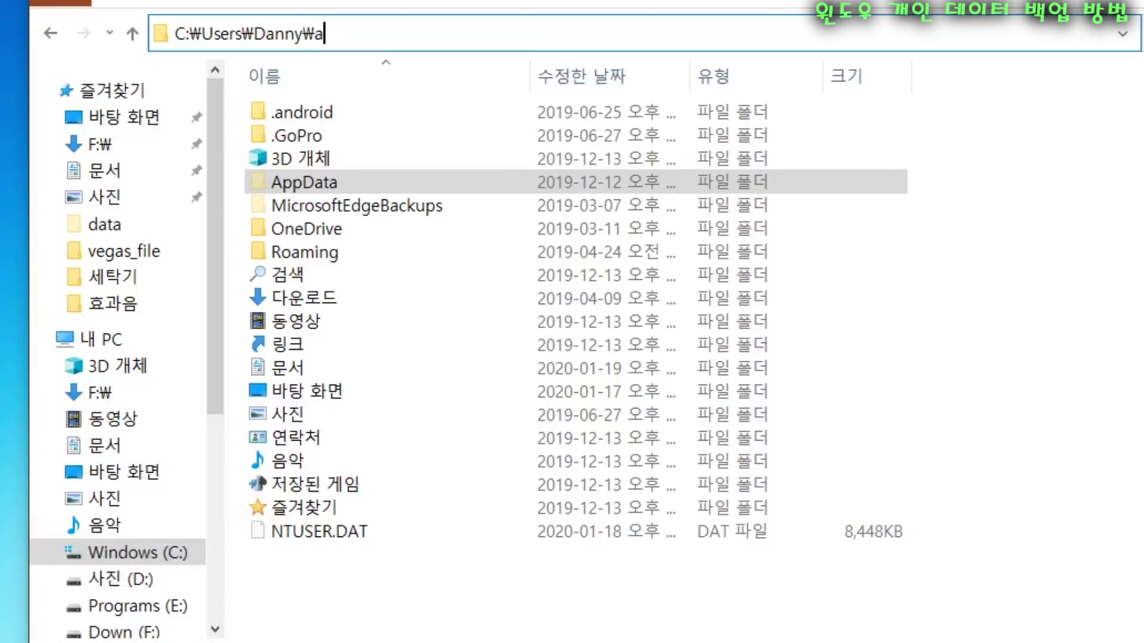
{"action": "type", "text": "data"}
{"action": "key", "text": "Return"}
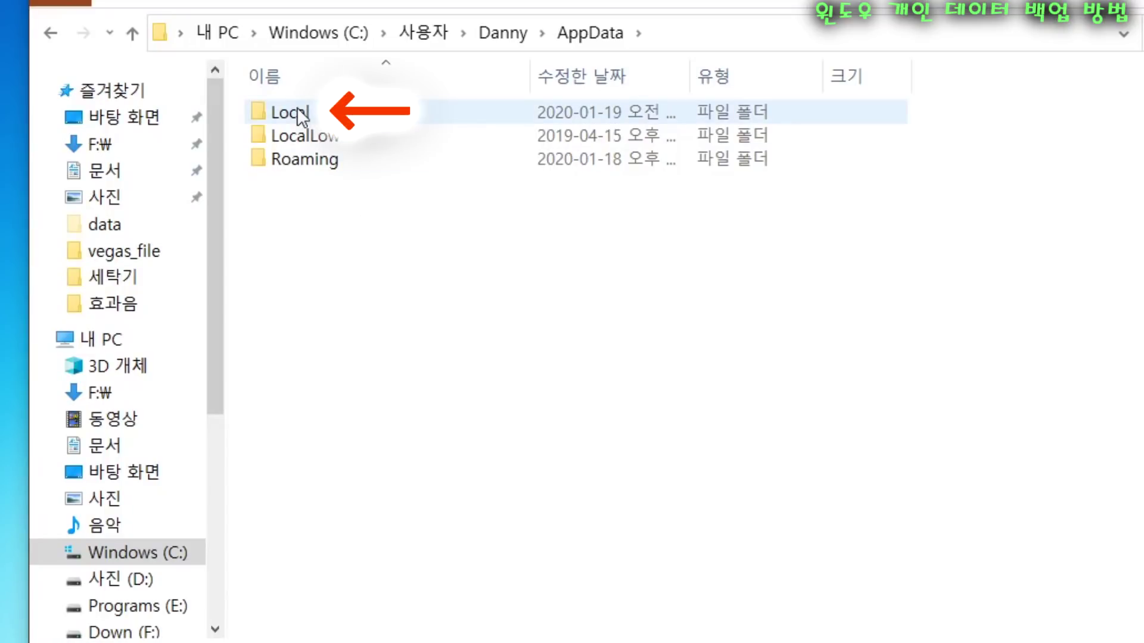
Step: Open the Local folder inside AppData and go into its Packages folder
{"action": "mouse_move", "coordinate": [282, 164]}
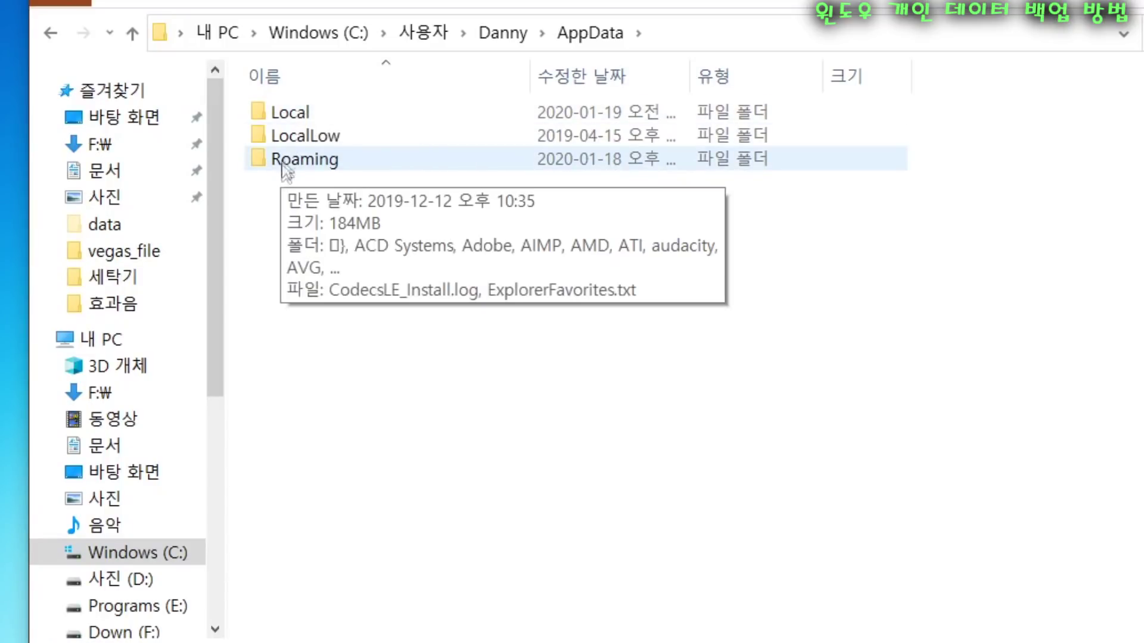
{"action": "double_click", "coordinate": [292, 112]}
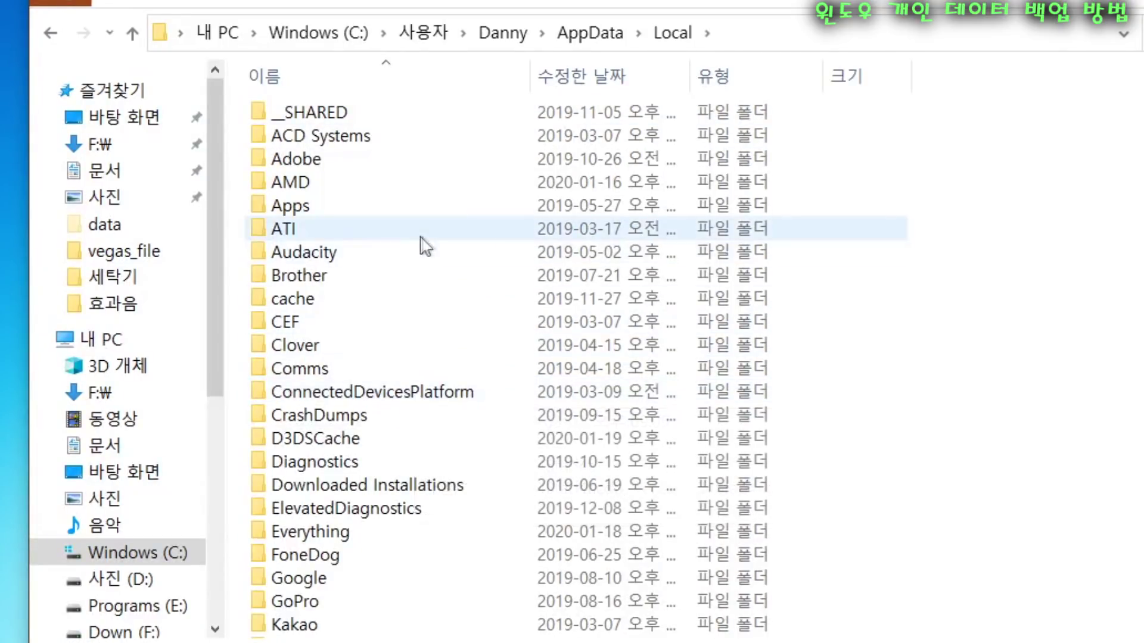
{"action": "scroll", "coordinate": [400, 303], "scroll_direction": "down", "scroll_amount": 2}
{"action": "scroll", "coordinate": [400, 303], "scroll_direction": "down", "scroll_amount": 5}
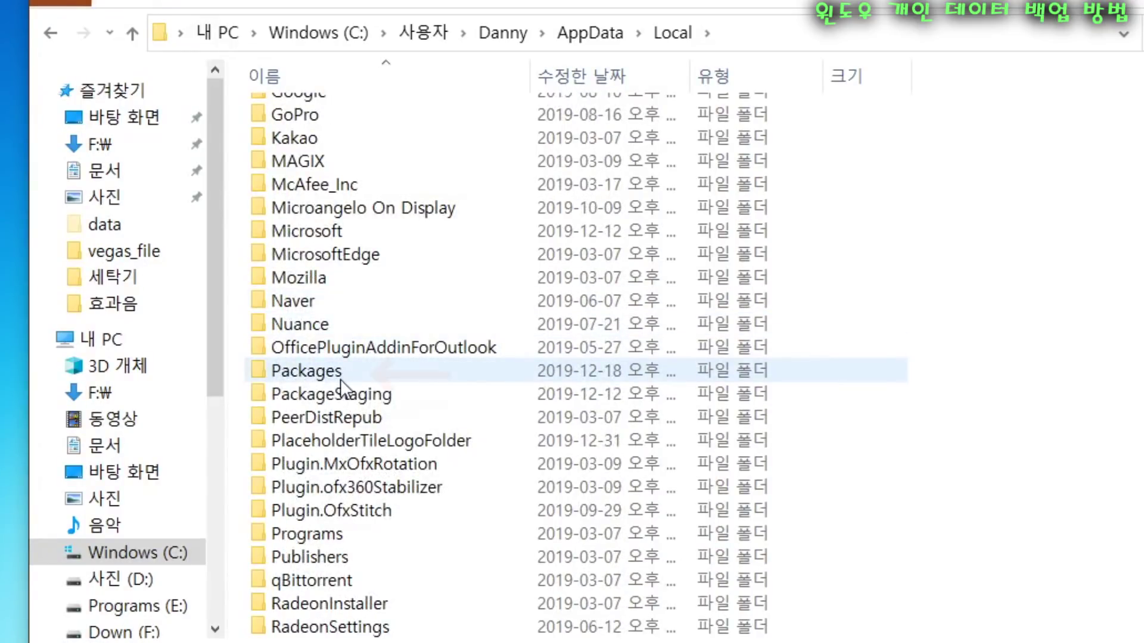
{"action": "double_click", "coordinate": [338, 373]}
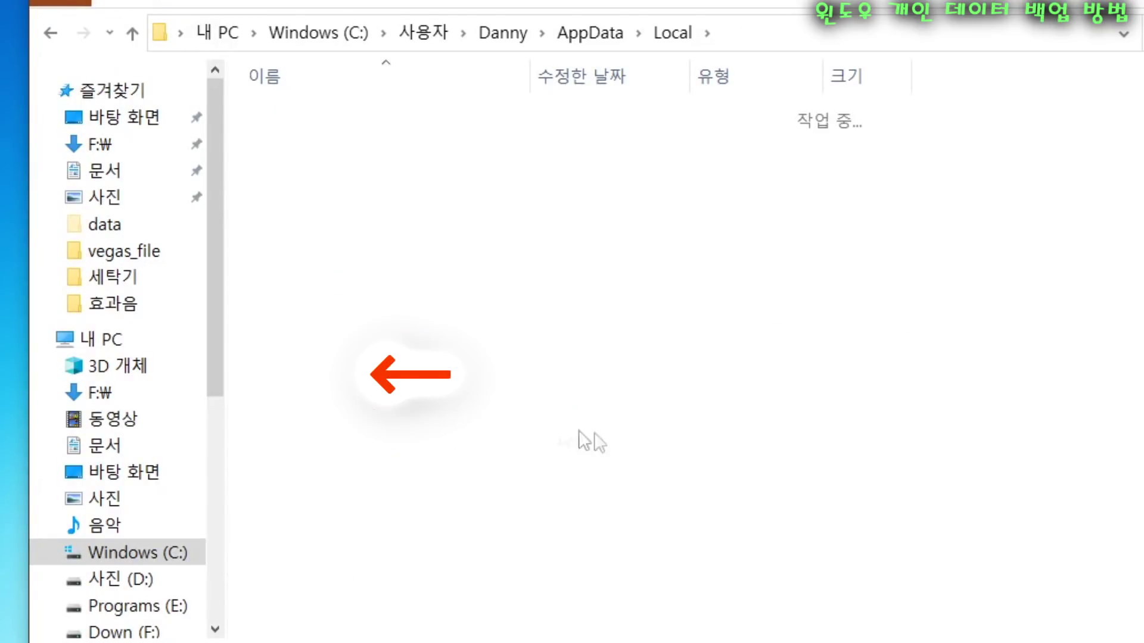
Step: Find and select the Microsoft.MicrosoftStickyNotes folder in Packages, and widen the name column to show full folder names
{"action": "mouse_move", "coordinate": [405, 249]}
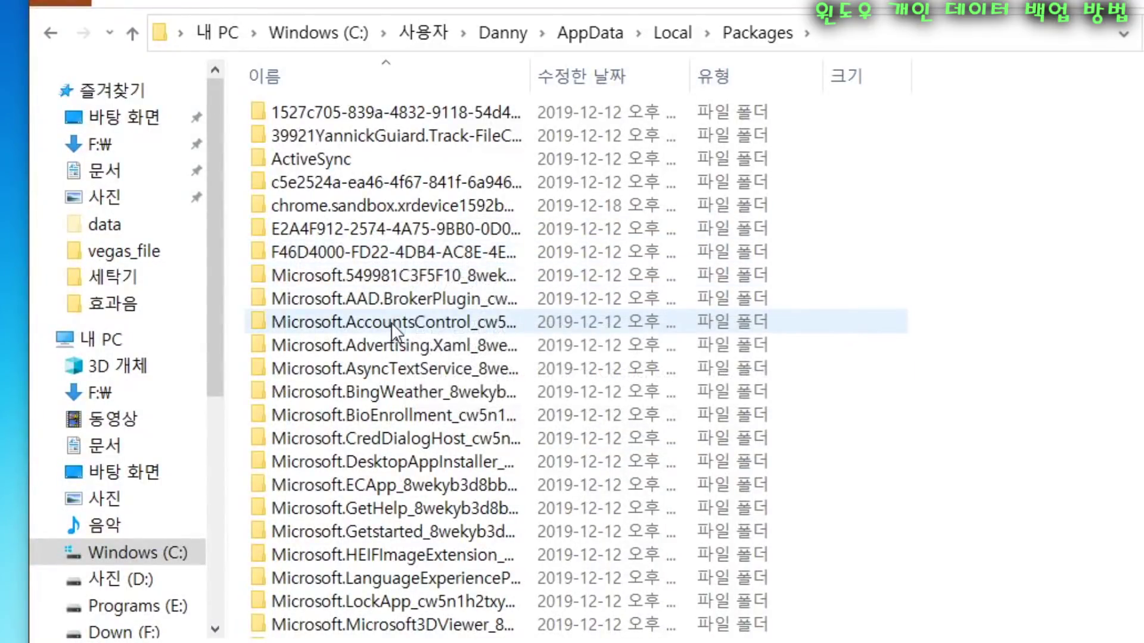
{"action": "scroll", "coordinate": [417, 333], "scroll_direction": "down", "scroll_amount": 2}
{"action": "scroll", "coordinate": [426, 342], "scroll_direction": "up", "scroll_amount": 2}
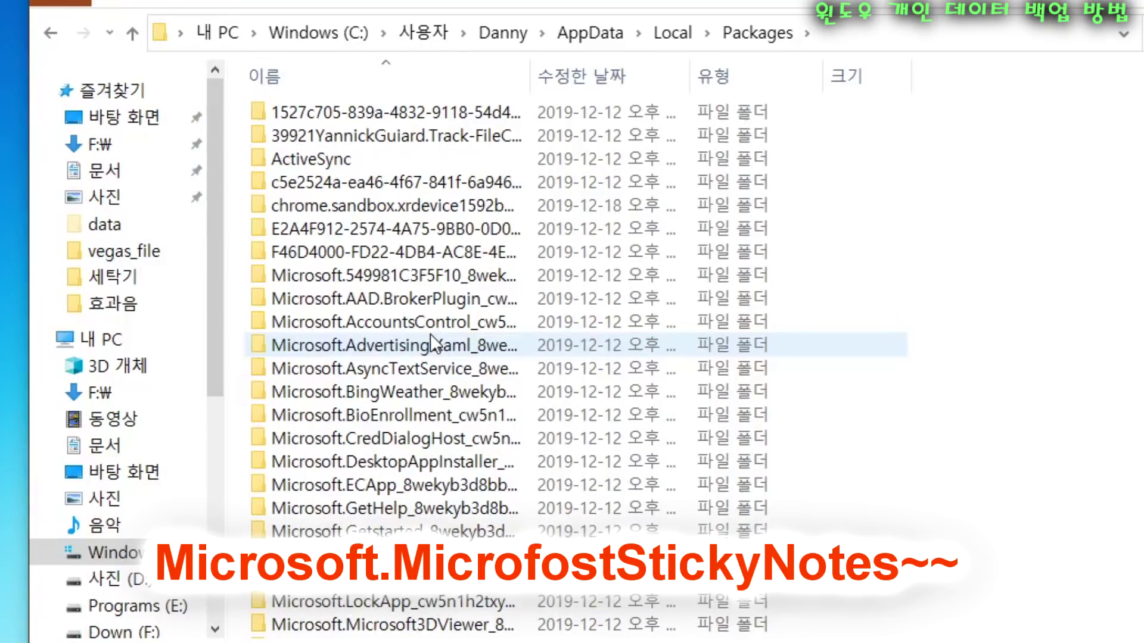
{"action": "scroll", "coordinate": [435, 322], "scroll_direction": "down", "scroll_amount": 5}
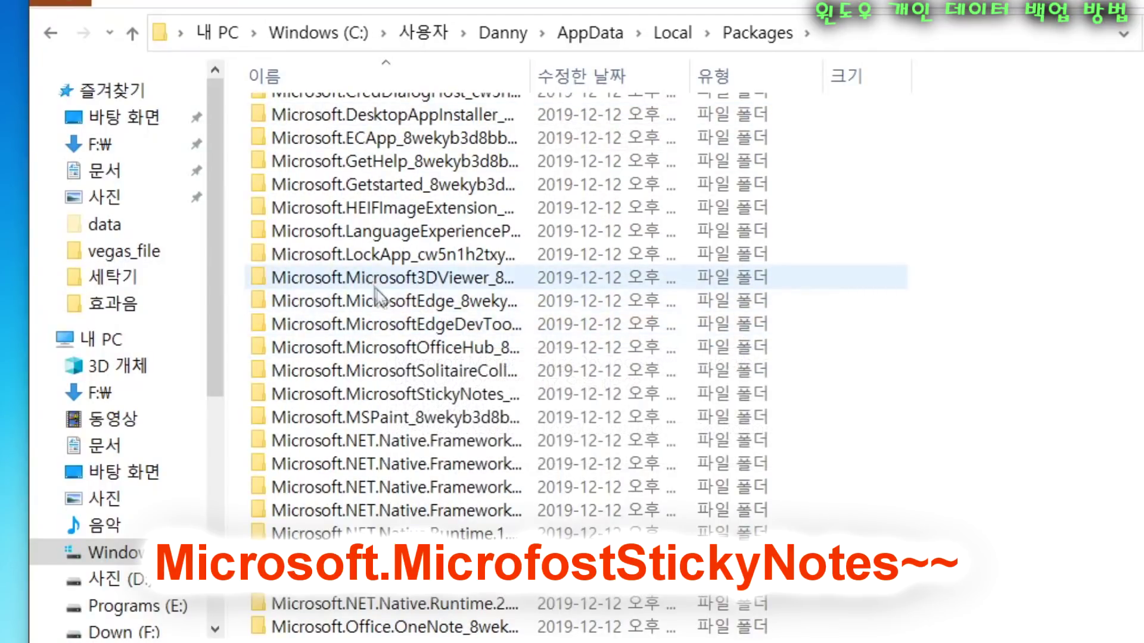
{"action": "left_click", "coordinate": [410, 393]}
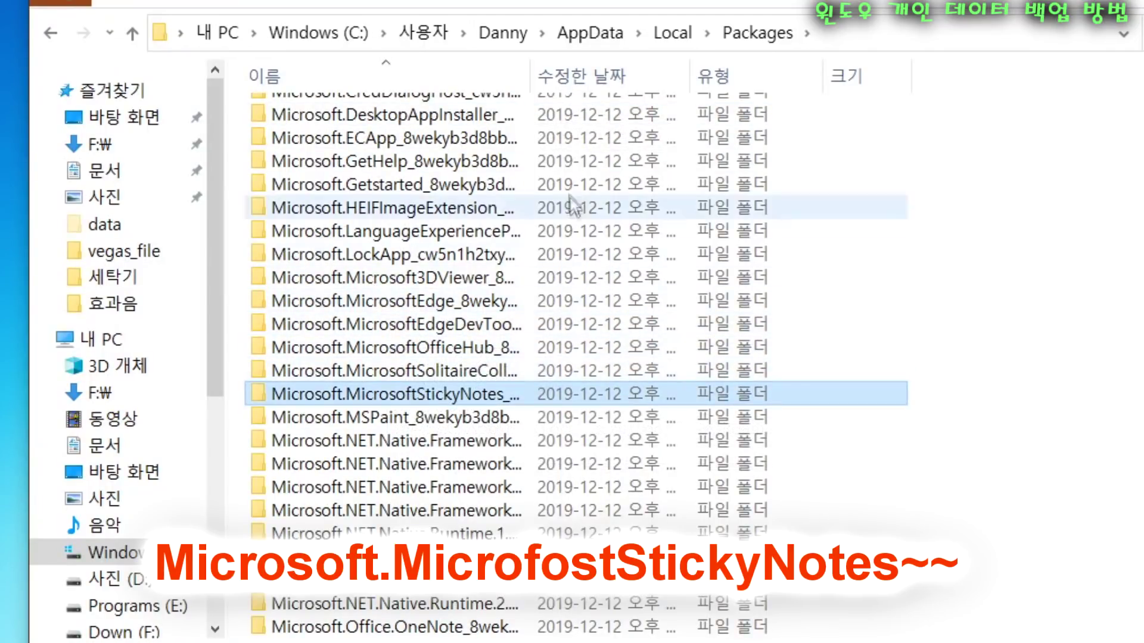
{"action": "left_click_drag", "start_coordinate": [534, 77], "coordinate": [813, 53]}
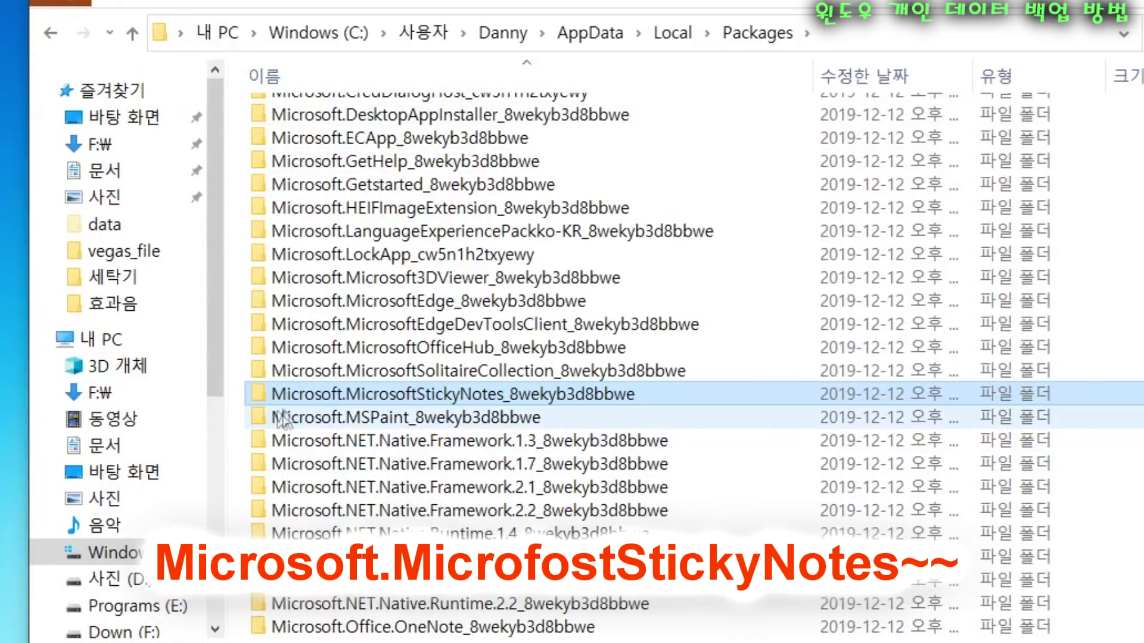
Step: Open the Microsoft.MicrosoftStickyNotes_8wekyb3d8bbwe folder, go into LocalState and select plum.sqlite as the file to back up
{"action": "mouse_move", "coordinate": [488, 393]}
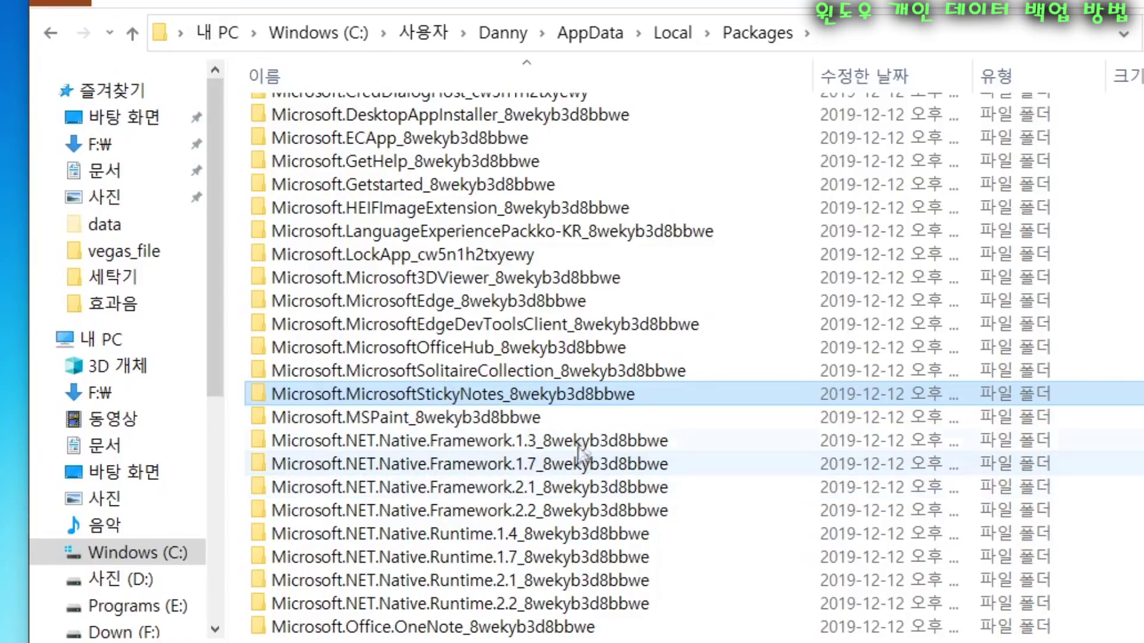
{"action": "mouse_move", "coordinate": [578, 403]}
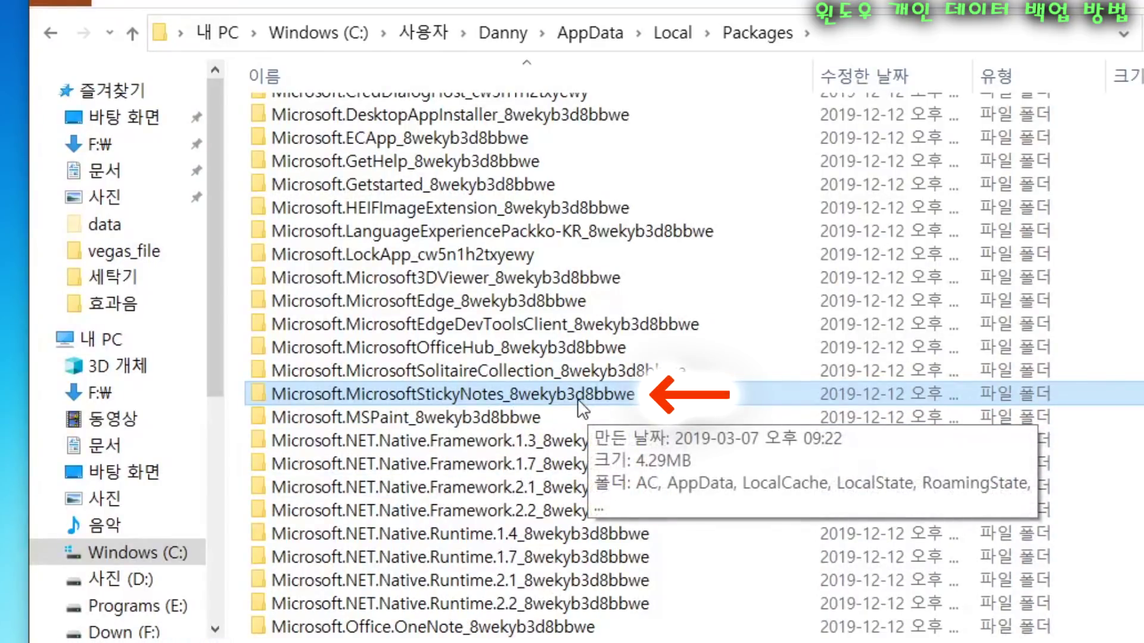
{"action": "double_click", "coordinate": [577, 398]}
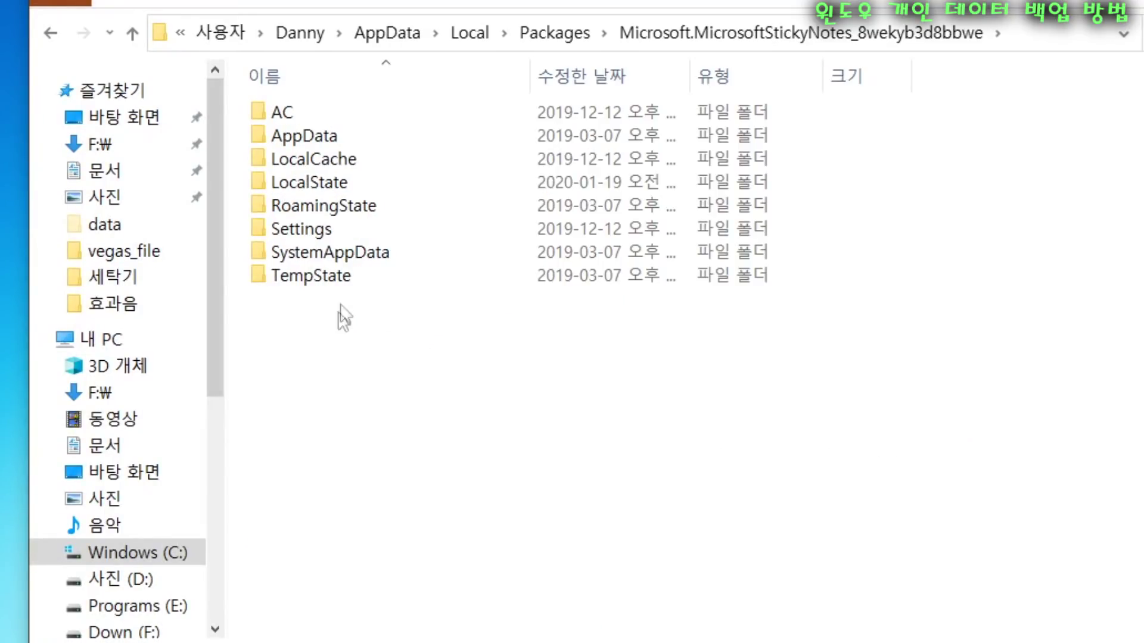
{"action": "double_click", "coordinate": [329, 179]}
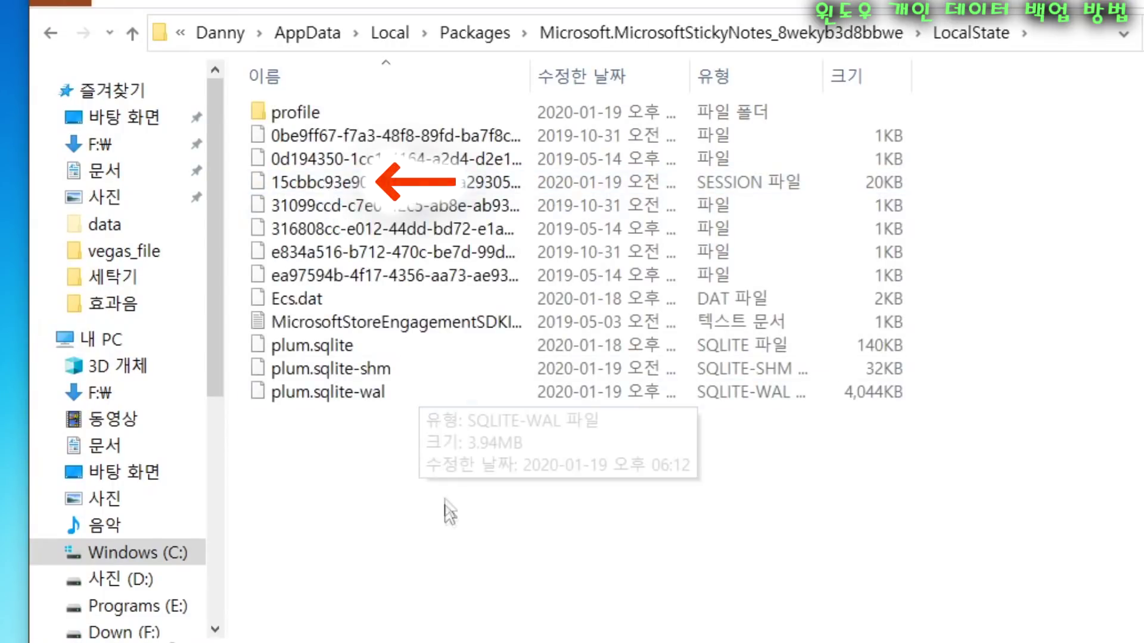
{"action": "left_click", "coordinate": [326, 350]}
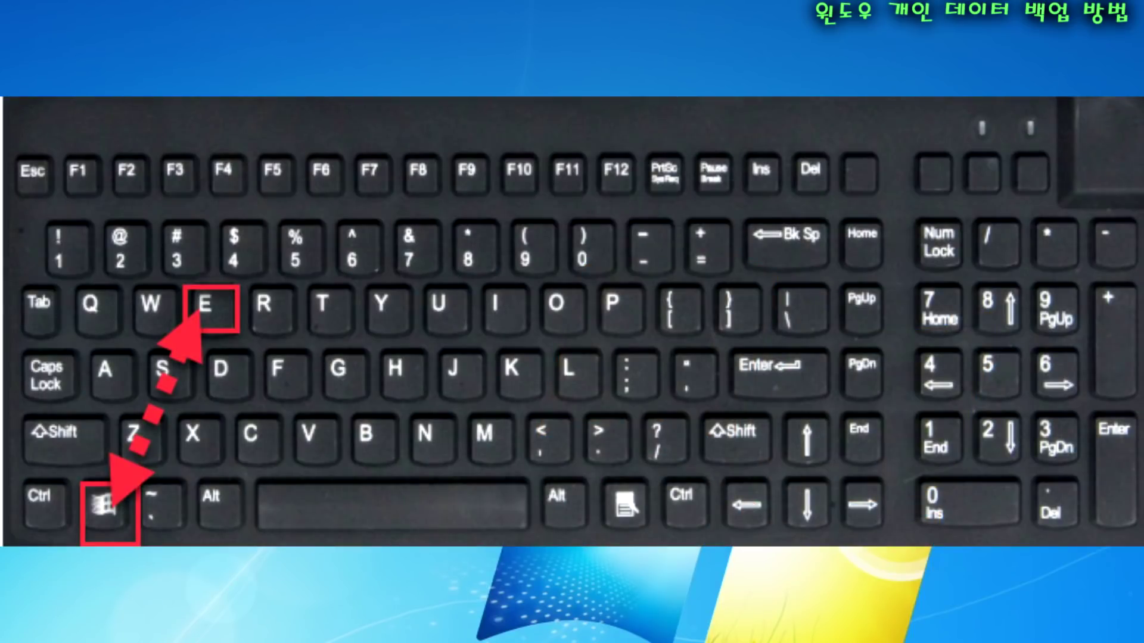
Step: On the Windows 7 PC, open the Fonts folder inside Windows on the C: drive and look through the installed fonts
{"action": "key", "text": "super+e"}
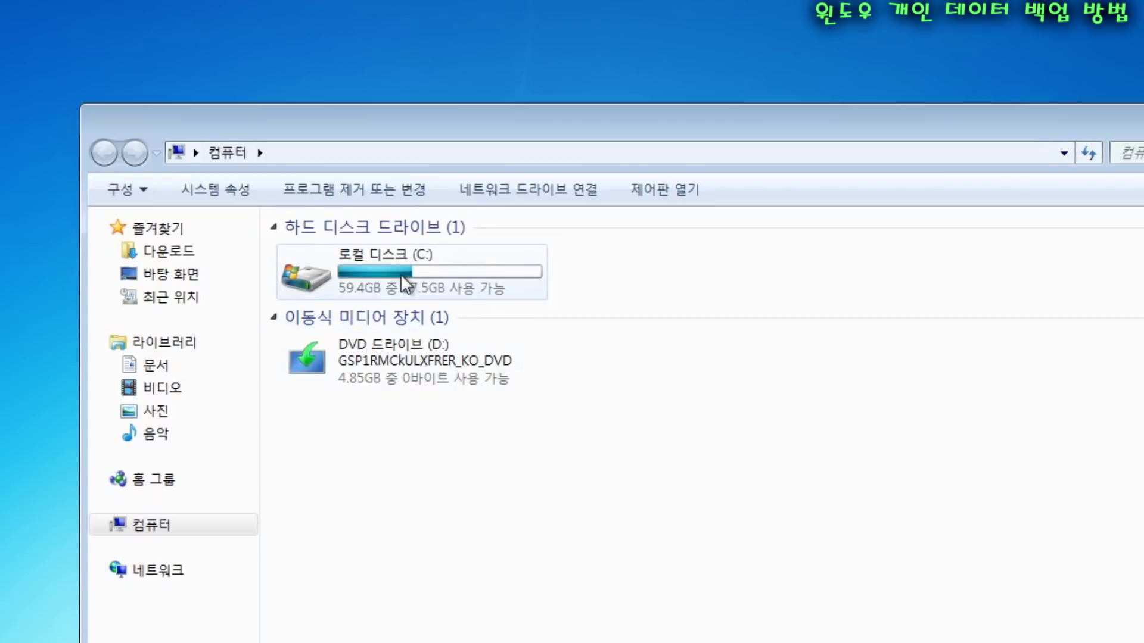
{"action": "double_click", "coordinate": [401, 274]}
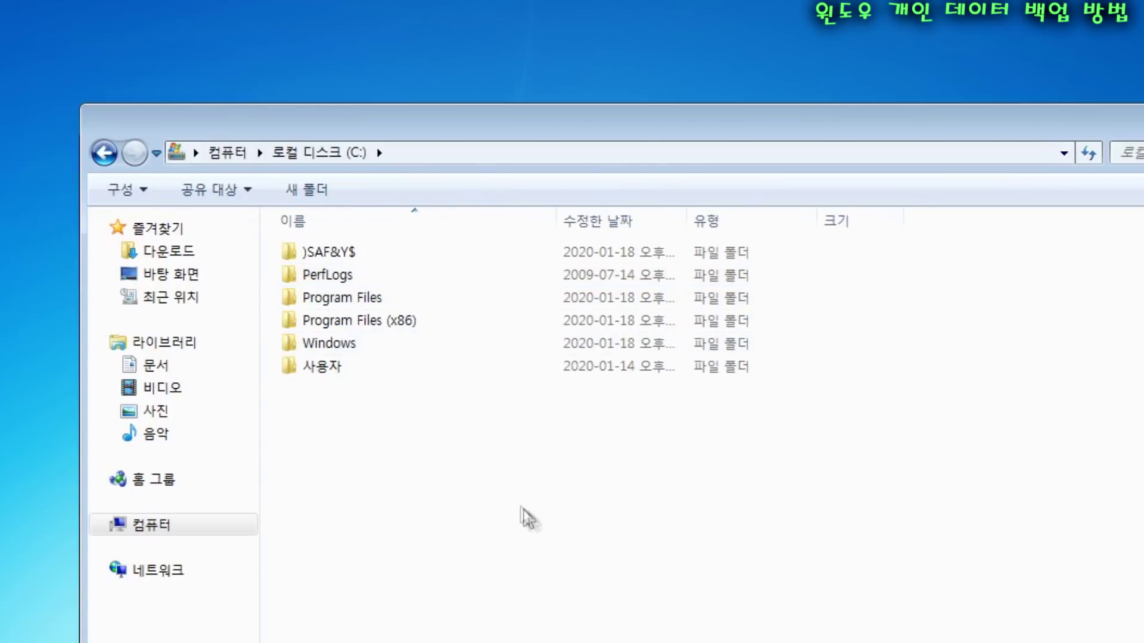
{"action": "double_click", "coordinate": [335, 345]}
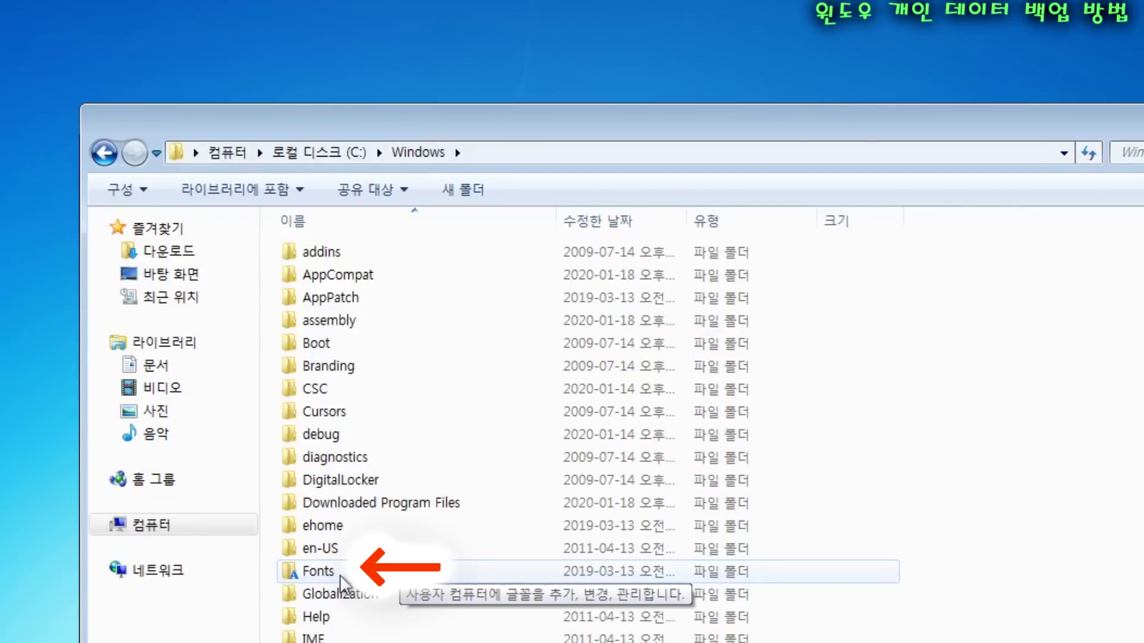
{"action": "double_click", "coordinate": [318, 571]}
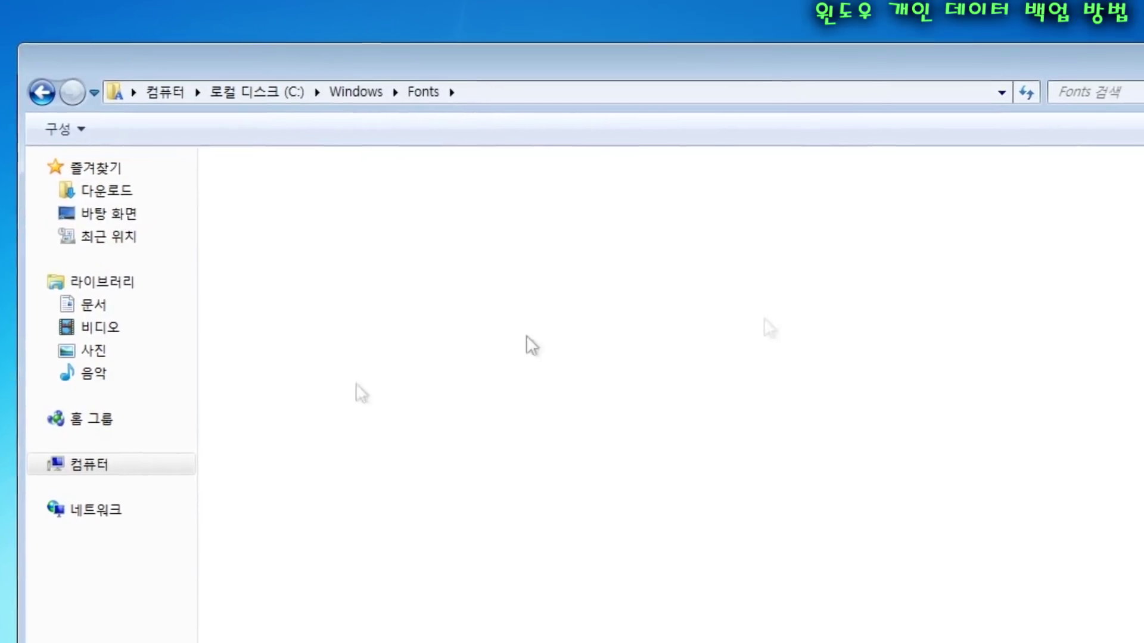
{"action": "scroll", "coordinate": [846, 364], "scroll_direction": "down", "scroll_amount": 5}
{"action": "scroll", "coordinate": [819, 363], "scroll_direction": "down", "scroll_amount": 5}
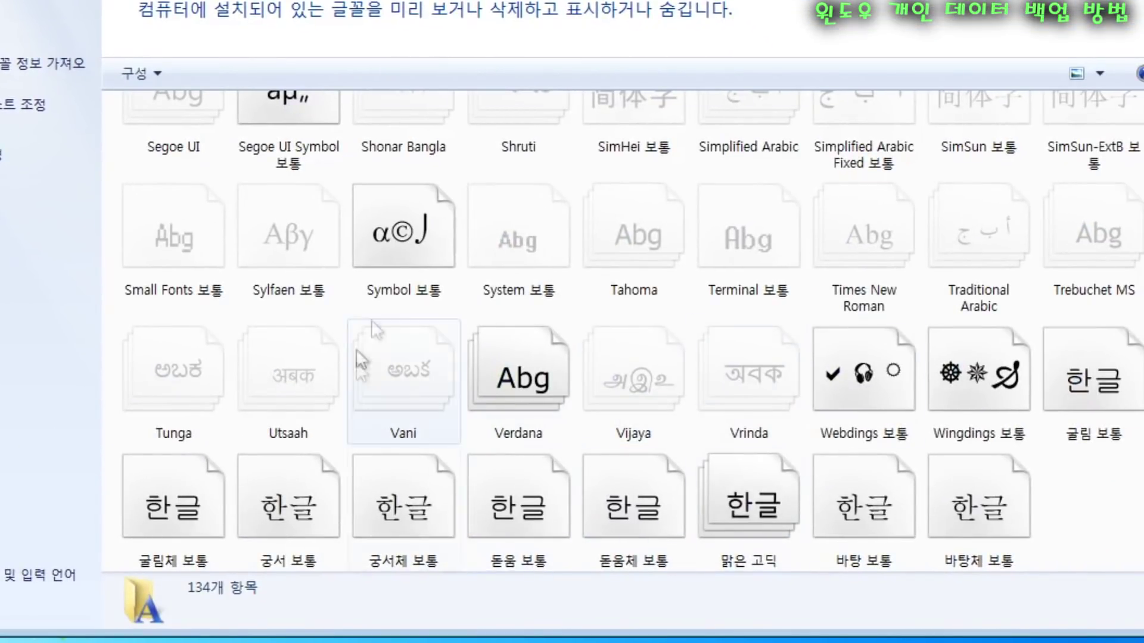
{"action": "scroll", "coordinate": [637, 402], "scroll_direction": "up", "scroll_amount": 10}
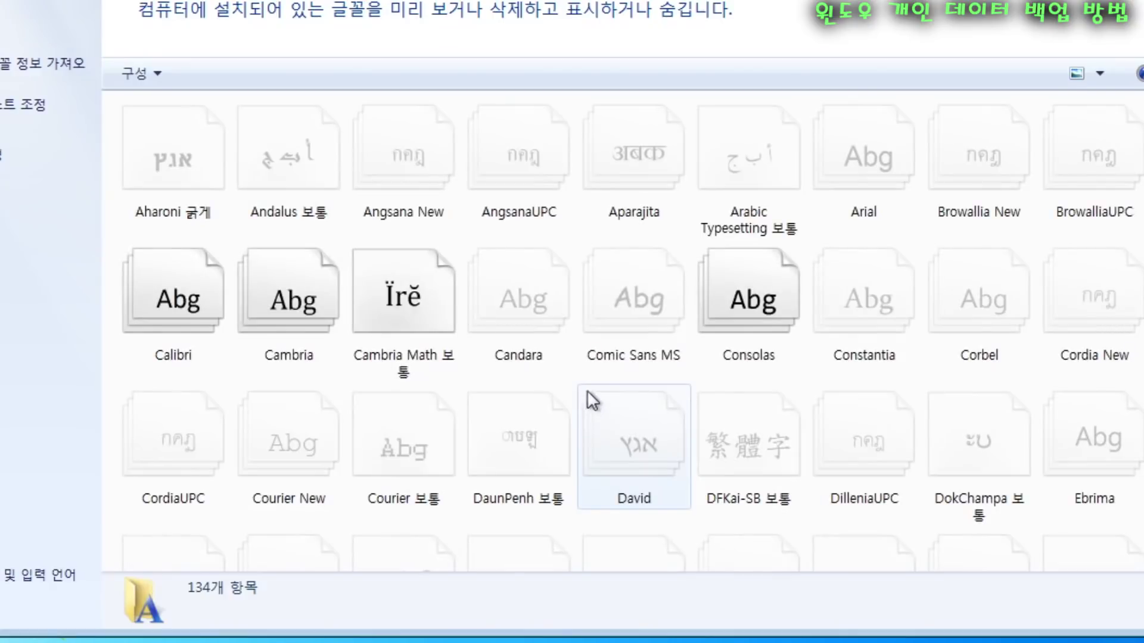
Step: Copy the Calibri font family from the Fonts folder and paste it into the 모바일랩 folder
{"action": "left_click", "coordinate": [199, 289]}
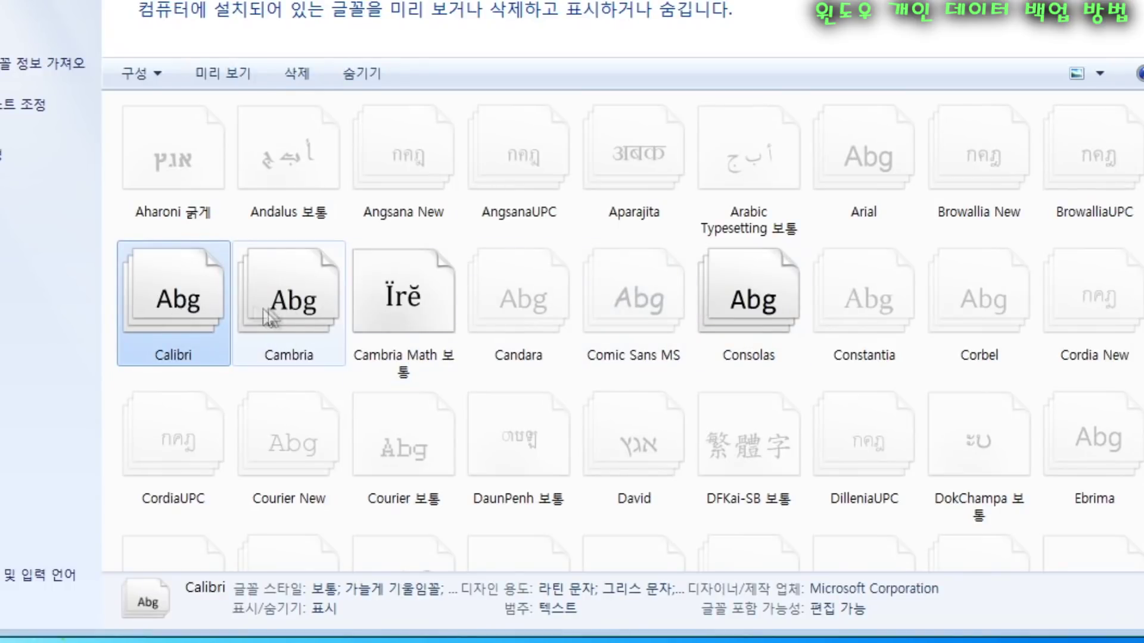
{"action": "left_click", "coordinate": [301, 313]}
{"action": "left_click", "coordinate": [192, 302]}
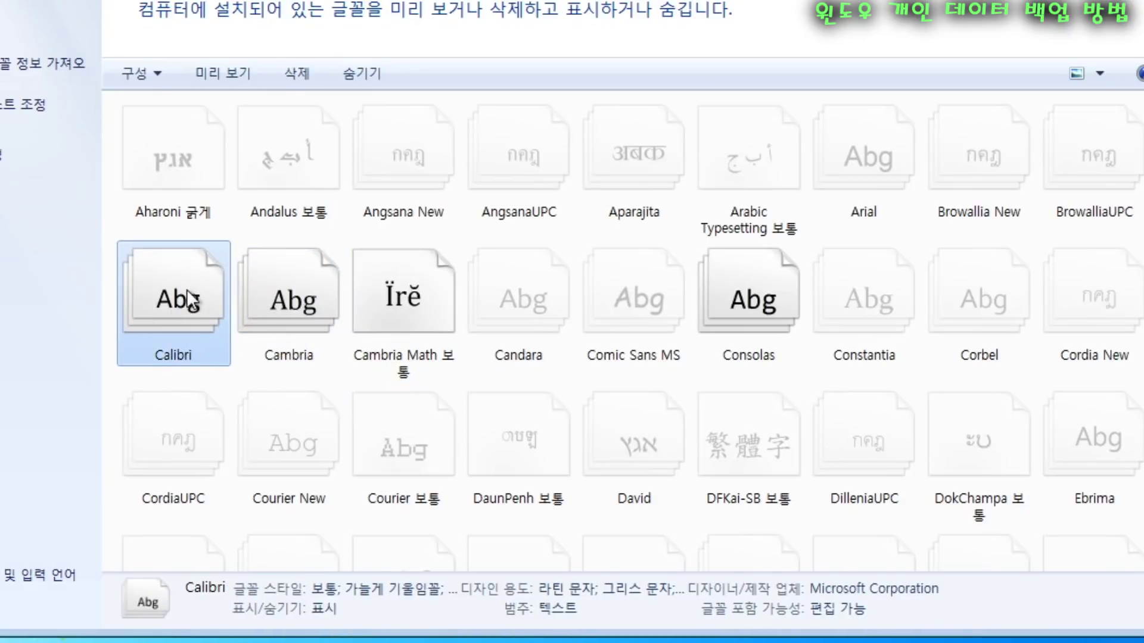
{"action": "right_click", "coordinate": [191, 302]}
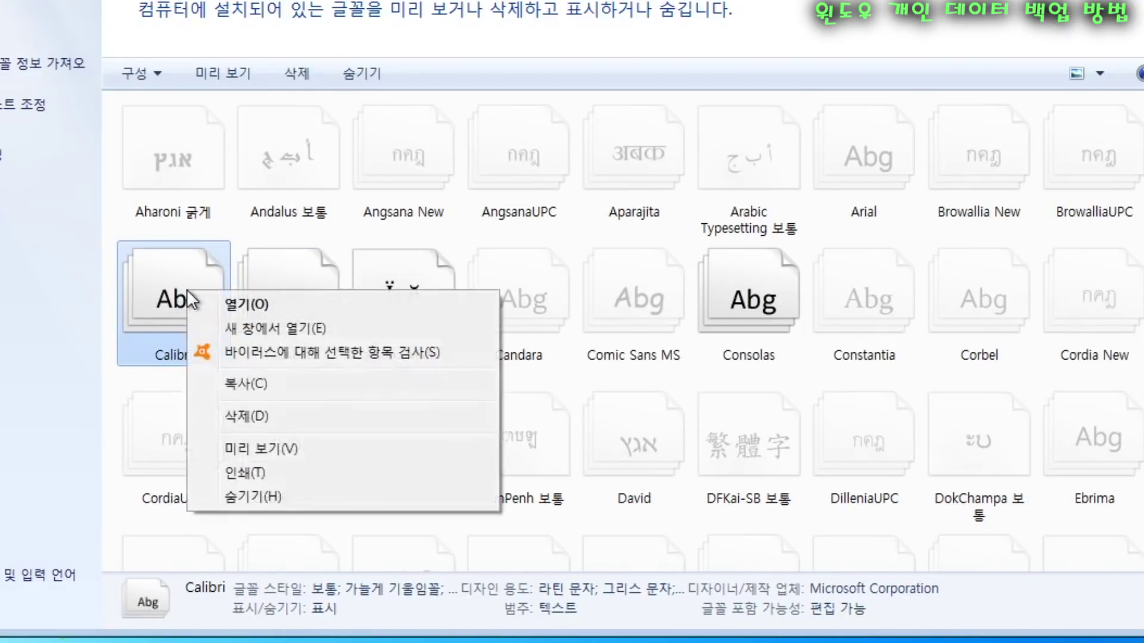
{"action": "left_click", "coordinate": [304, 384]}
{"action": "scroll", "coordinate": [357, 322], "scroll_direction": "down", "scroll_amount": 2}
{"action": "scroll", "coordinate": [440, 325], "scroll_direction": "up", "scroll_amount": 2}
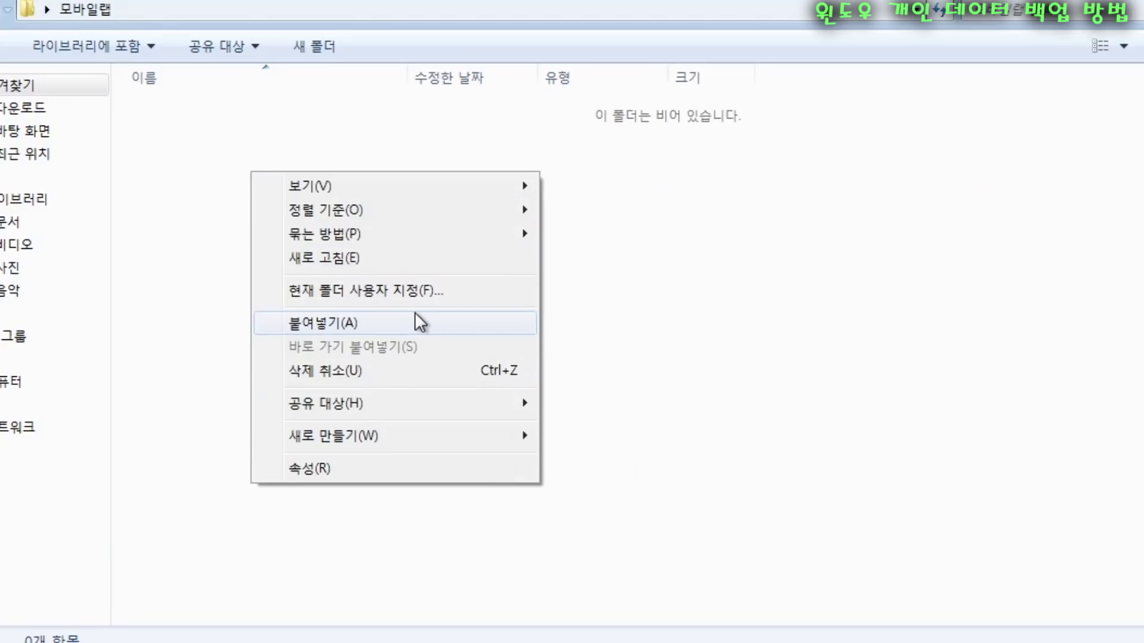
{"action": "left_click", "coordinate": [415, 314]}
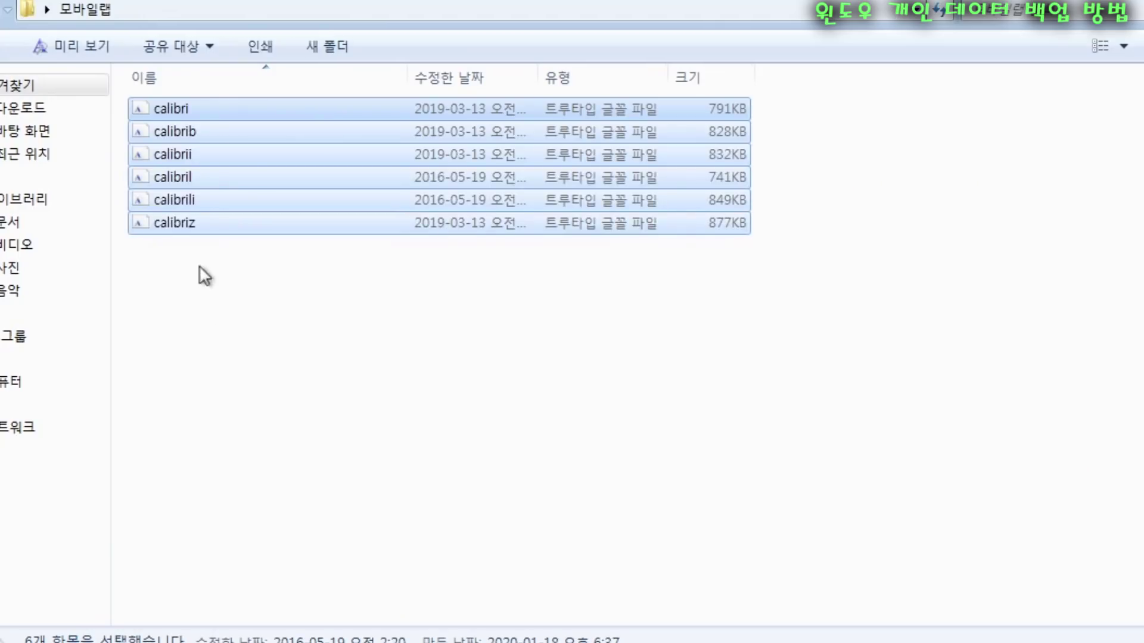
{"action": "left_click", "coordinate": [428, 414]}
{"action": "left_click_drag", "start_coordinate": [390, 406], "coordinate": [120, 94]}
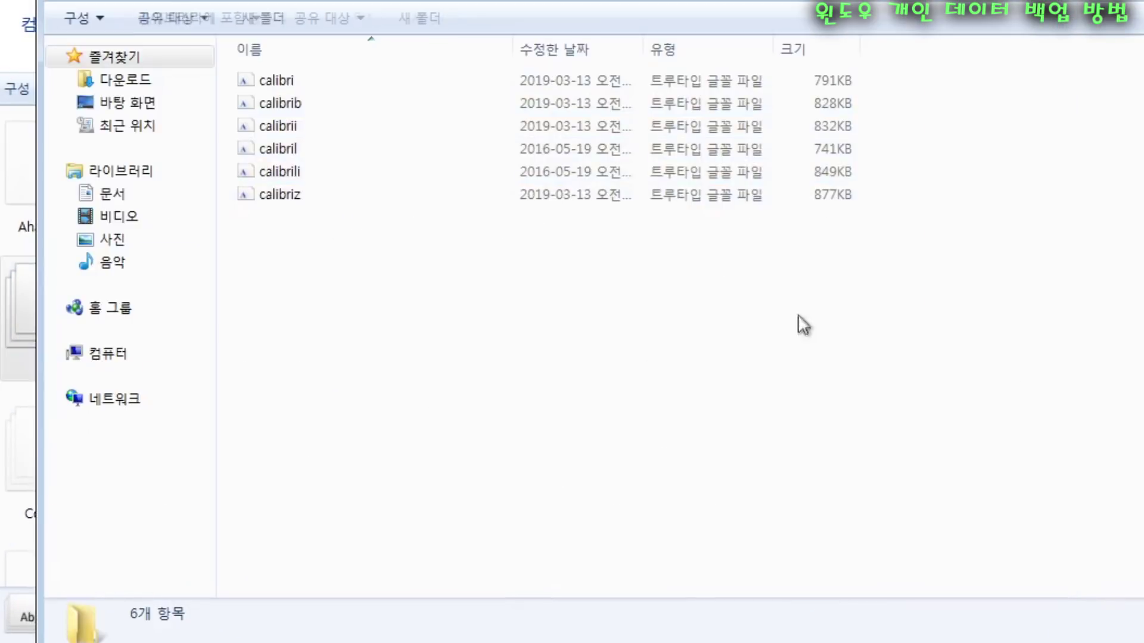
{"action": "left_click_drag", "start_coordinate": [759, 324], "coordinate": [291, 89]}
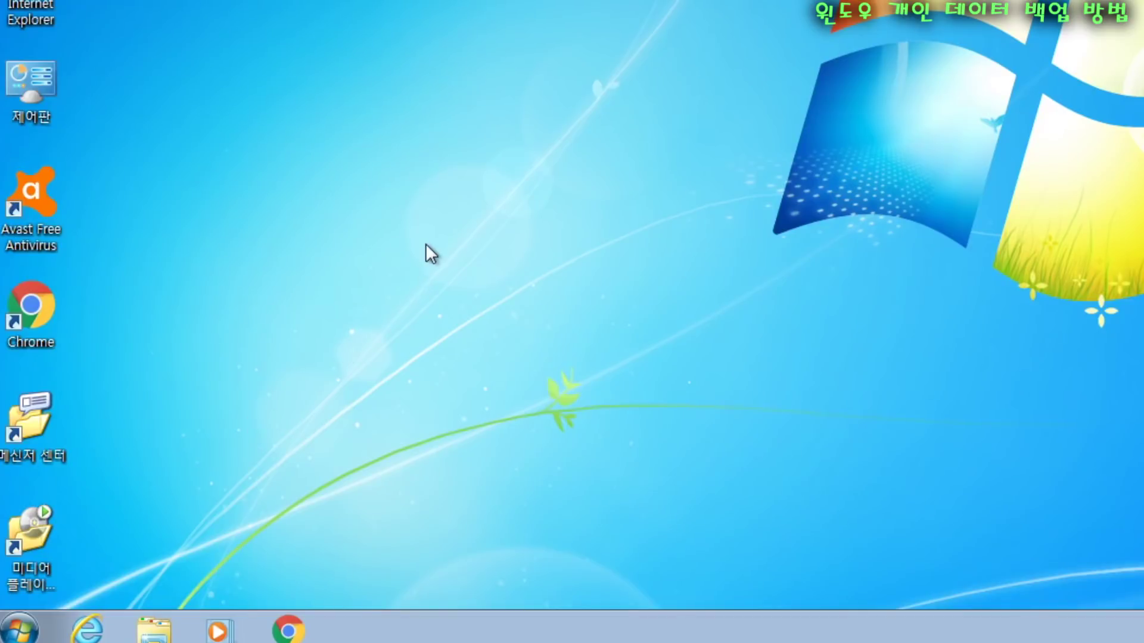
Step: Search the Start menu for 프로그램 and open 프로그램 추가/제거 to list the installed programs
{"action": "key", "text": "super"}
{"action": "type", "text": "ㅍㅡㄹㅗㄱㅡㄹㅐㅁ"}
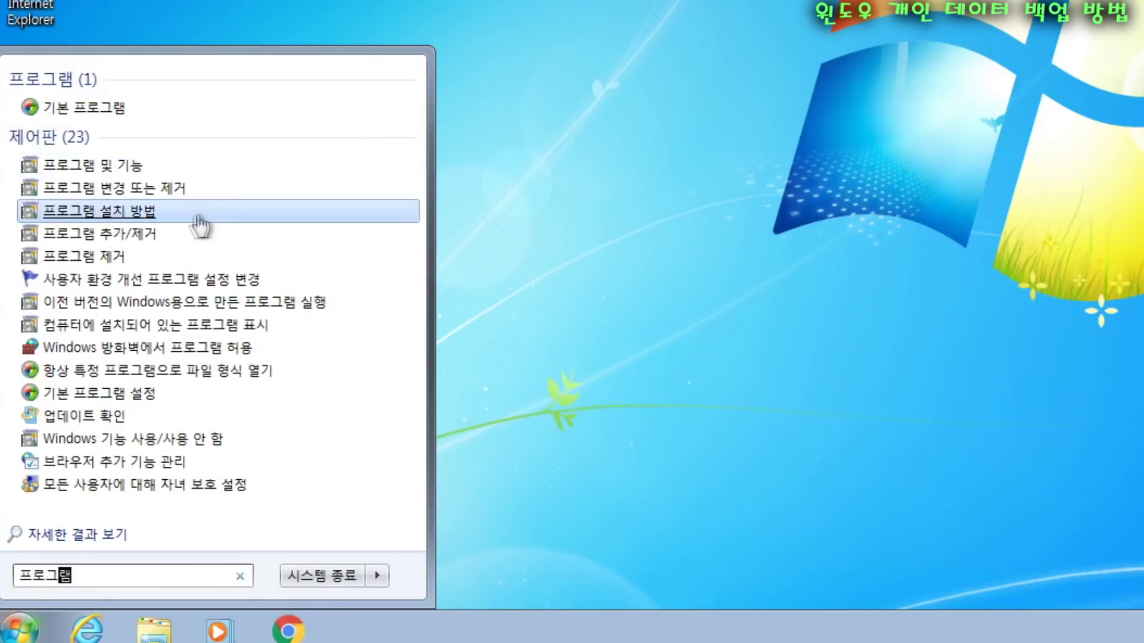
{"action": "left_click", "coordinate": [153, 234]}
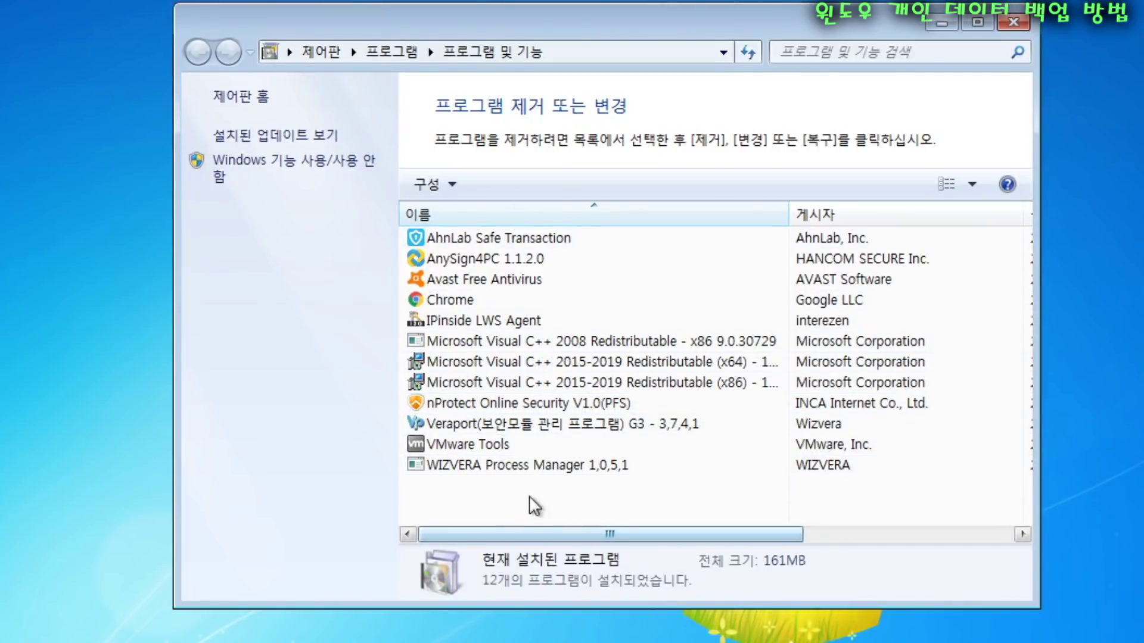
Step: Go through the installed programs one by one to check which need reinstalling, and close the program list
{"action": "left_click", "coordinate": [470, 241]}
{"action": "left_click", "coordinate": [482, 261]}
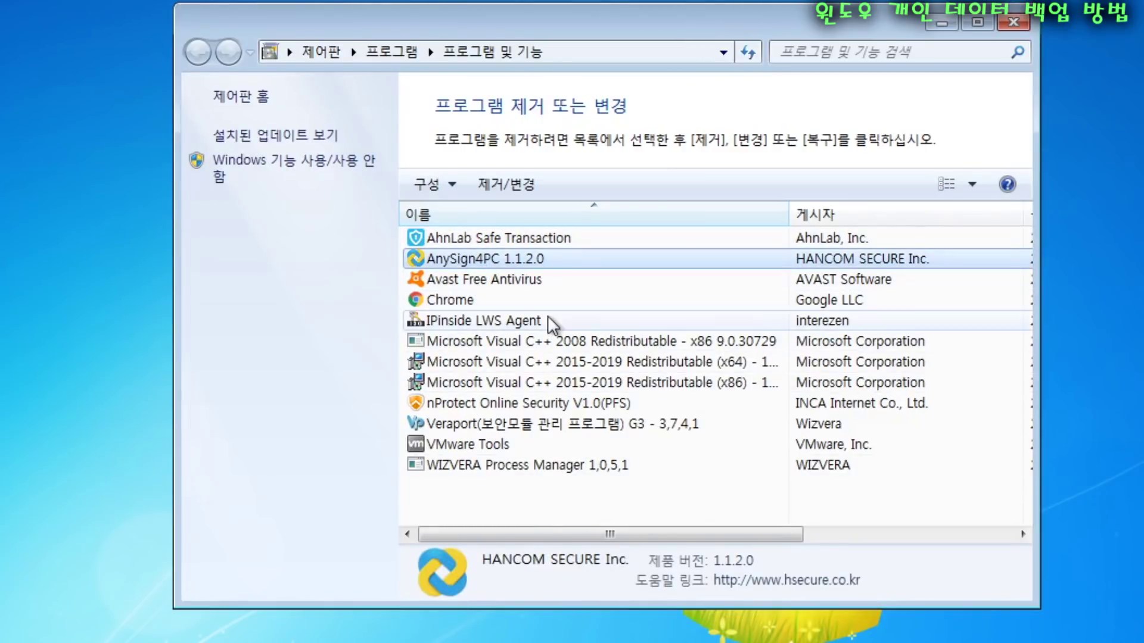
{"action": "left_click", "coordinate": [523, 281]}
{"action": "left_click", "coordinate": [467, 300]}
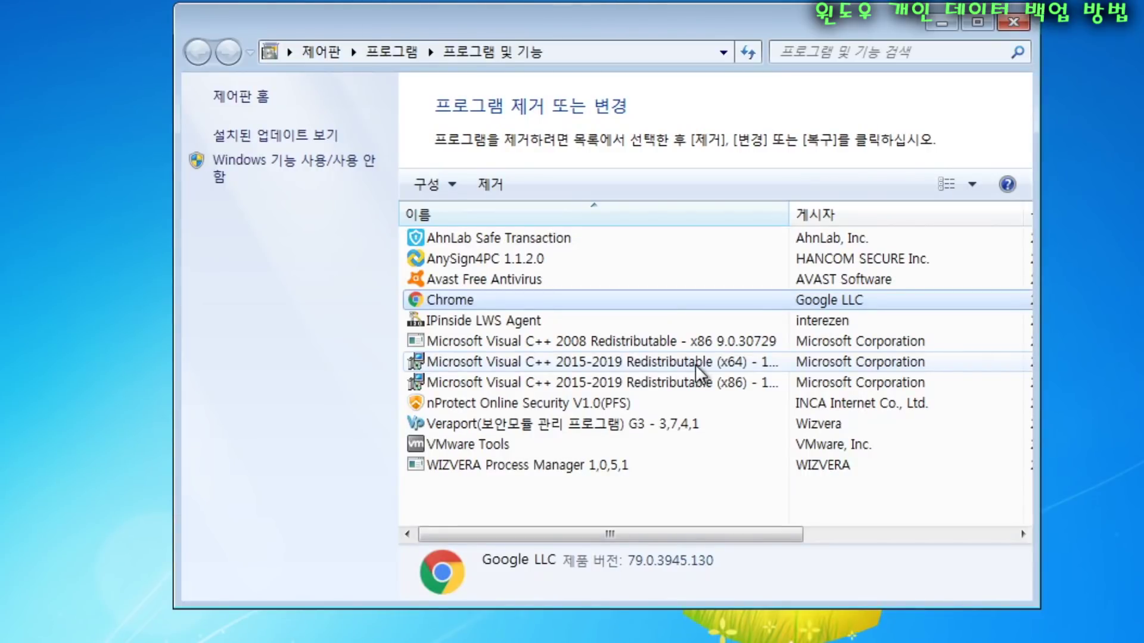
{"action": "key", "text": "Down"}
{"action": "key", "text": "Down"}
{"action": "key", "text": "Down"}
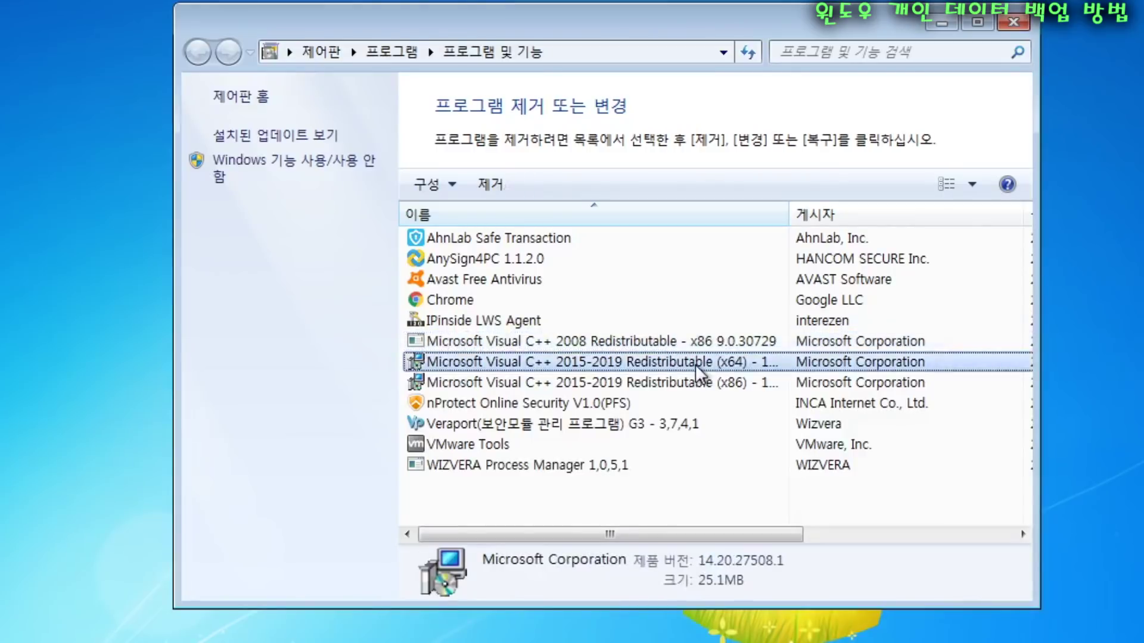
{"action": "key", "text": "Down"}
{"action": "key", "text": "Down"}
{"action": "key", "text": "Down"}
{"action": "key", "text": "Down"}
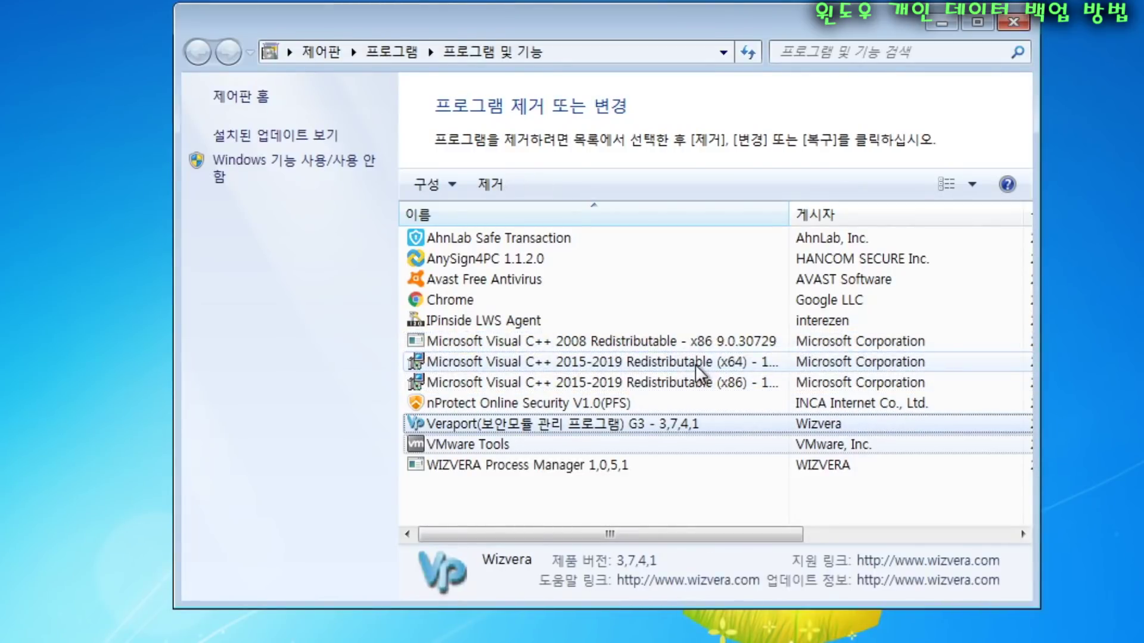
{"action": "key", "text": "Down"}
{"action": "key", "text": "Up"}
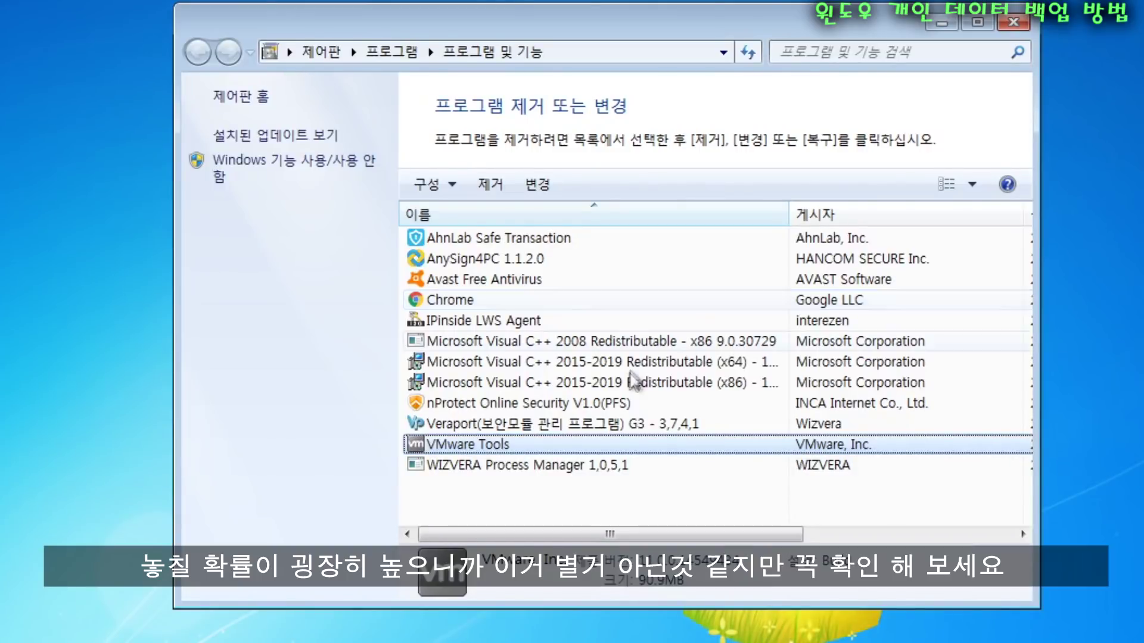
{"action": "left_click", "coordinate": [673, 403]}
{"action": "left_click", "coordinate": [674, 299]}
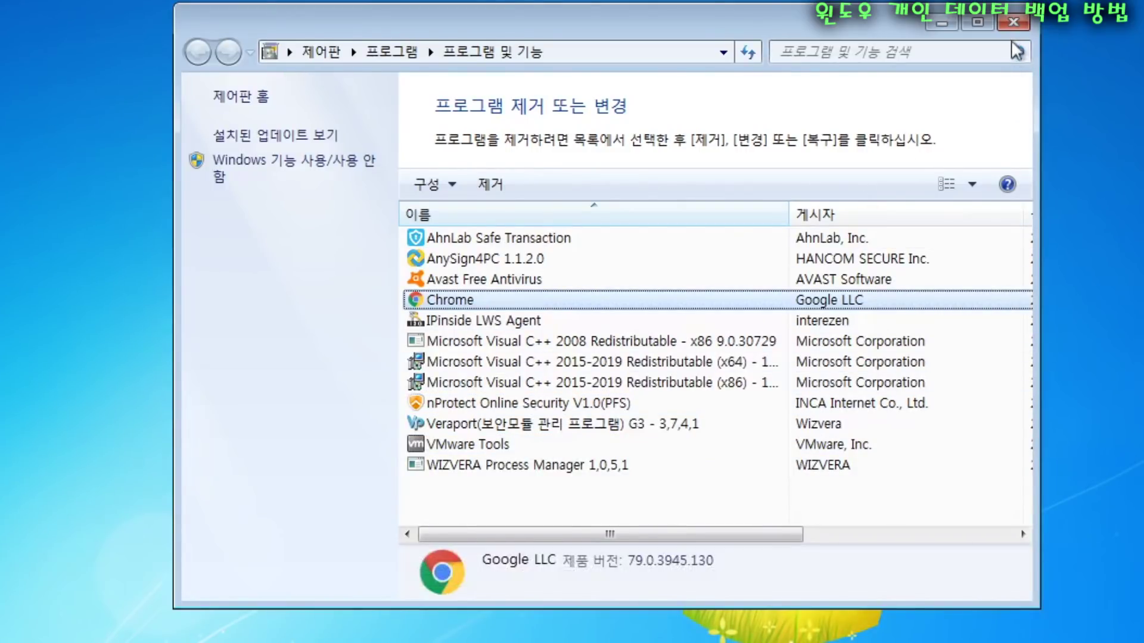
{"action": "left_click", "coordinate": [1013, 22]}
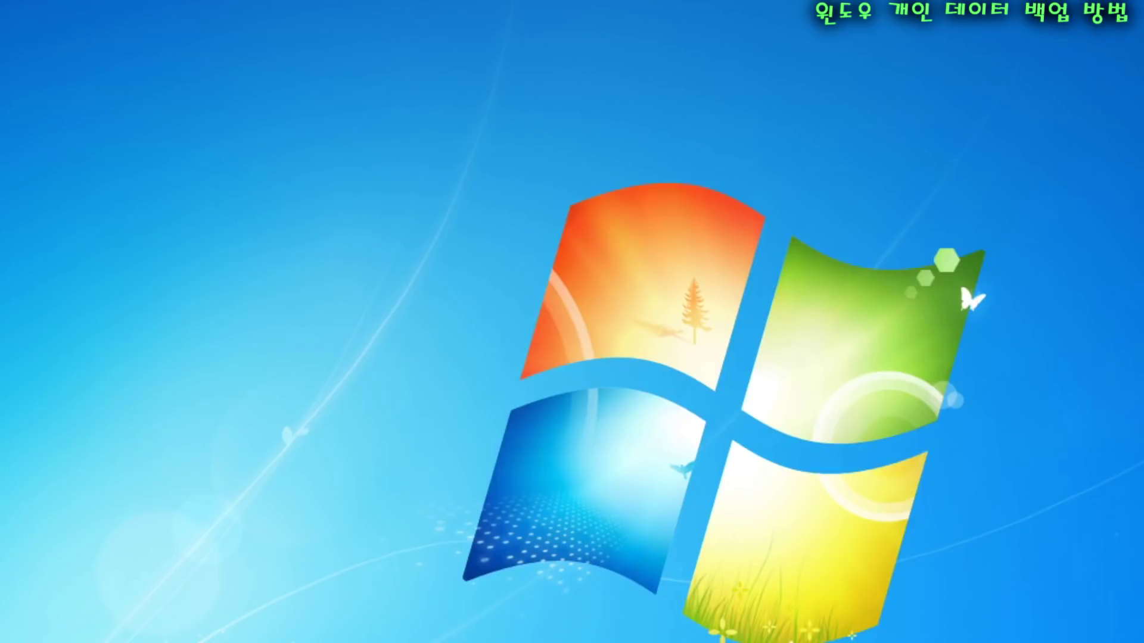